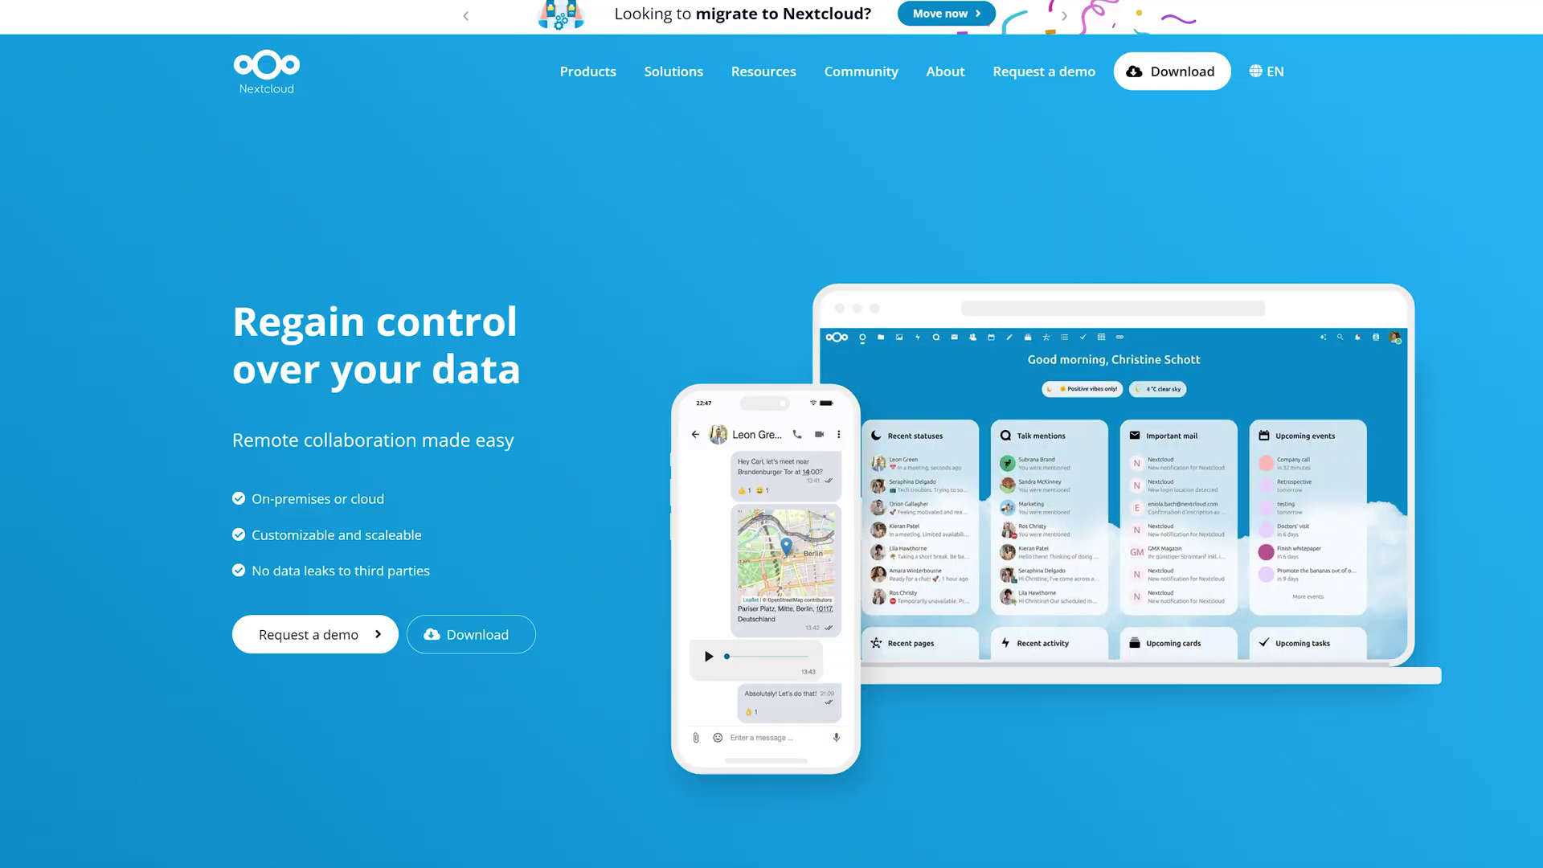
Scroll through the Nextcloud homepage and app store listings.
scroll(771, 434, "down", 3)
scroll(772, 370, "down", 3)
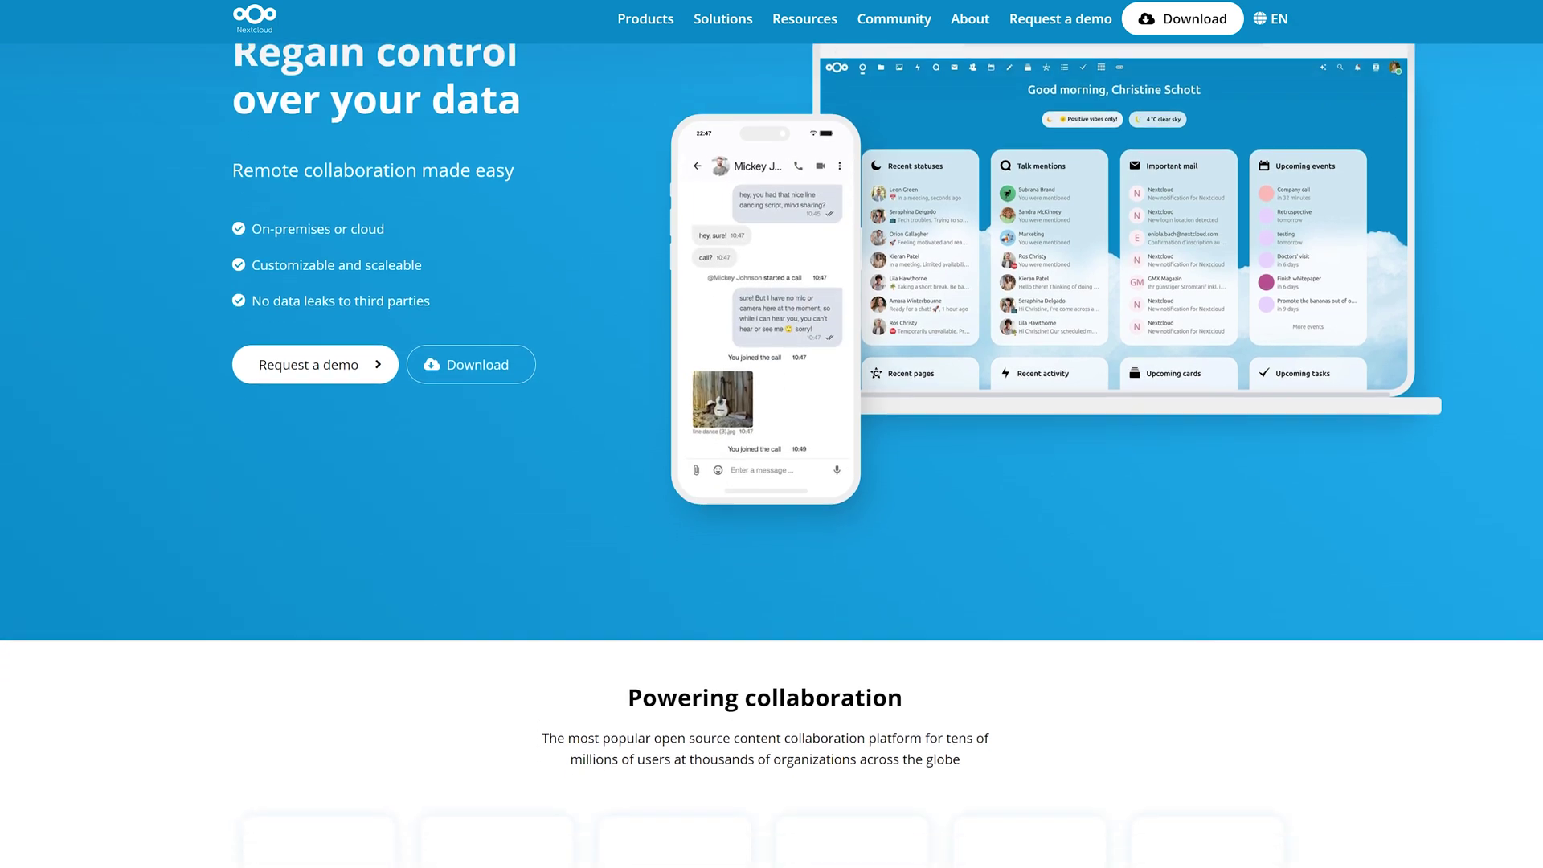
scroll(113, 354, "down", 8)
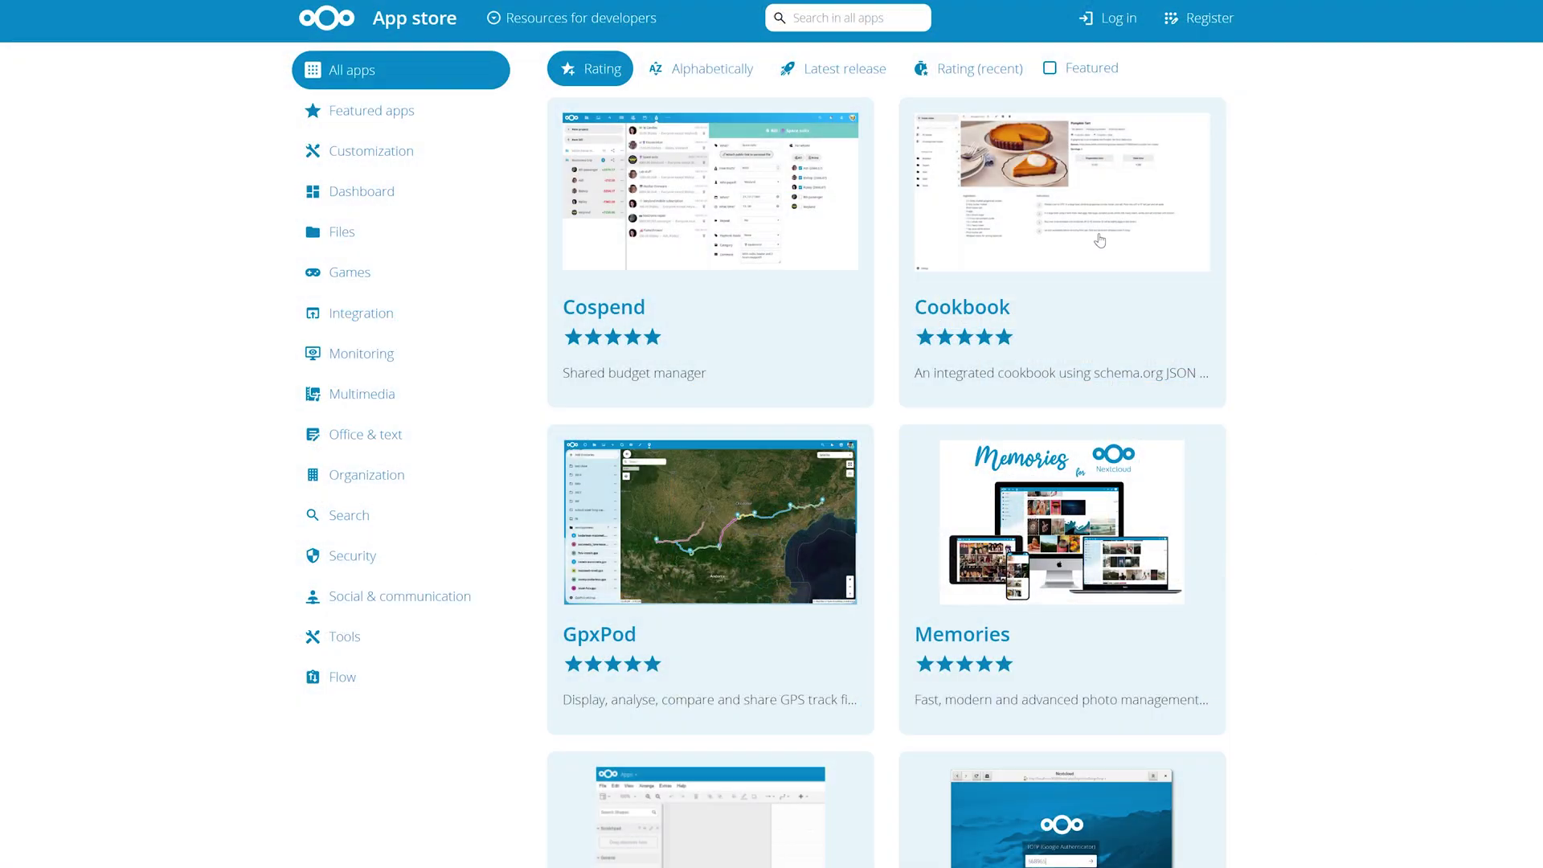
scroll(931, 235, "down", 3)
scroll(931, 235, "down", 3)
scroll(723, 206, "up", 6)
Filter the app store to Featured apps and scroll the 'How we stack up' comparison.
left_click(406, 121)
scroll(1410, 341, "down", 6)
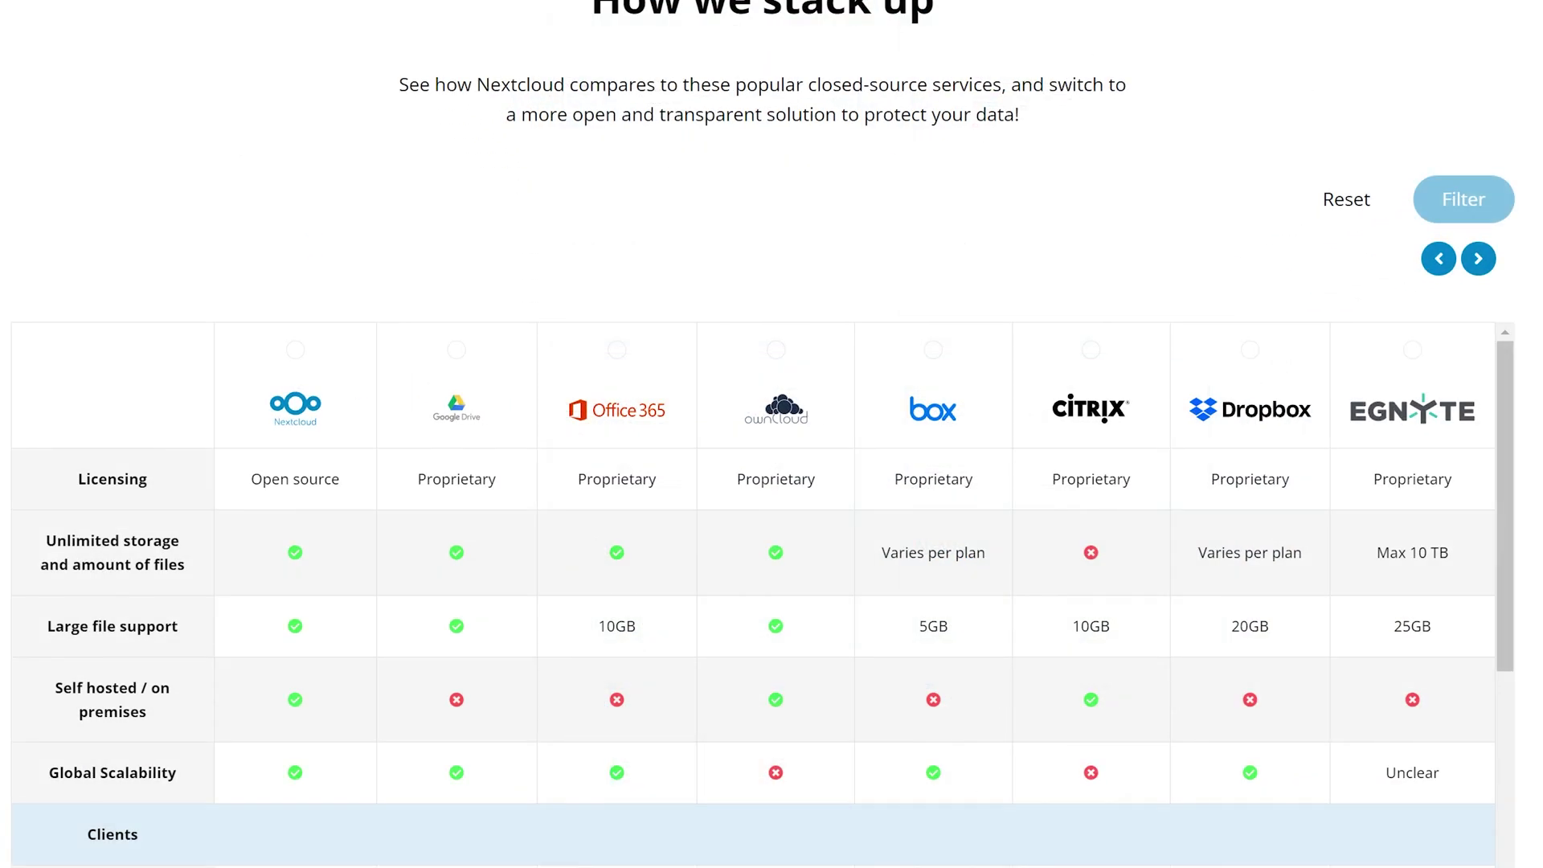
scroll(755, 434, "down", 7)
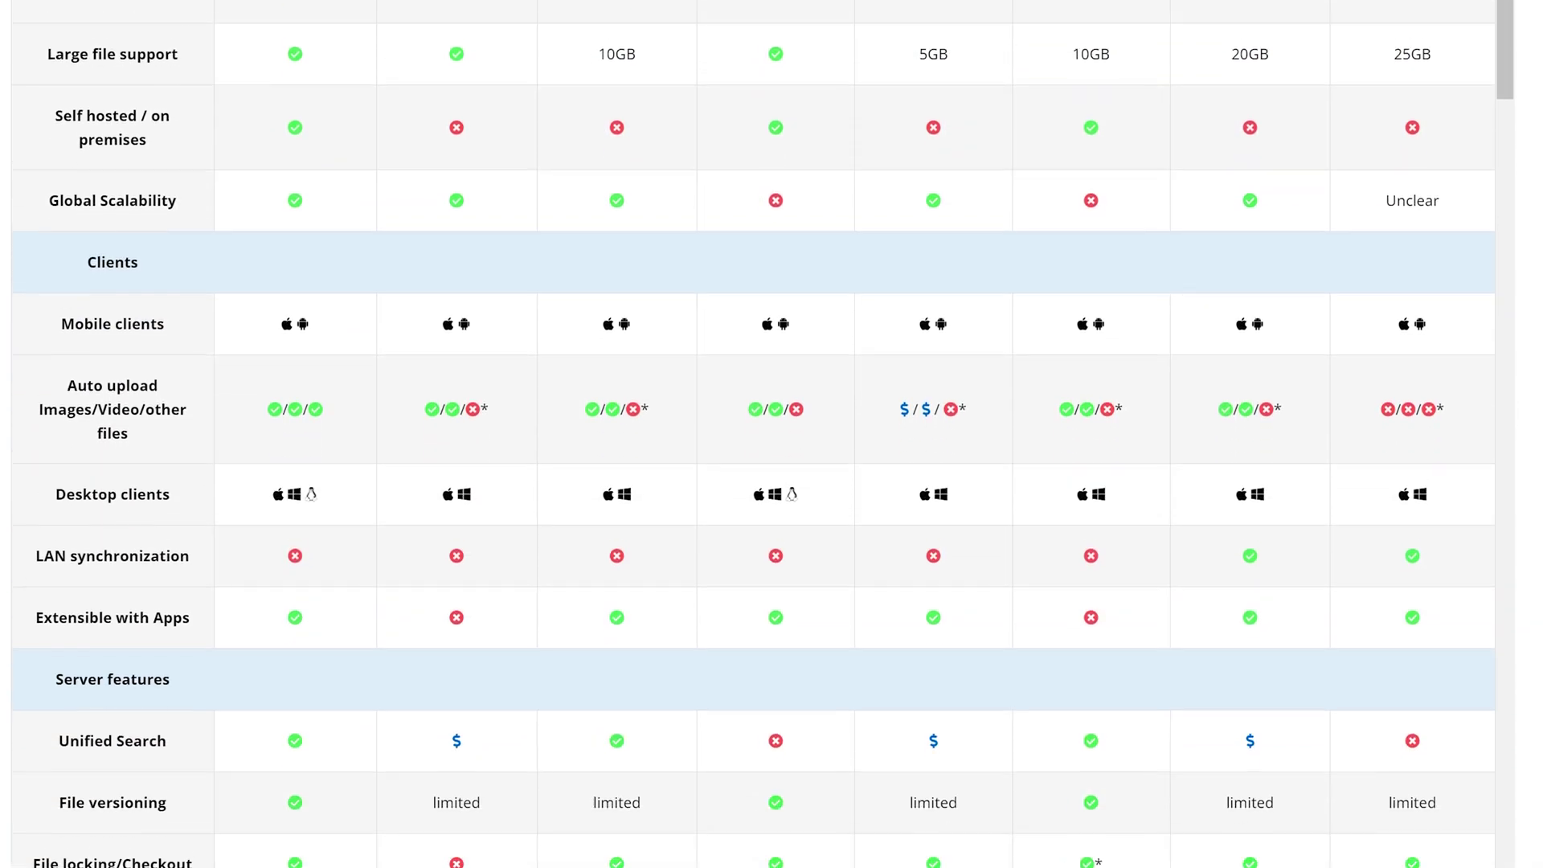
scroll(756, 434, "down", 7)
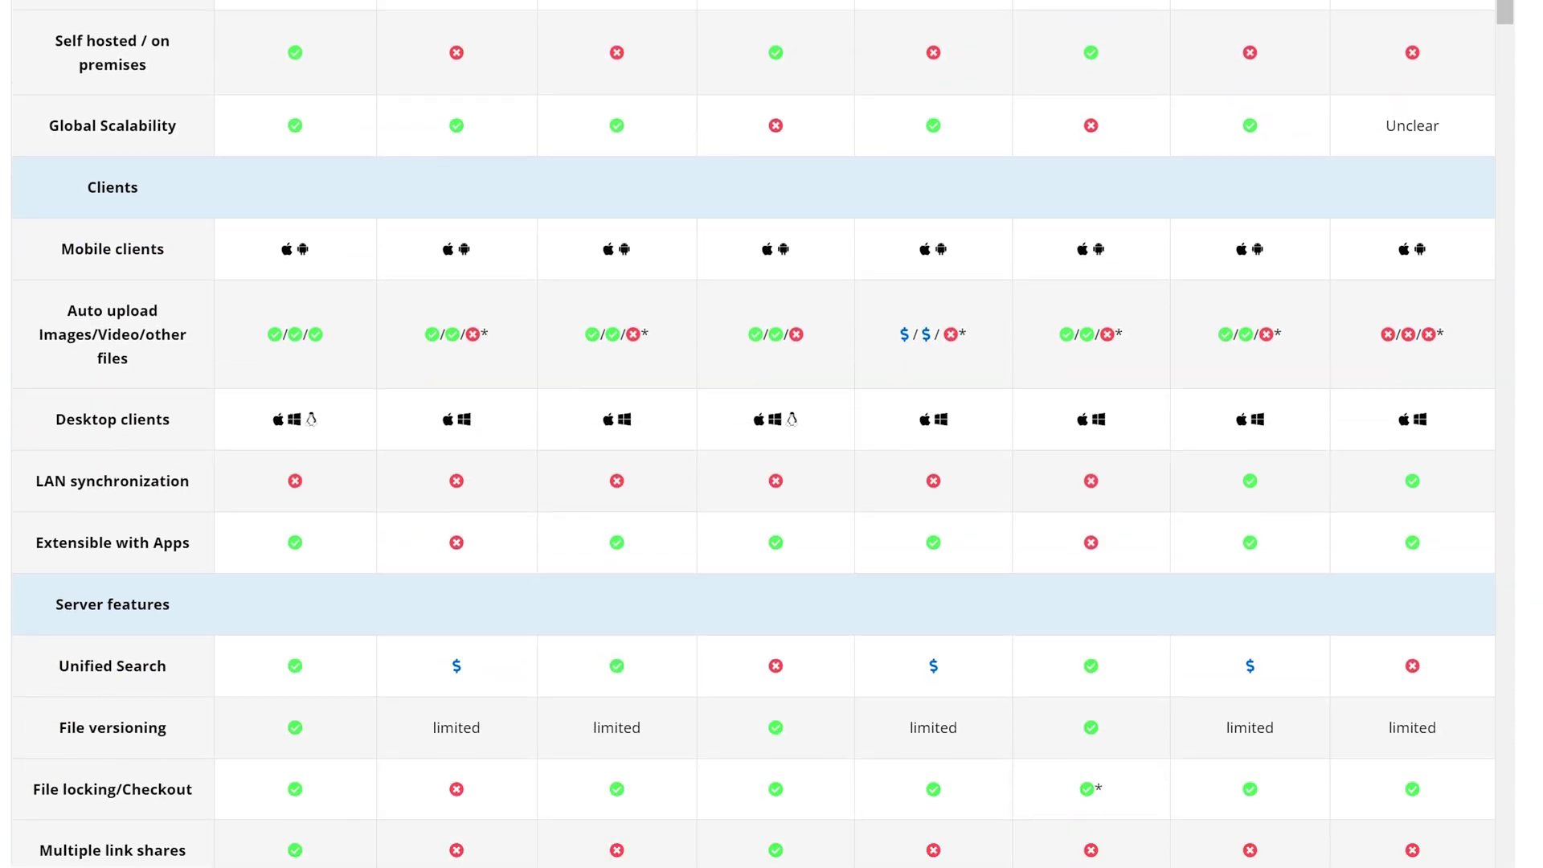
scroll(755, 434, "down", 2)
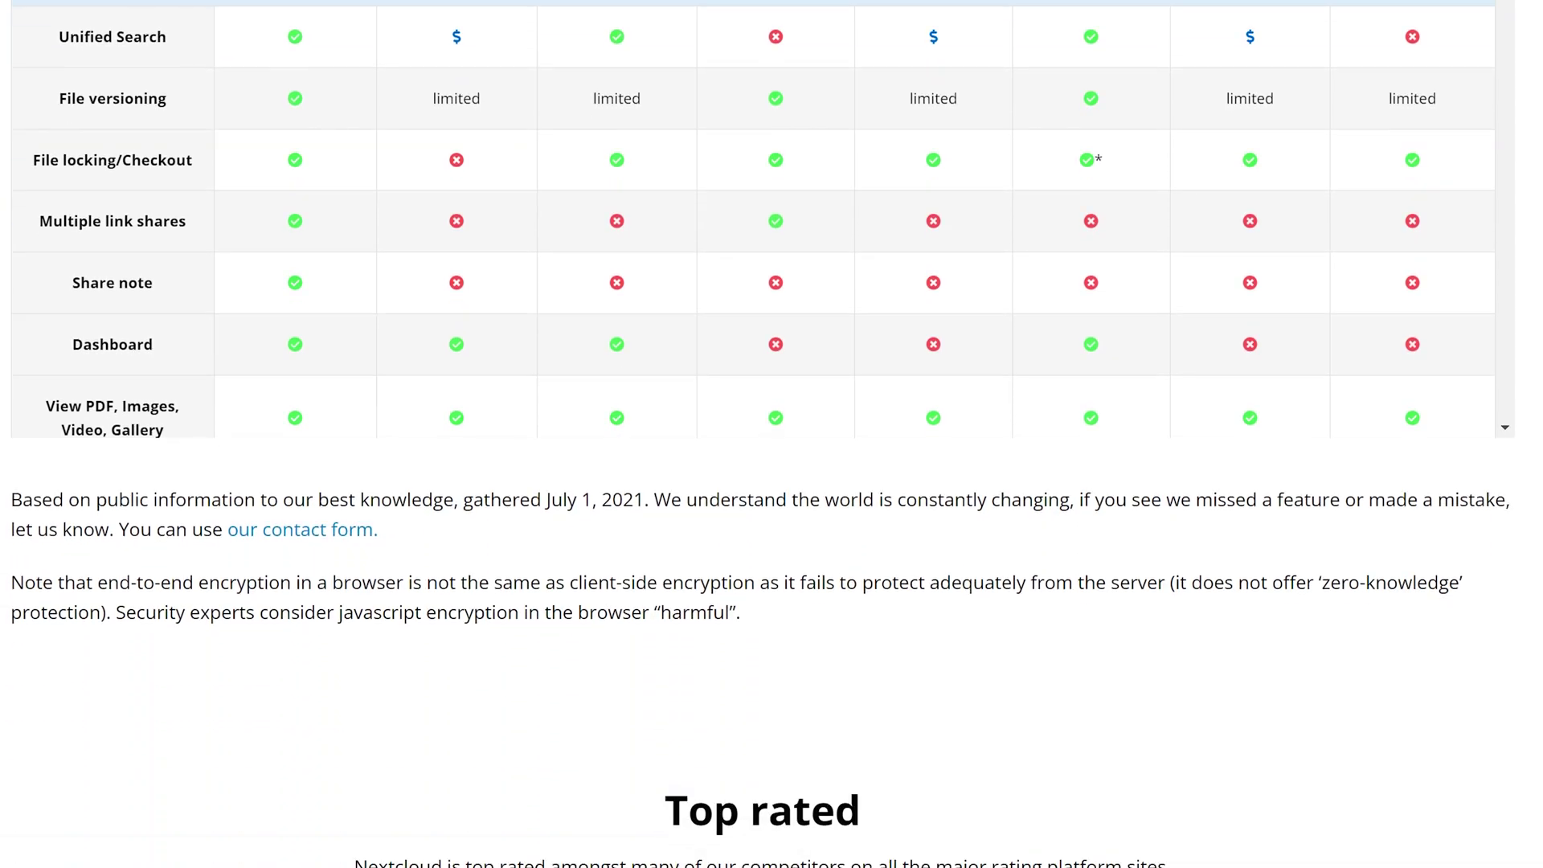
scroll(756, 435, "down", 8)
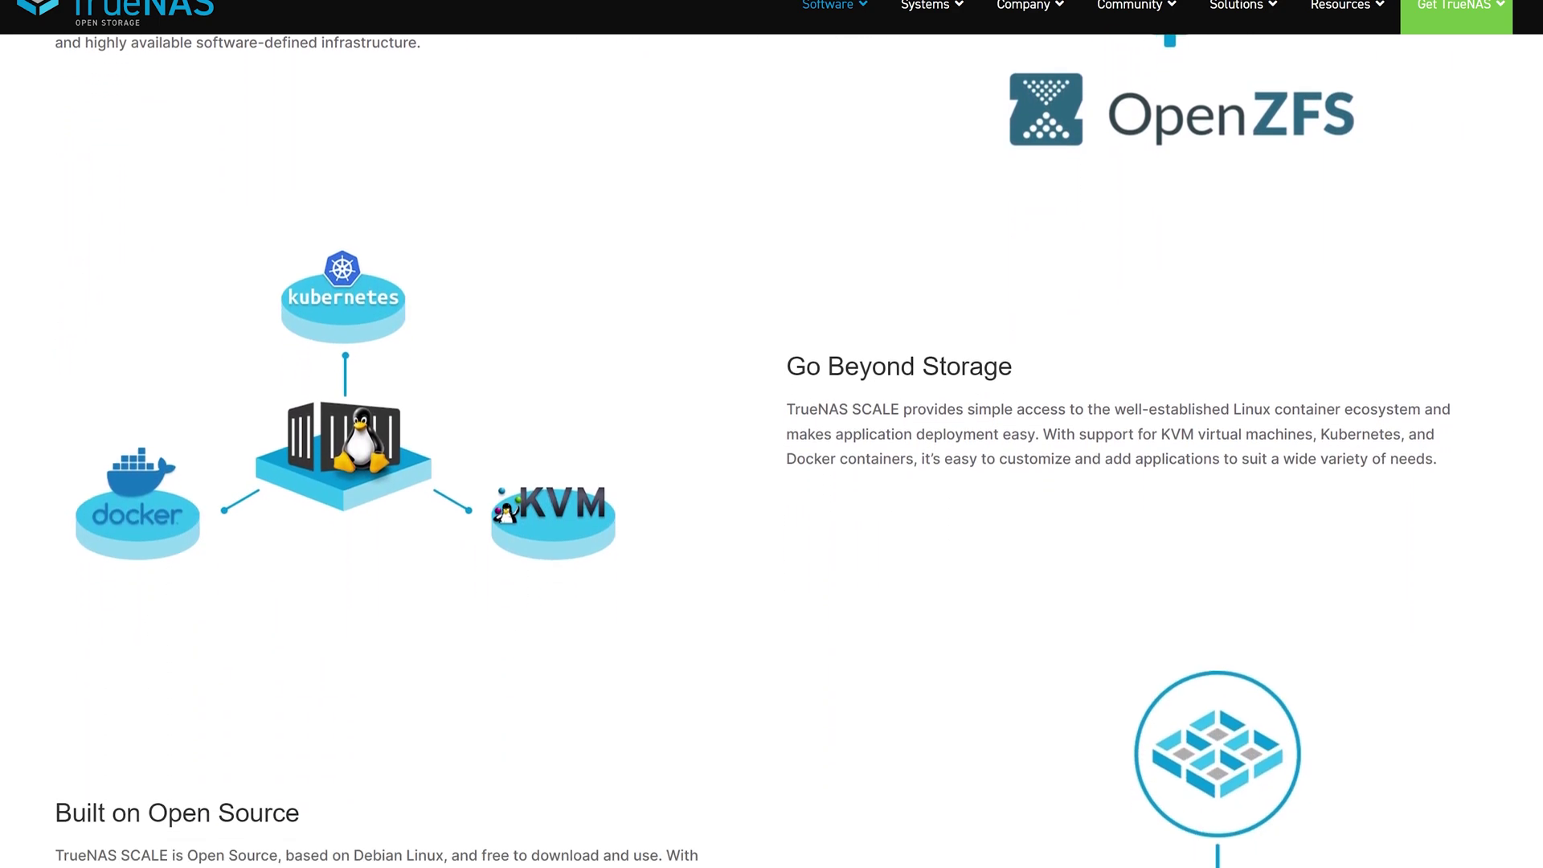
Scroll through the TrueNAS SCALE overview page and its feature table.
scroll(771, 450, "down", 7)
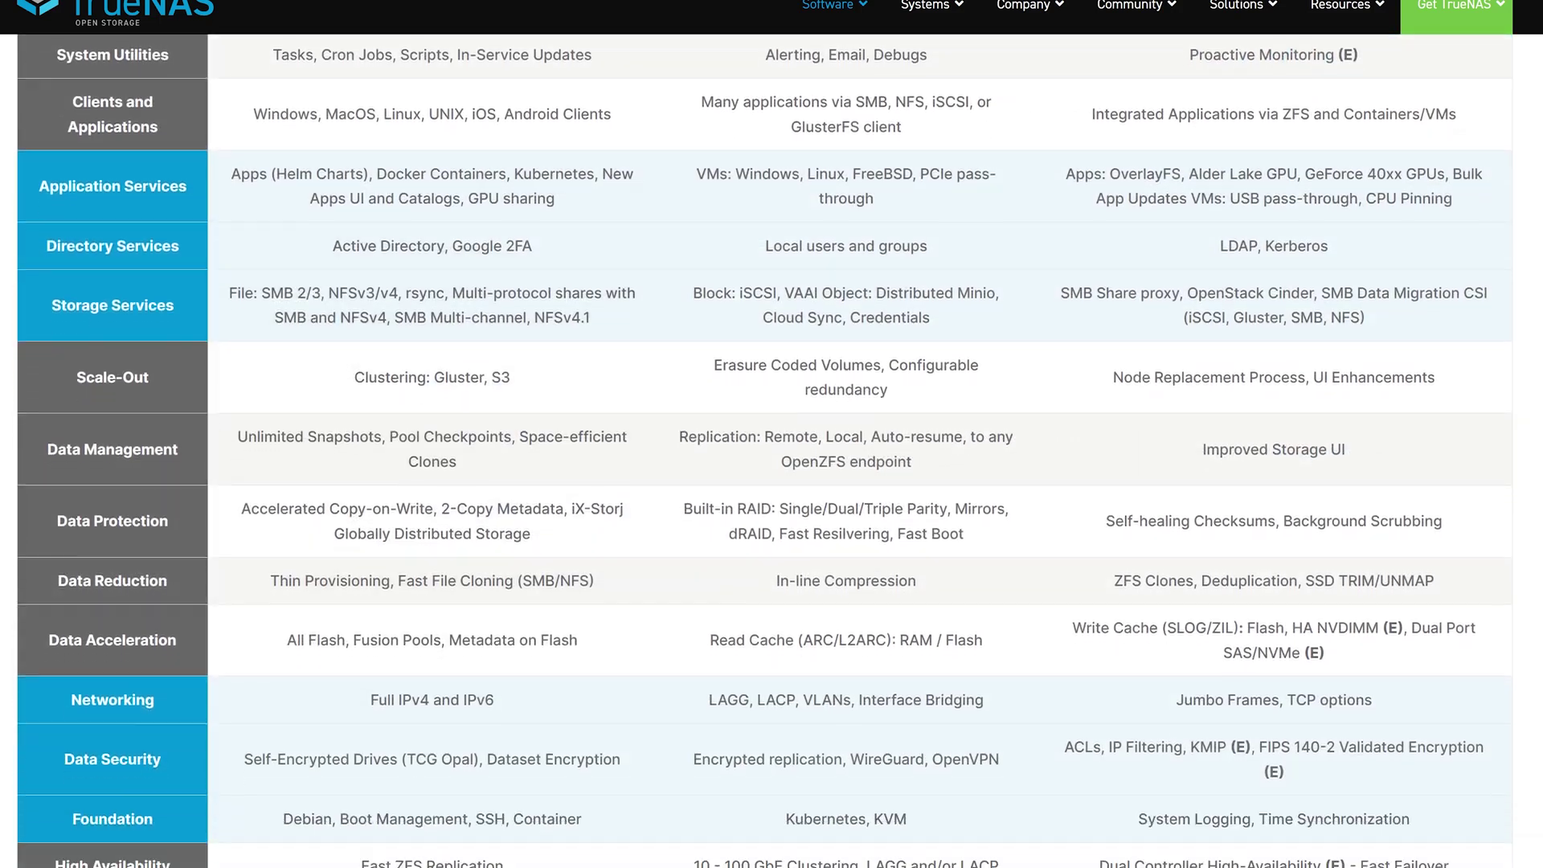
scroll(772, 450, "down", 1)
Go to the File Sharing solution page and scroll through its features.
scroll(772, 450, "down", 2)
scroll(771, 450, "up", 6)
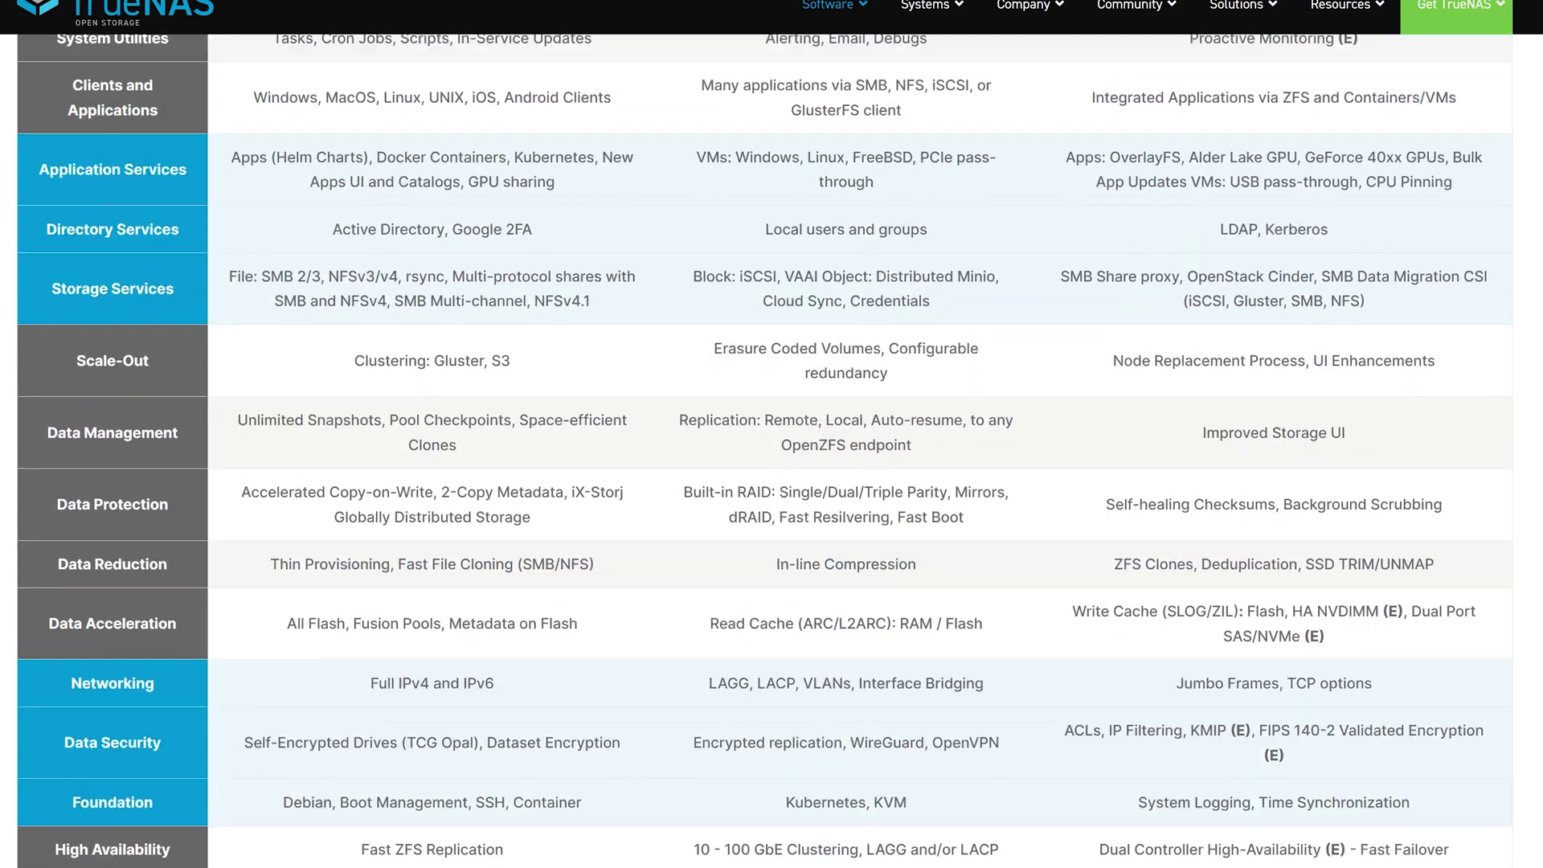
scroll(772, 450, "up", 3)
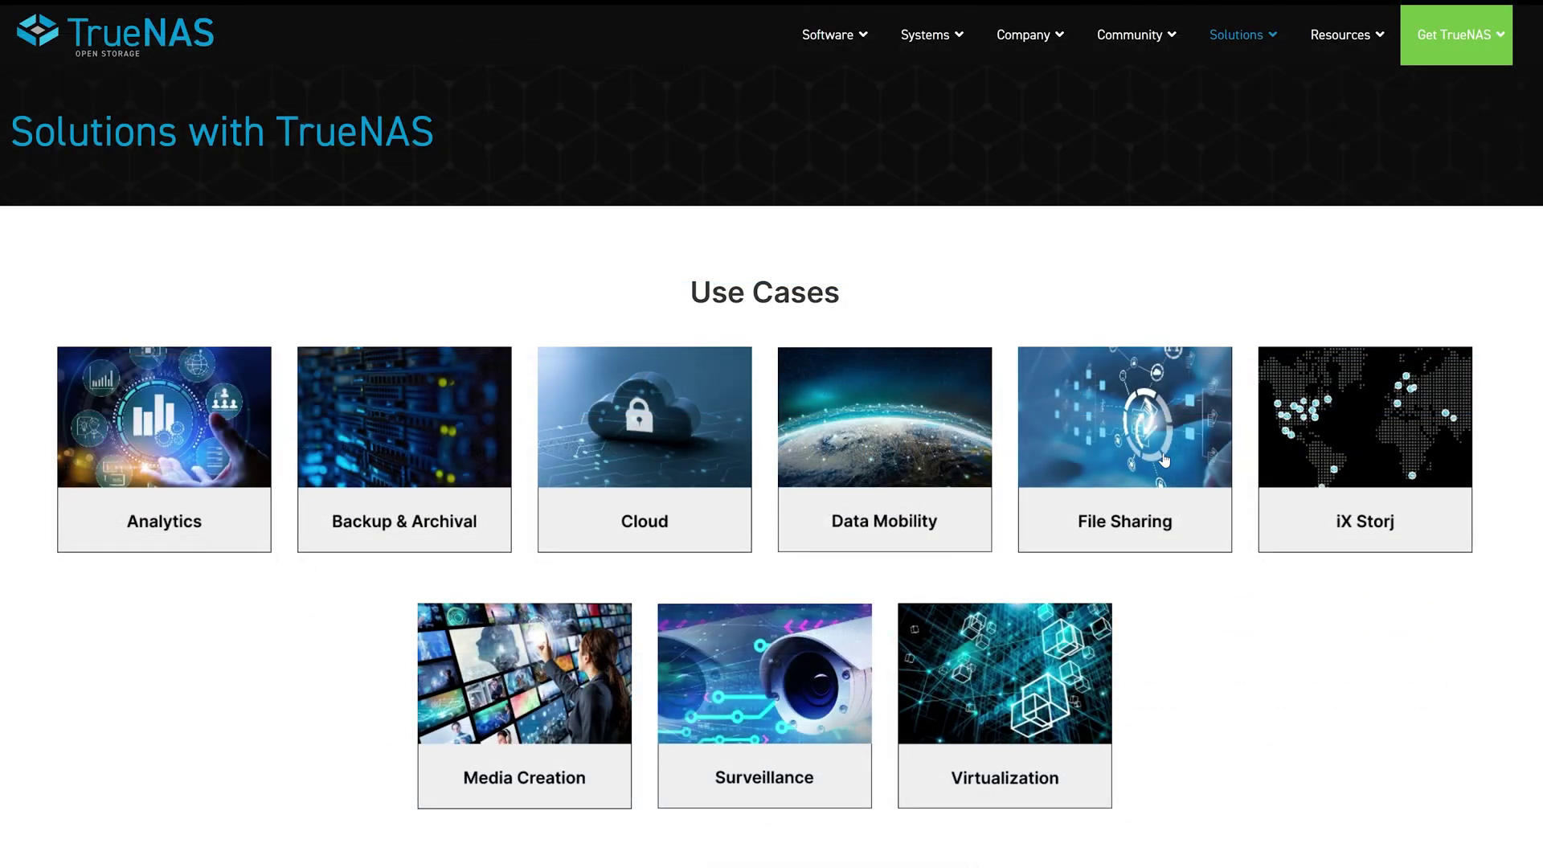
left_click(1165, 460)
scroll(1165, 460, "down", 9)
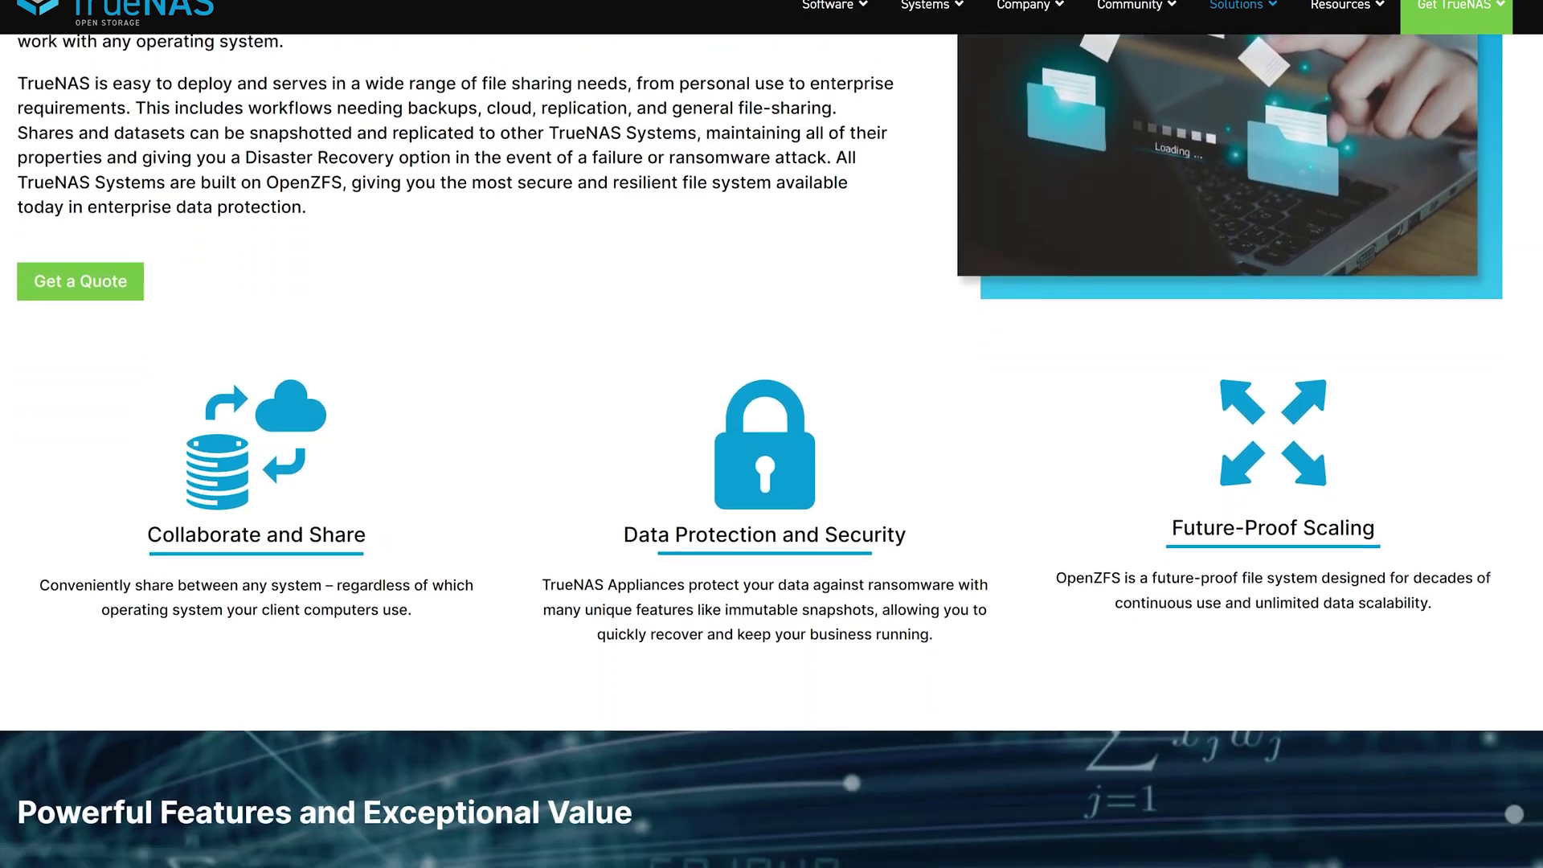
scroll(772, 450, "down", 5)
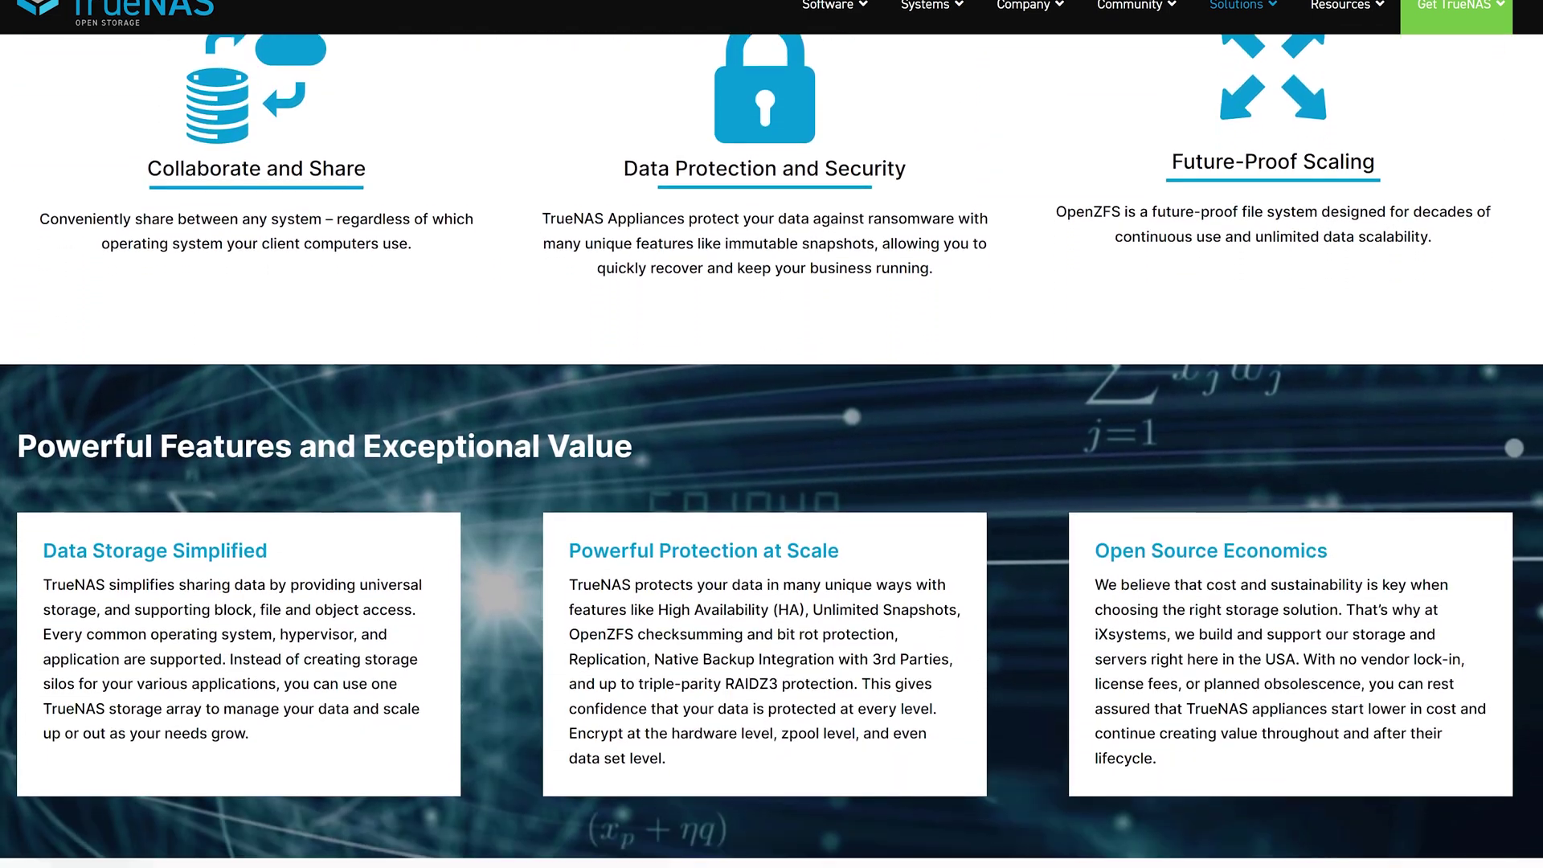
scroll(772, 450, "down", 6)
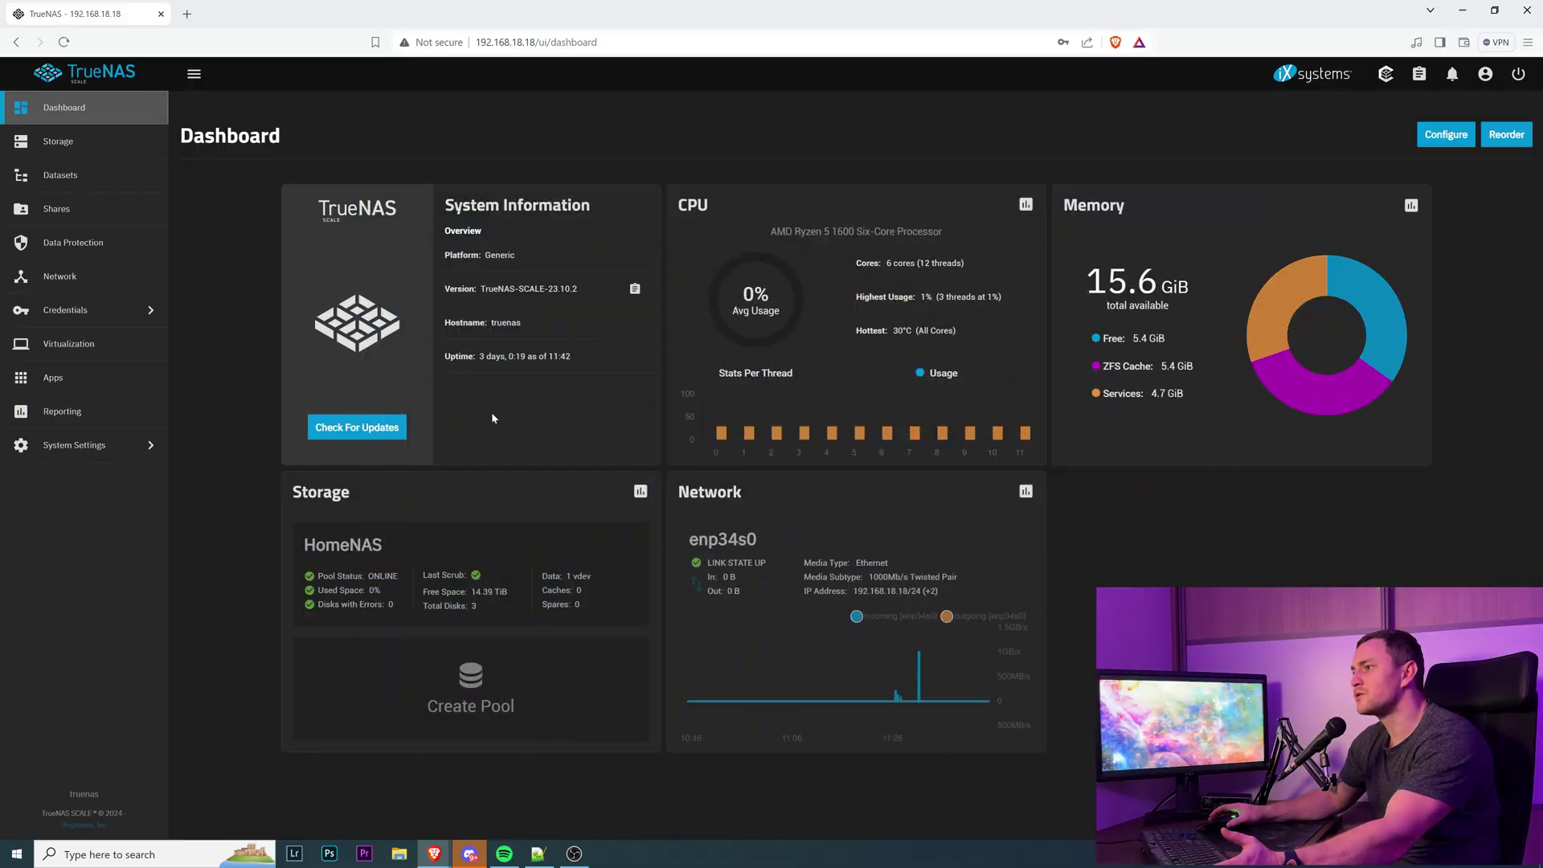
Check the installed TrueNAS version and glance at the Datasets and Apps pages.
left_click_drag(448, 288, 519, 289)
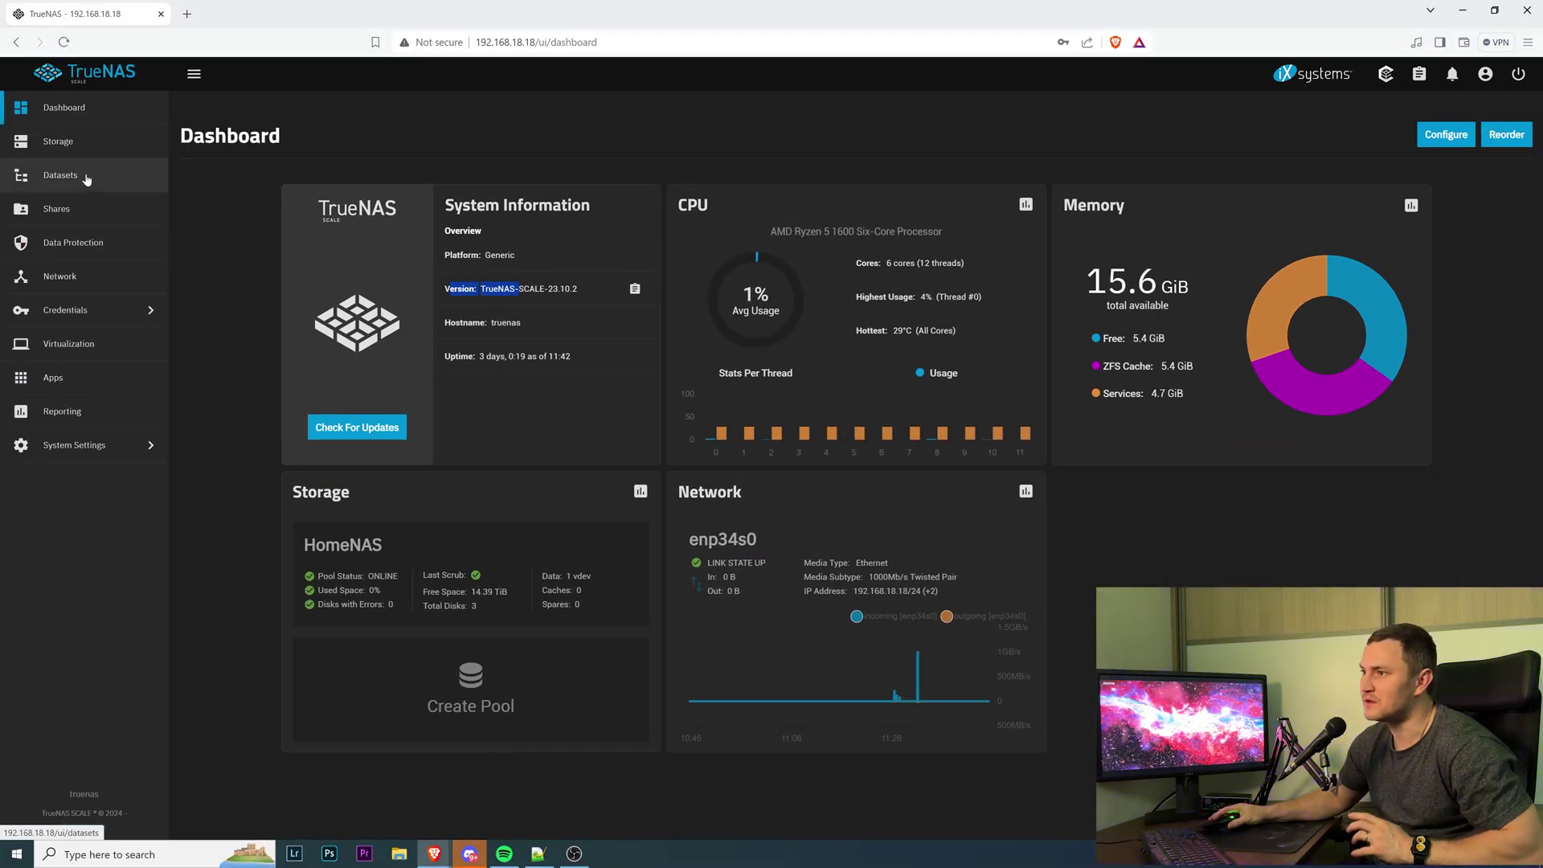
left_click(89, 184)
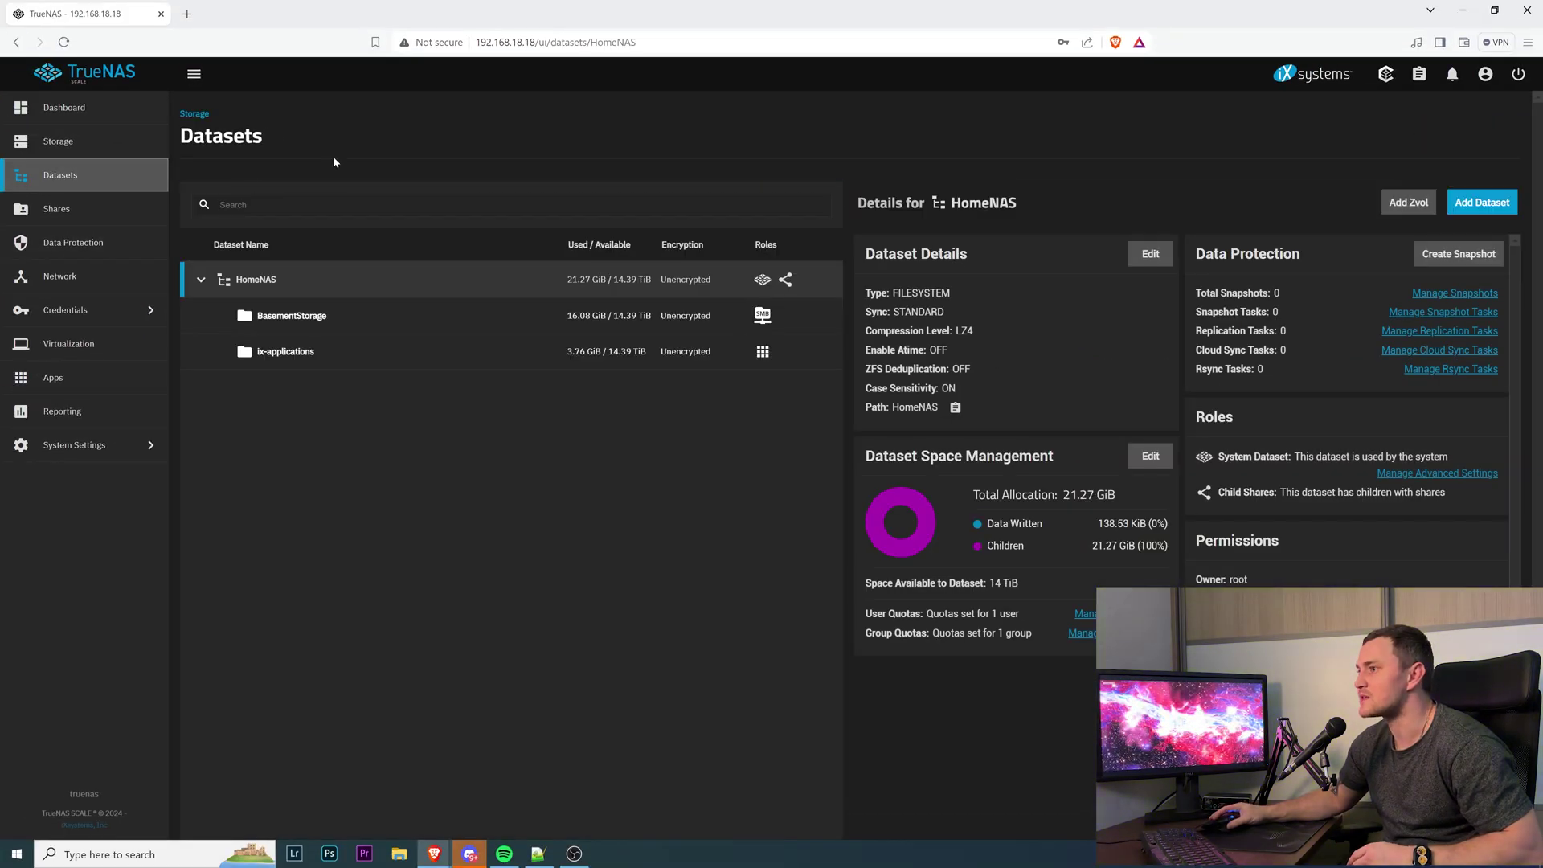
left_click(105, 377)
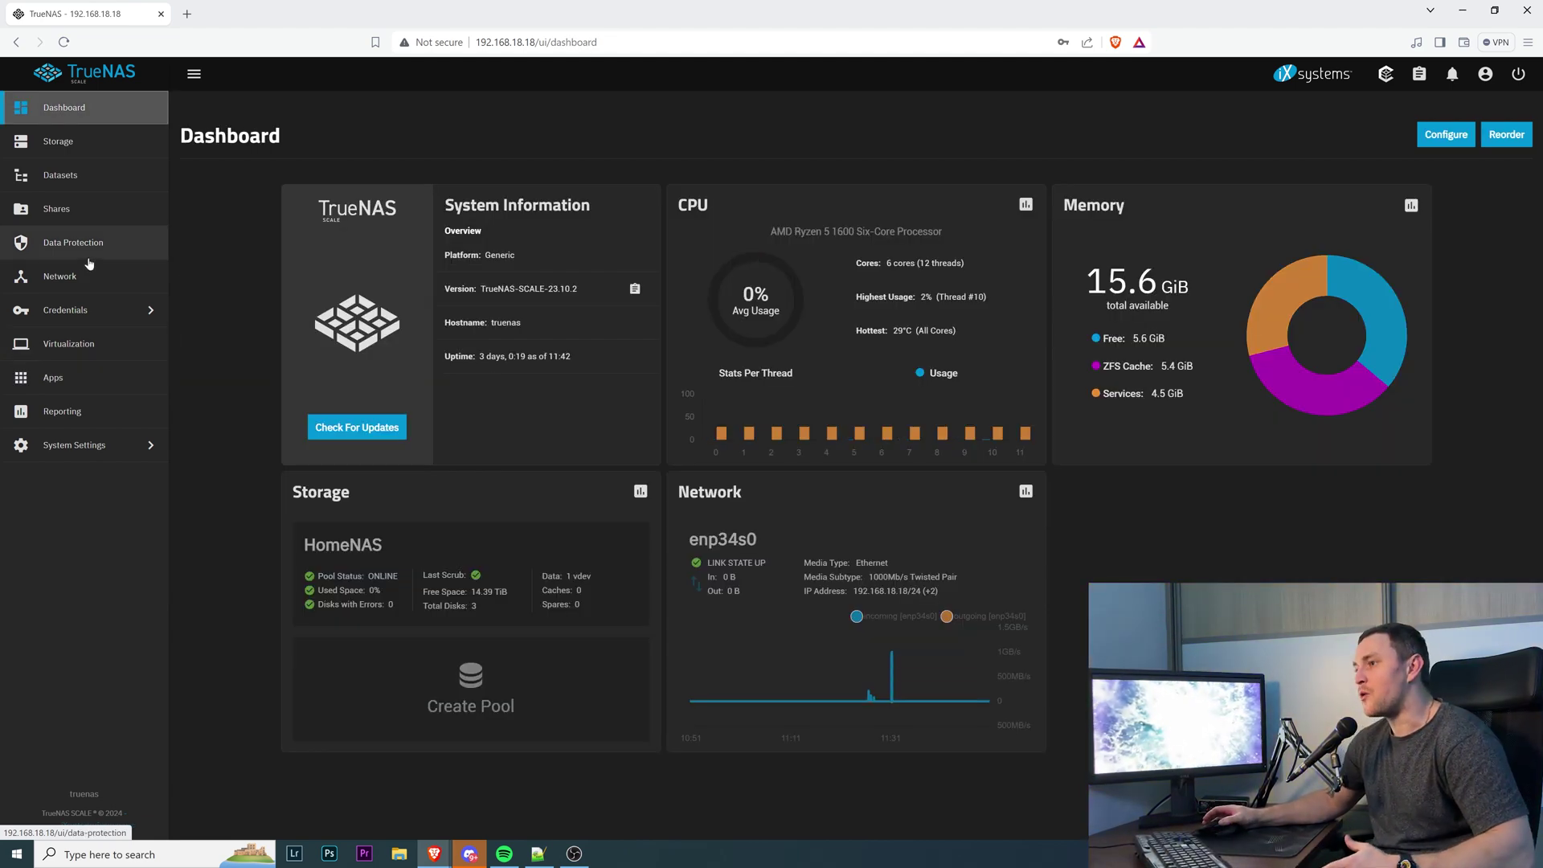
Select the HomeNAS pool in Datasets and begin adding a dataset.
left_click(88, 176)
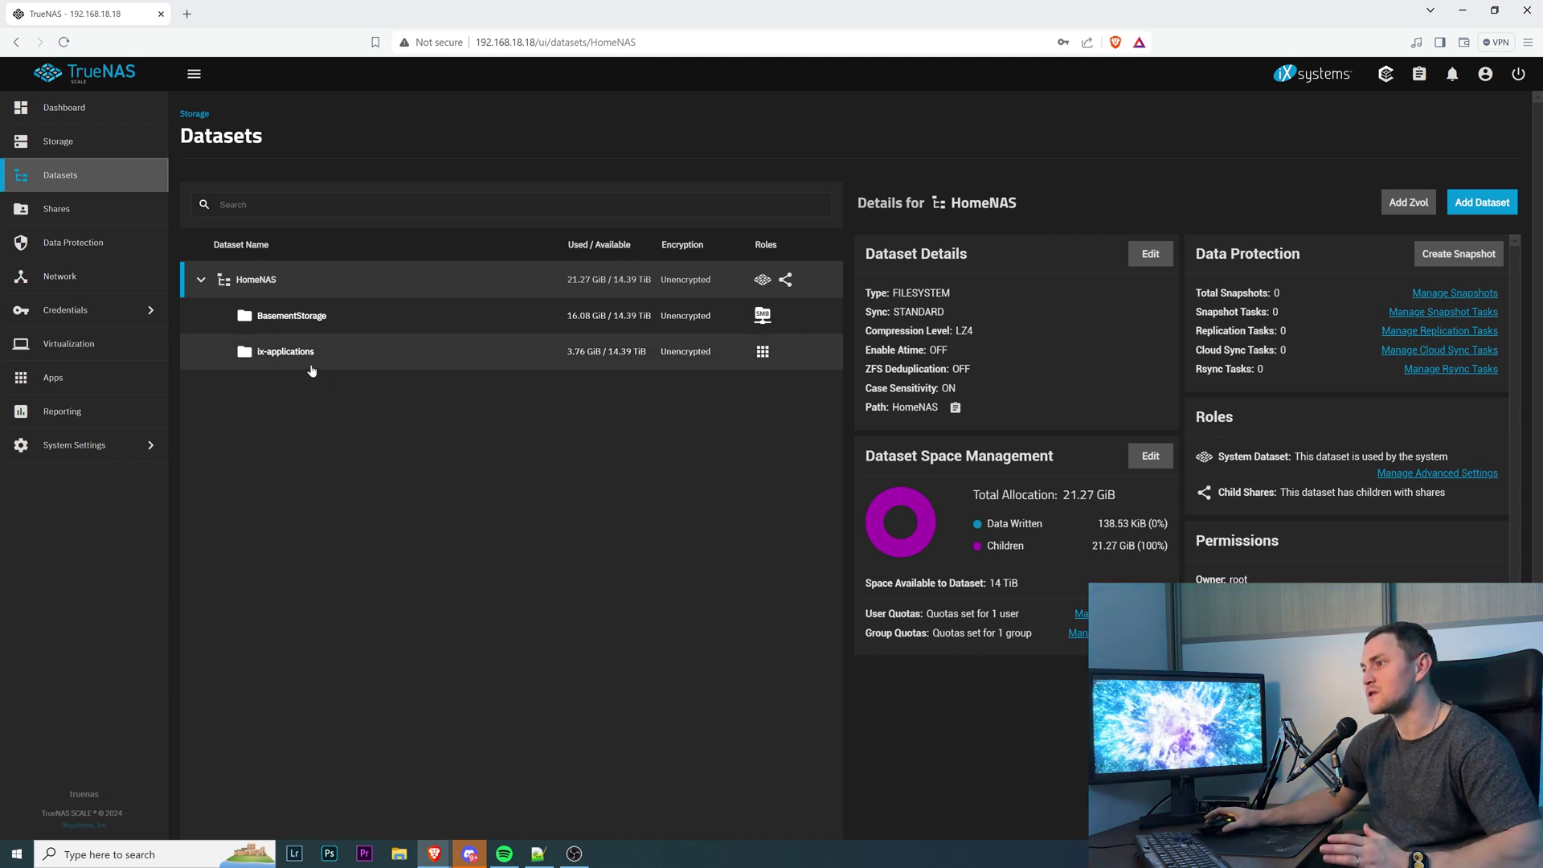
left_click(272, 283)
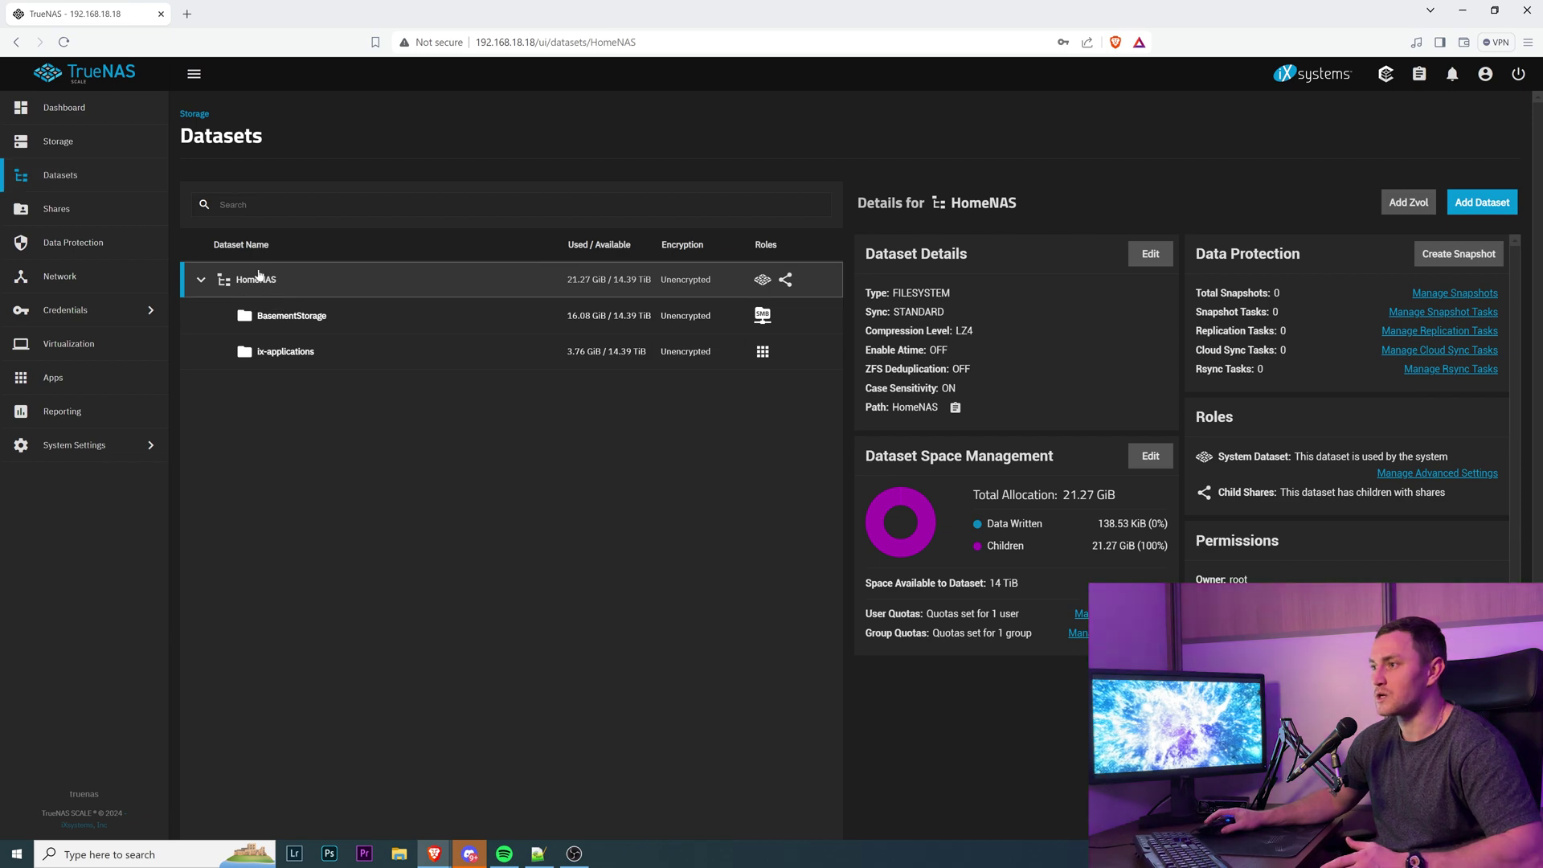
left_click(1482, 202)
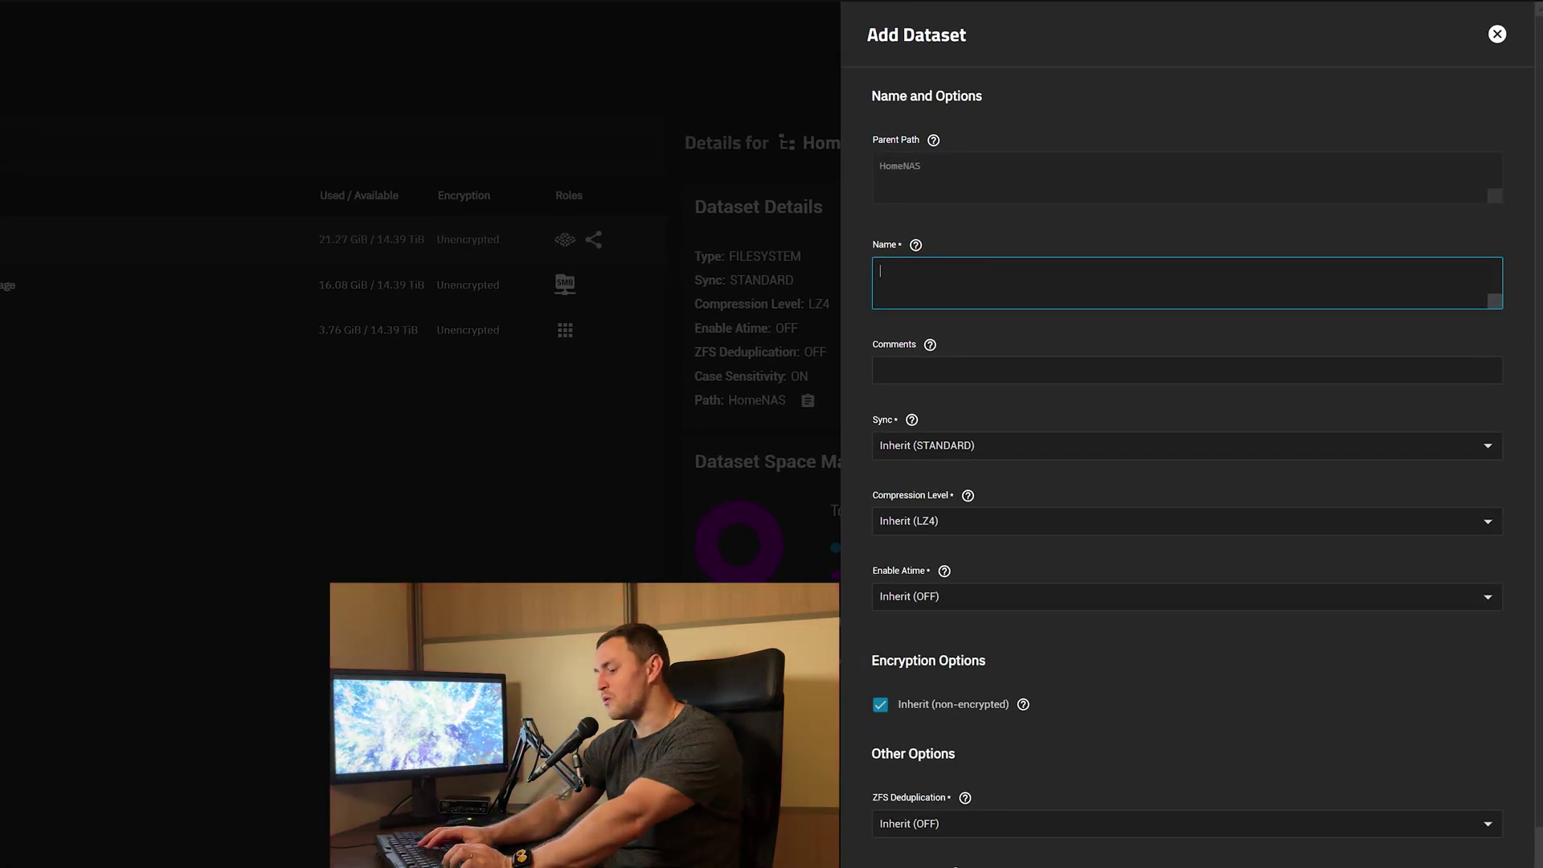
Name the new dataset NextCloudDB and review the default options, including Share Type.
type("Ne")
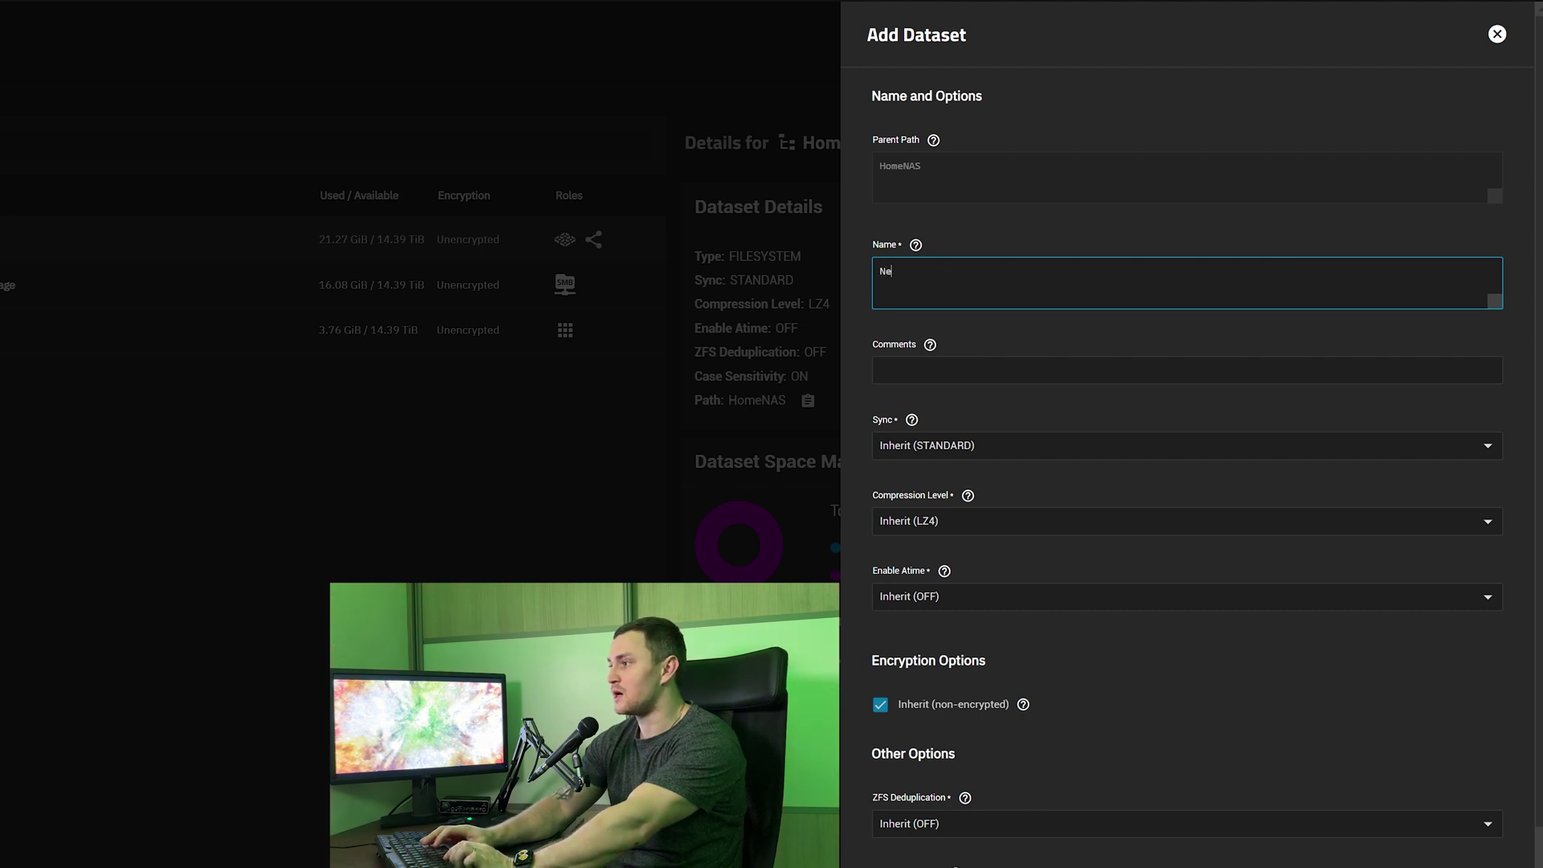
type("xtCloudDB")
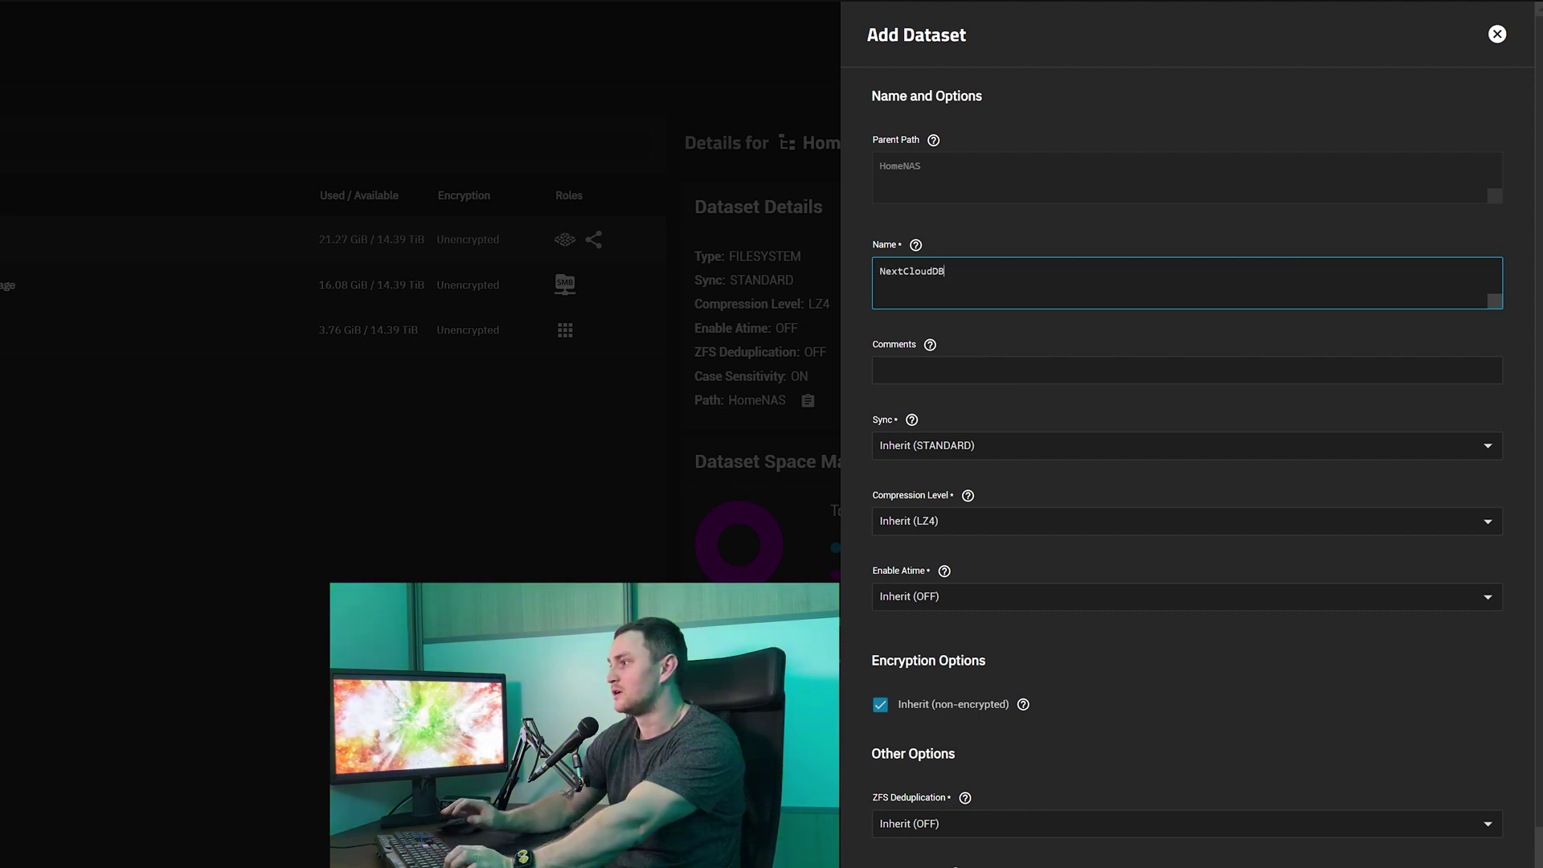
left_click(1093, 360)
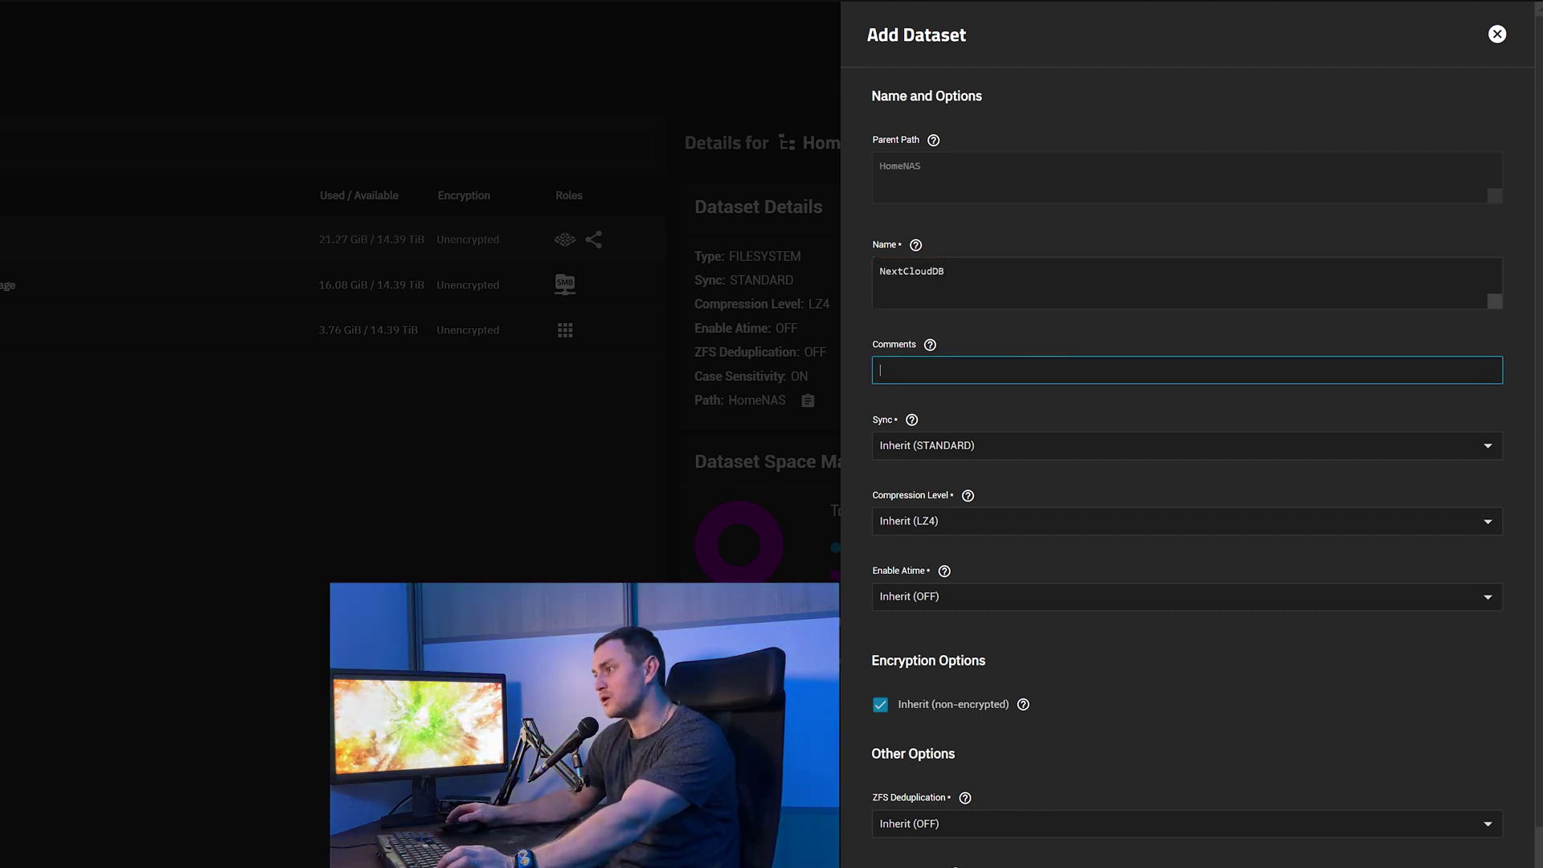
key("Tab")
scroll(1093, 393, "down", 2)
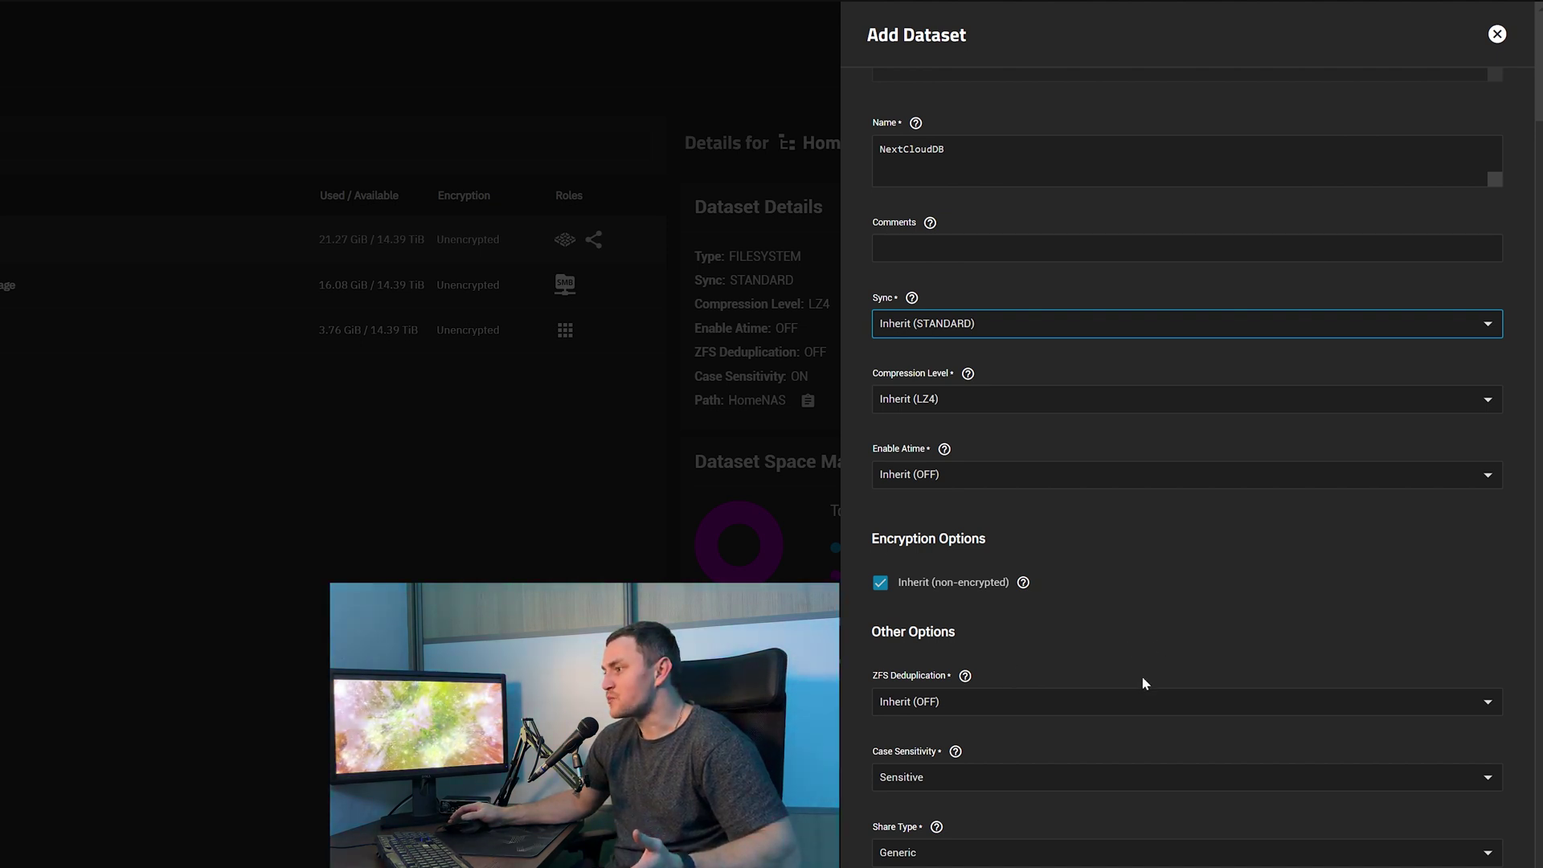
scroll(1088, 785, "up", 2)
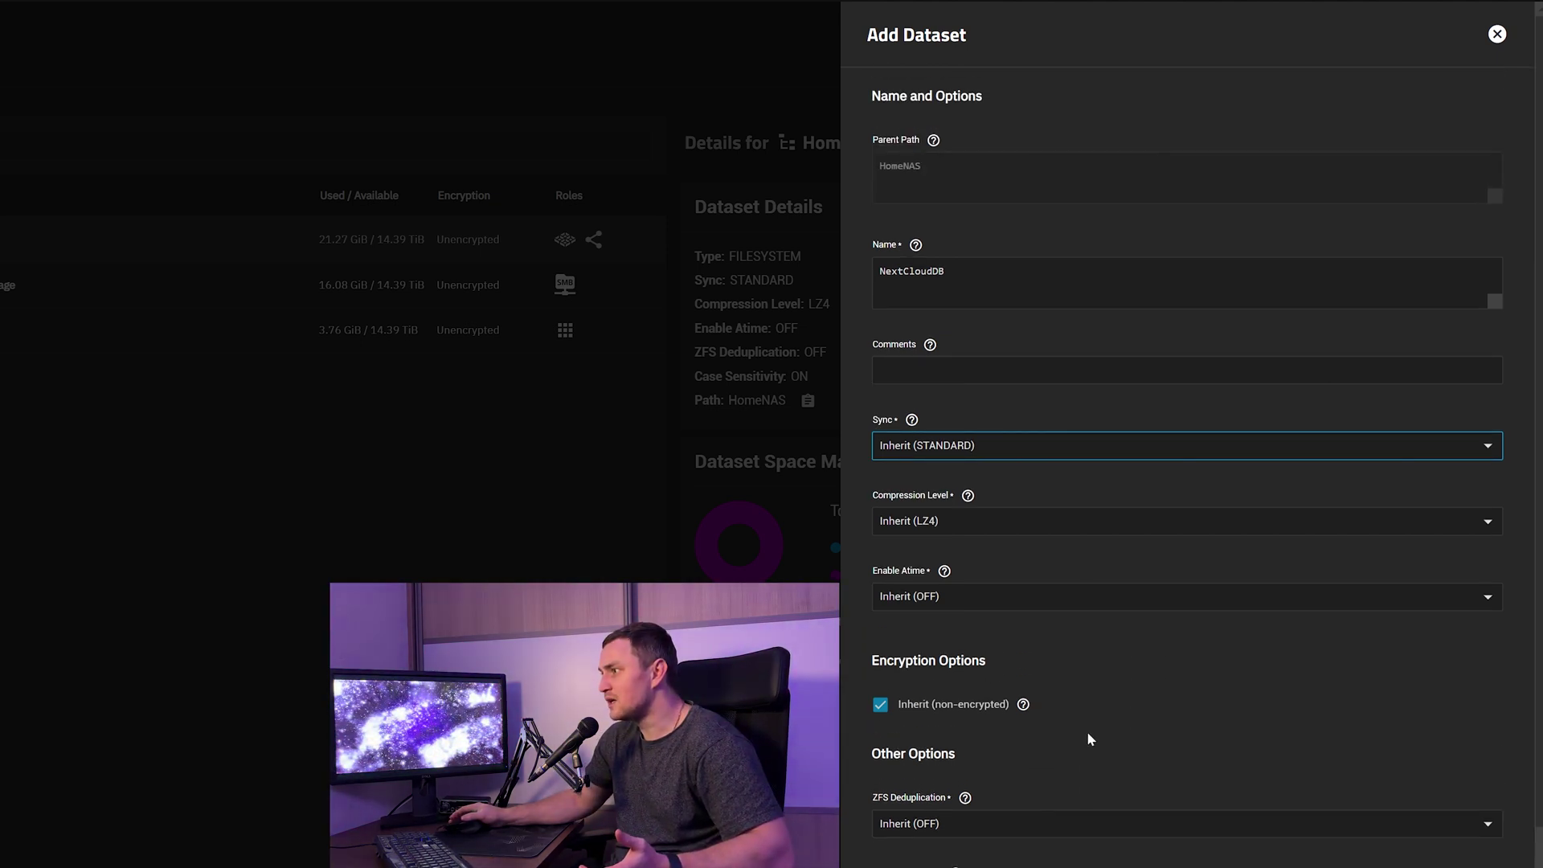
scroll(1088, 734, "down", 2)
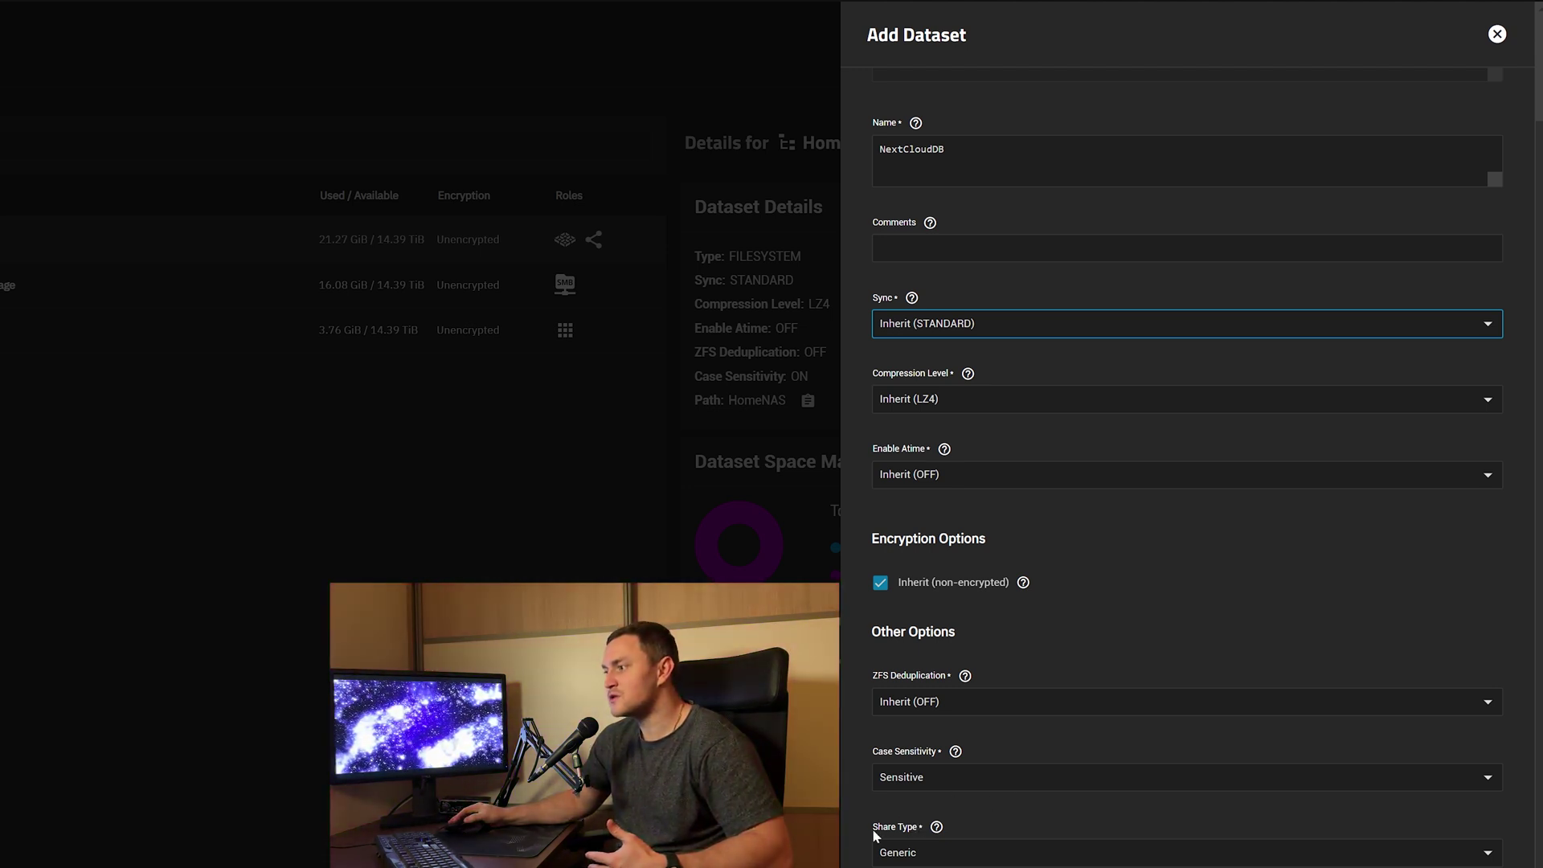
triple_click(912, 831)
left_click_drag(911, 831, 923, 832)
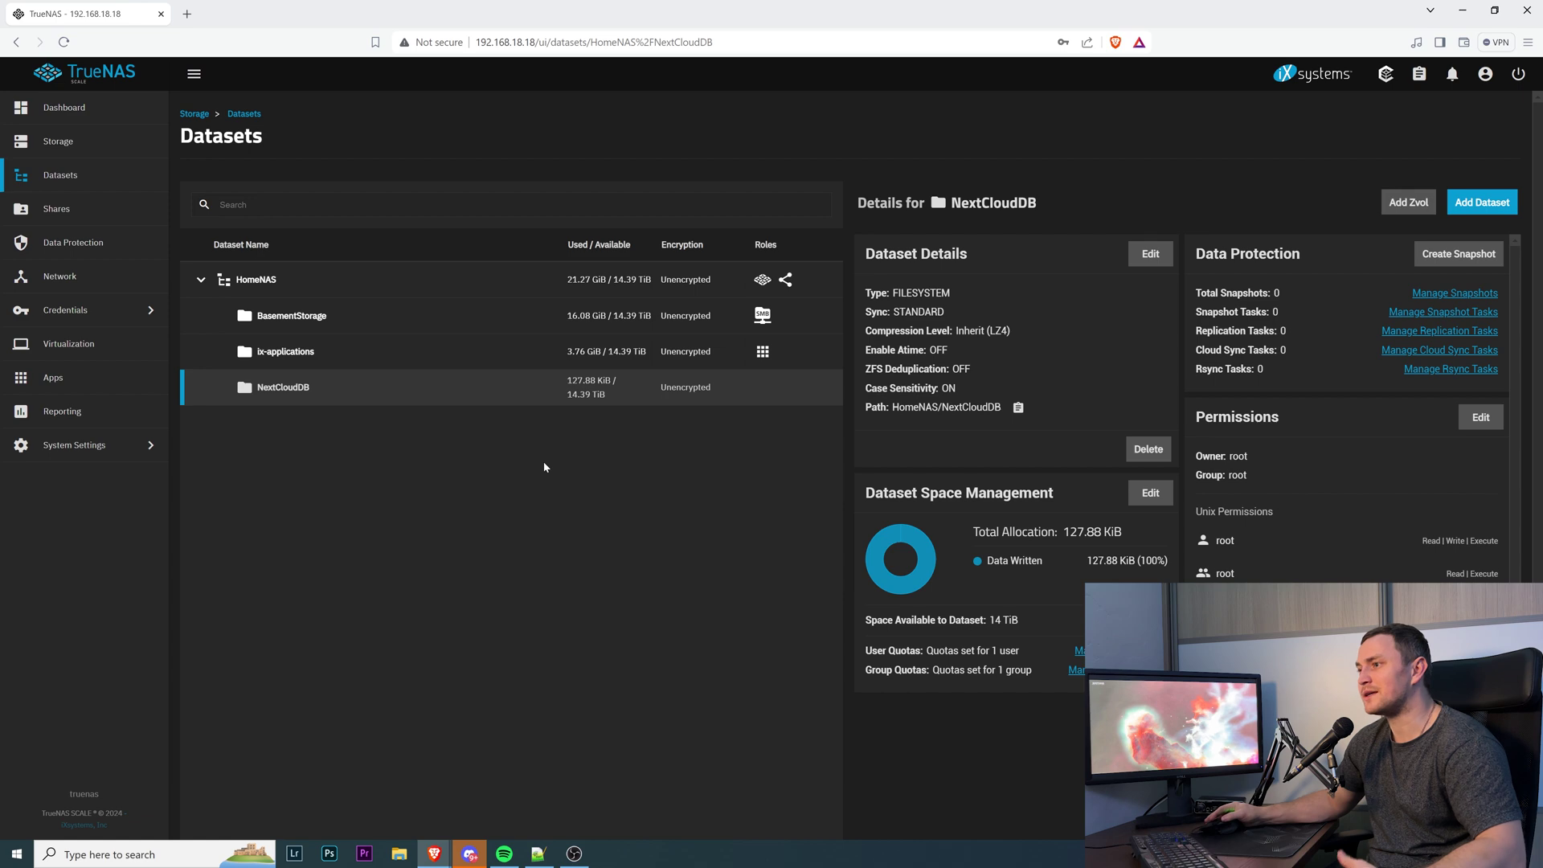
Add a NextCloudDATA dataset under HomeNAS with share type left as Generic.
left_click(372, 278)
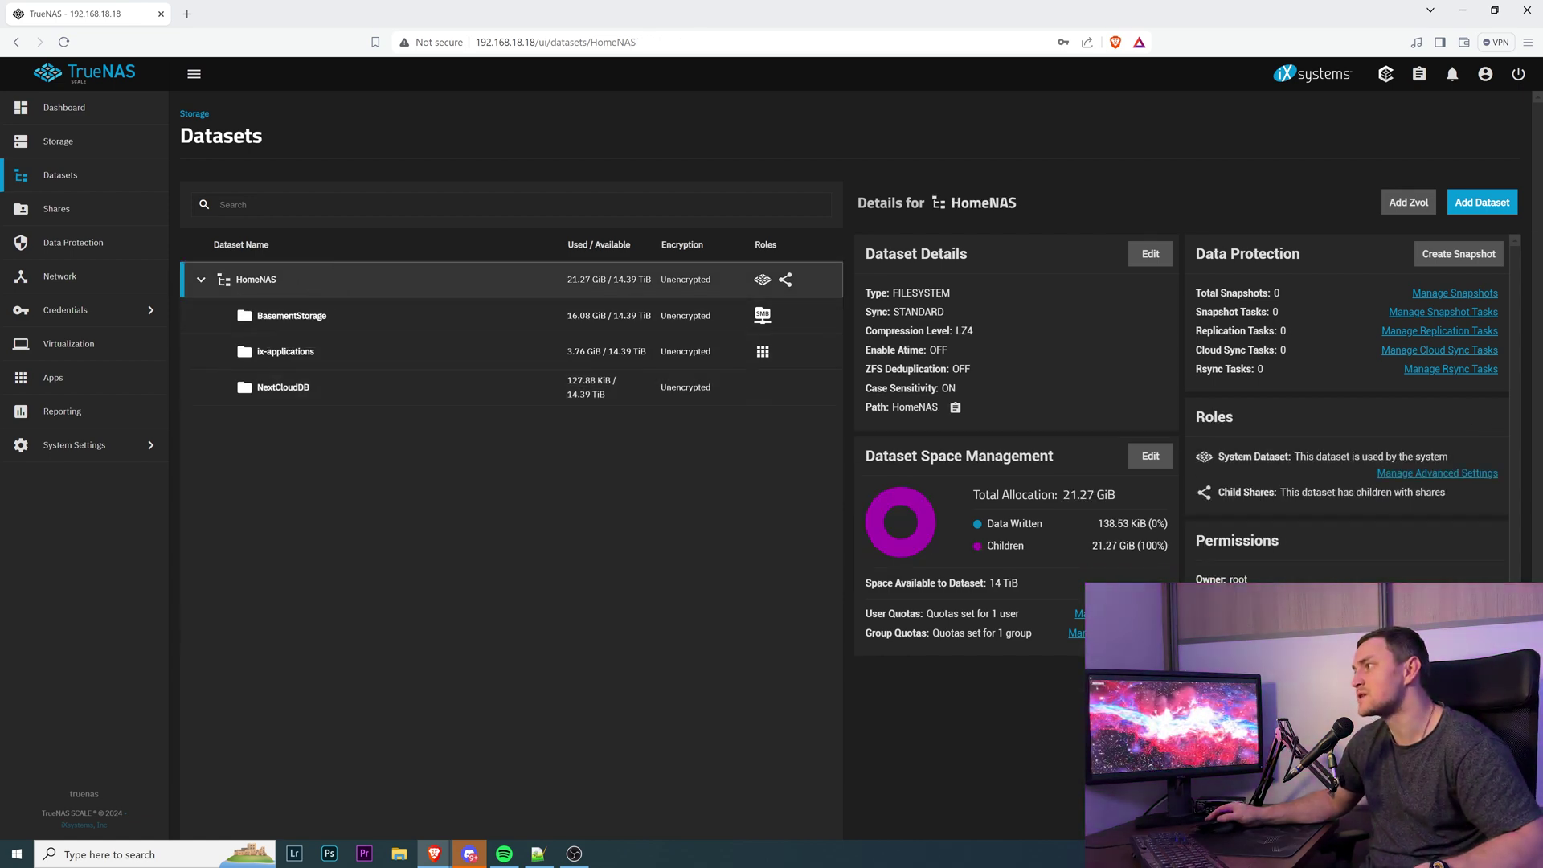
left_click(1481, 201)
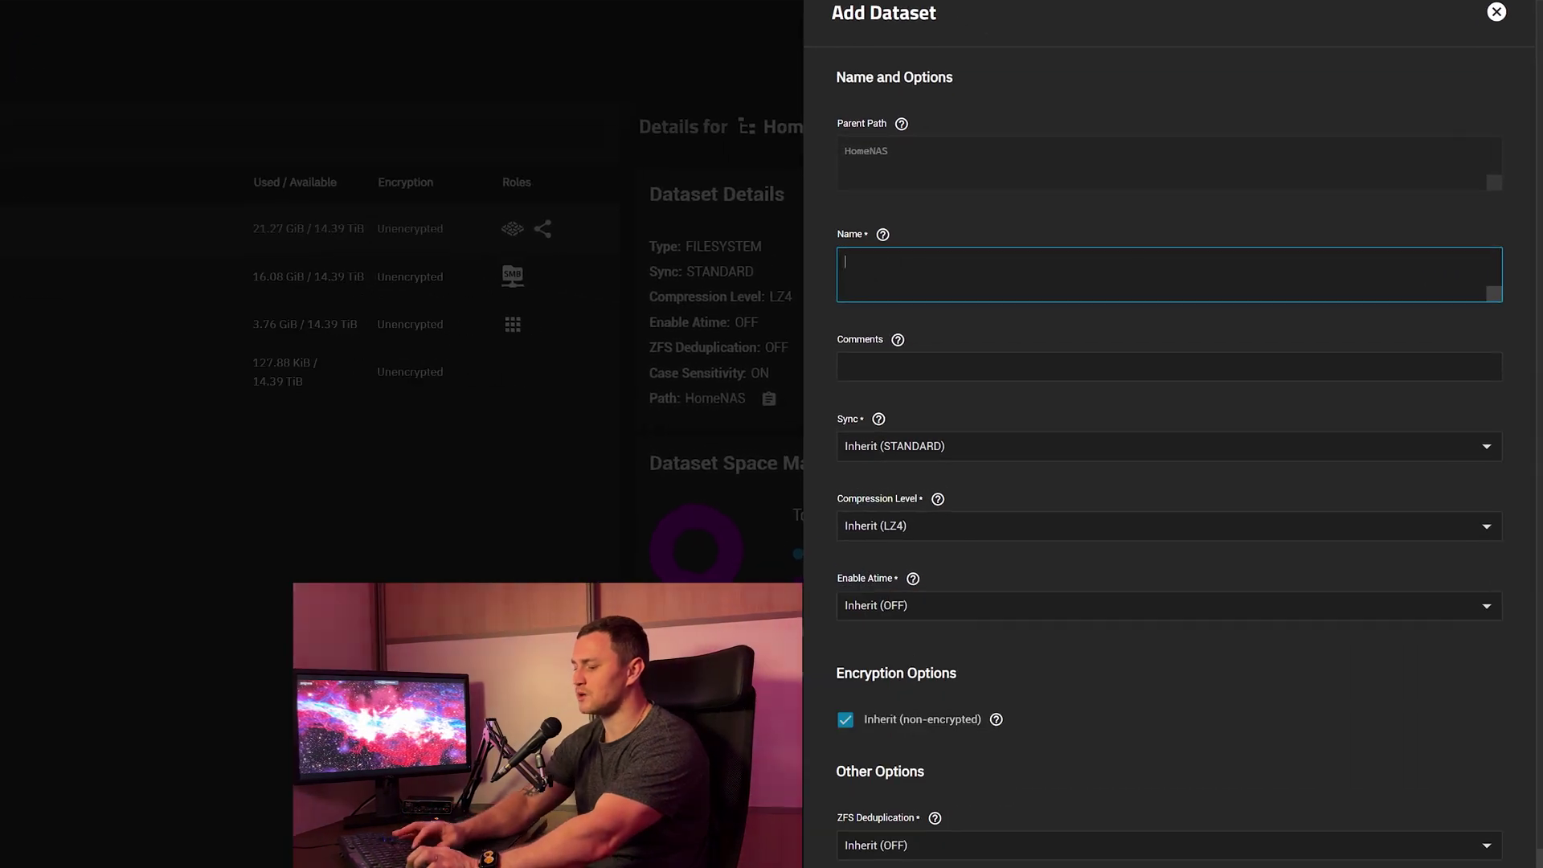
type("NextCloudDATA")
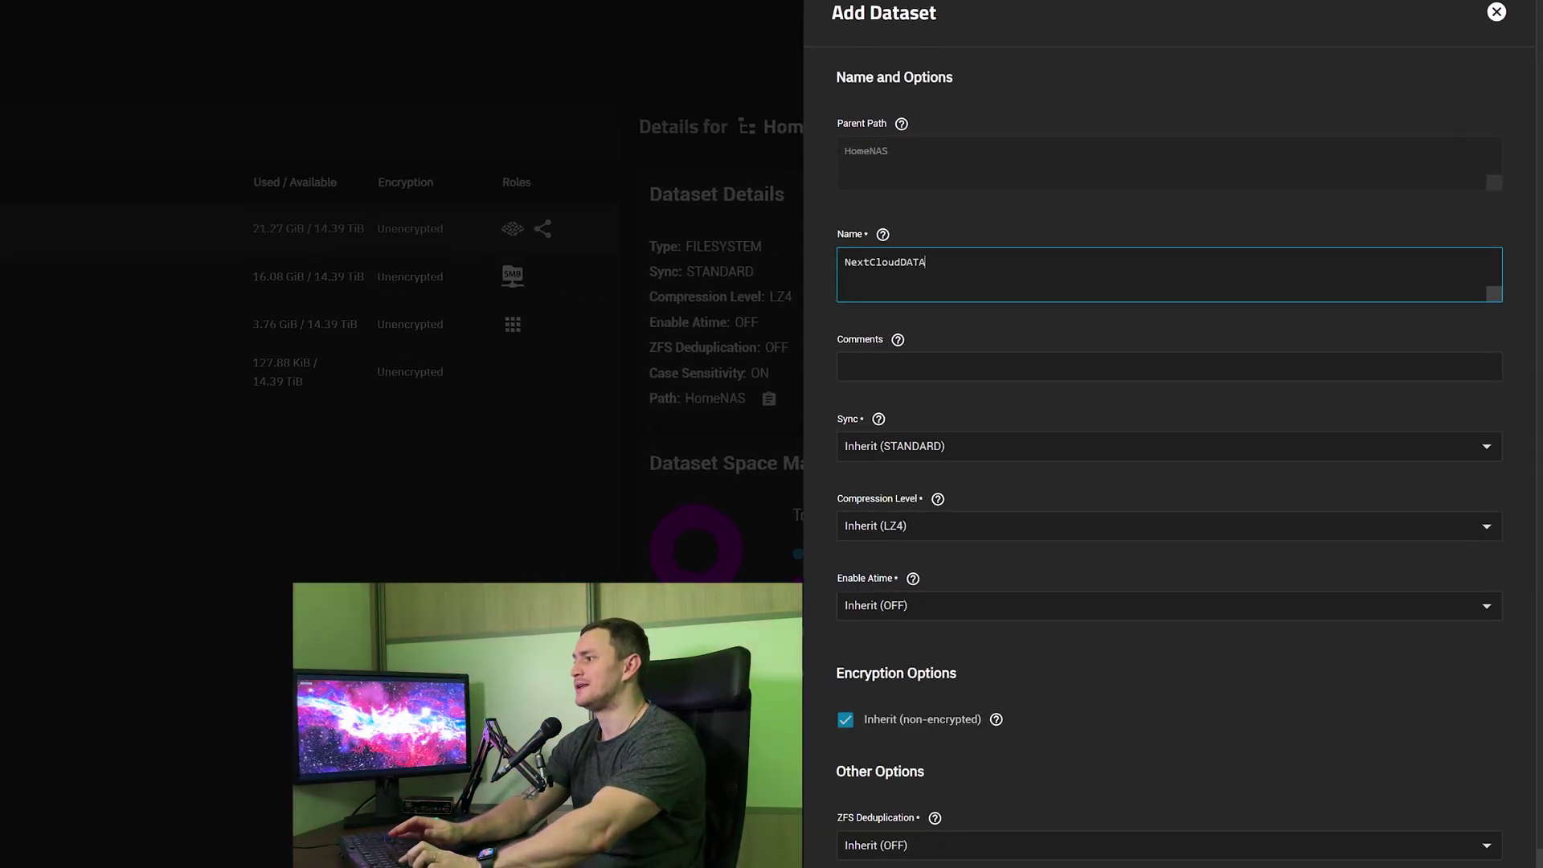
key("Tab")
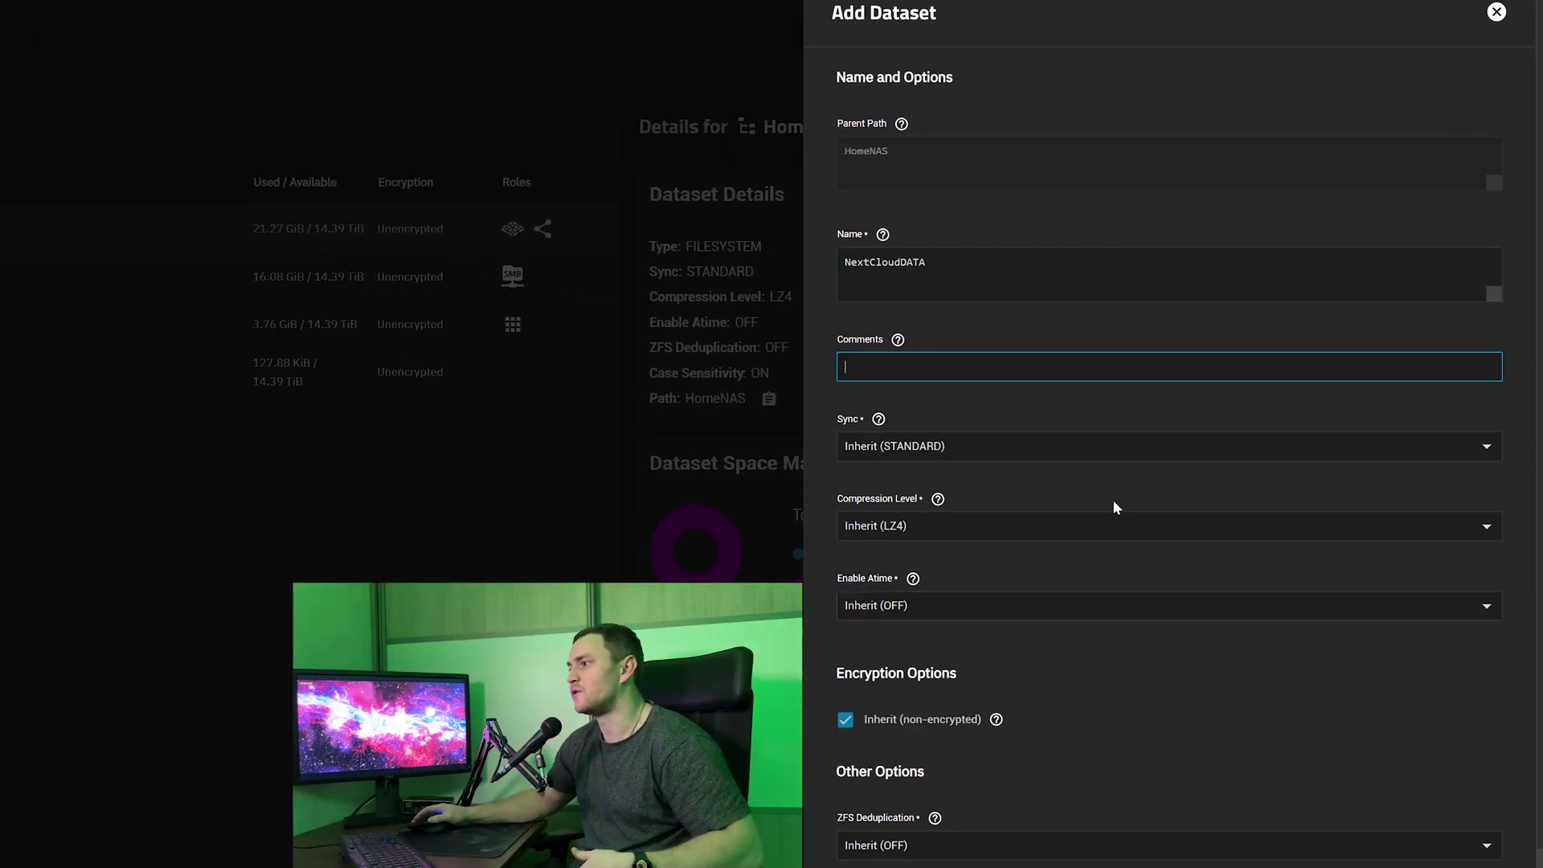
scroll(1112, 503, "down", 2)
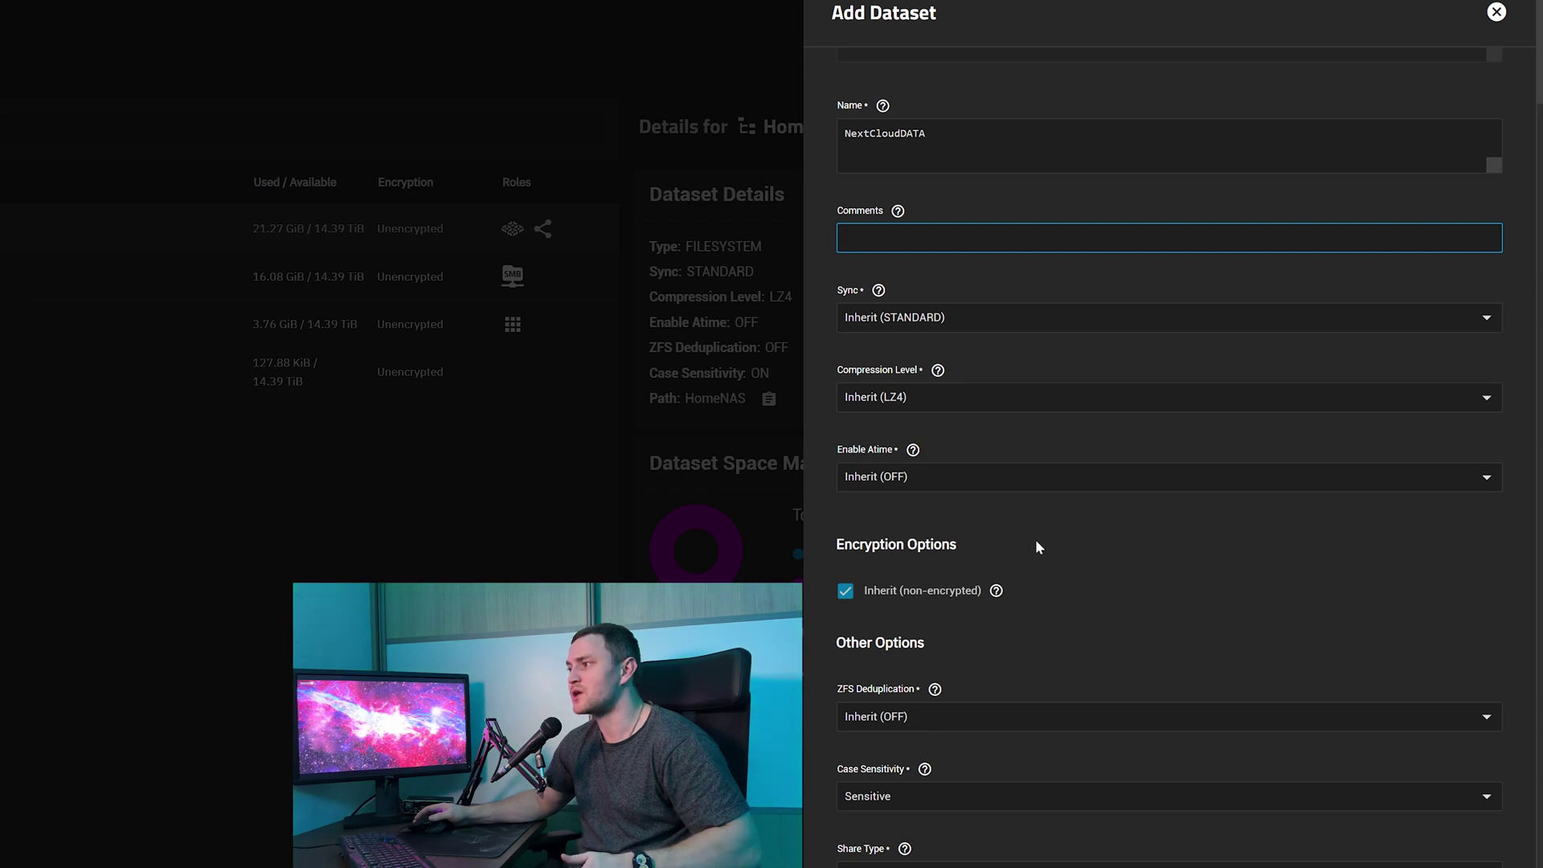
scroll(1023, 385, "up", 1)
scroll(1024, 389, "down", 1)
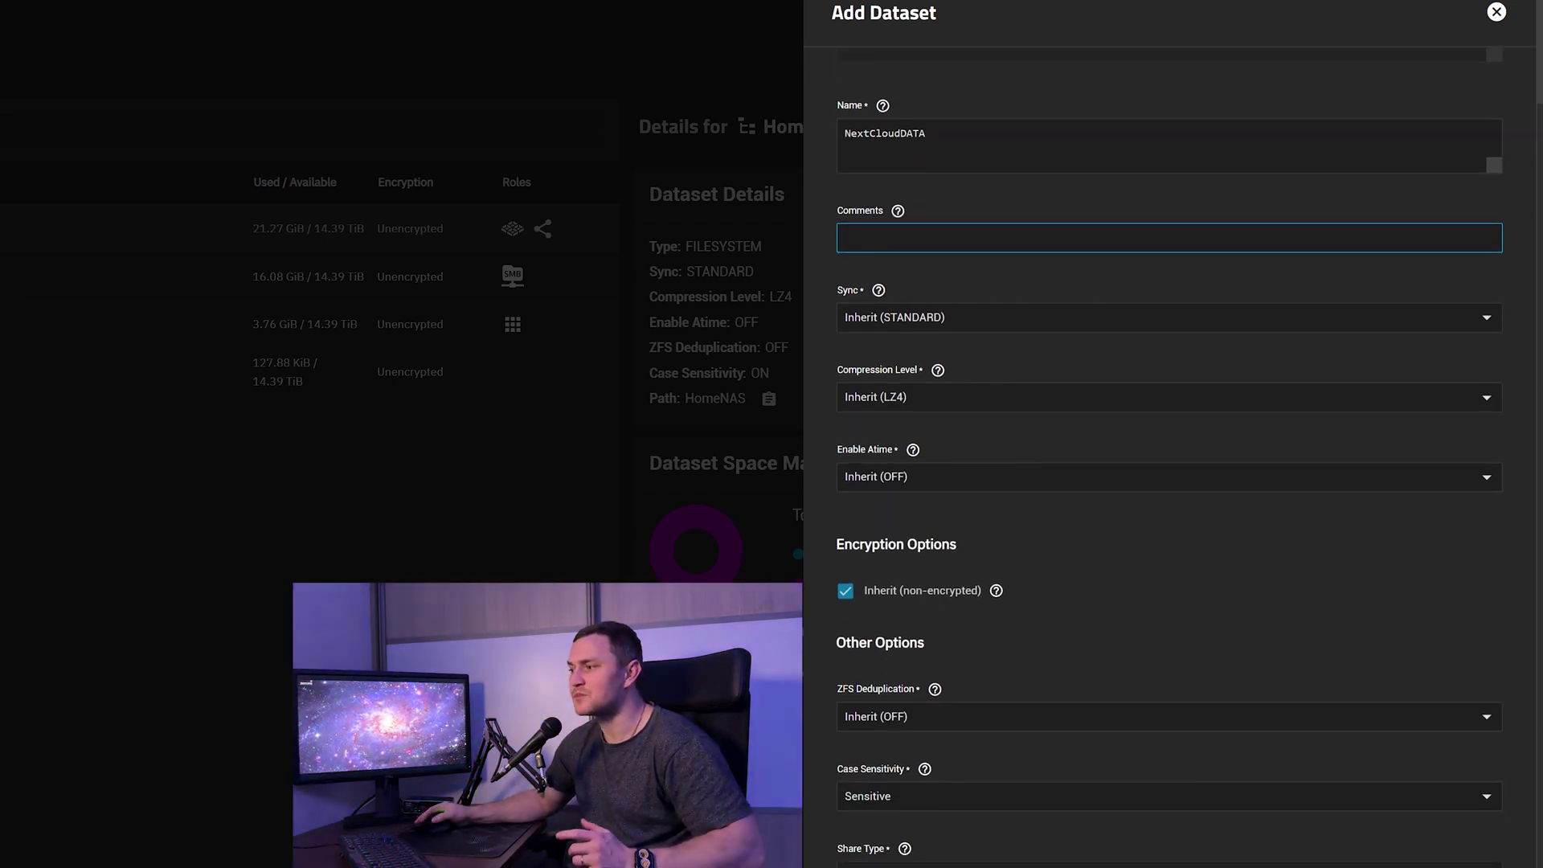
left_click(954, 865)
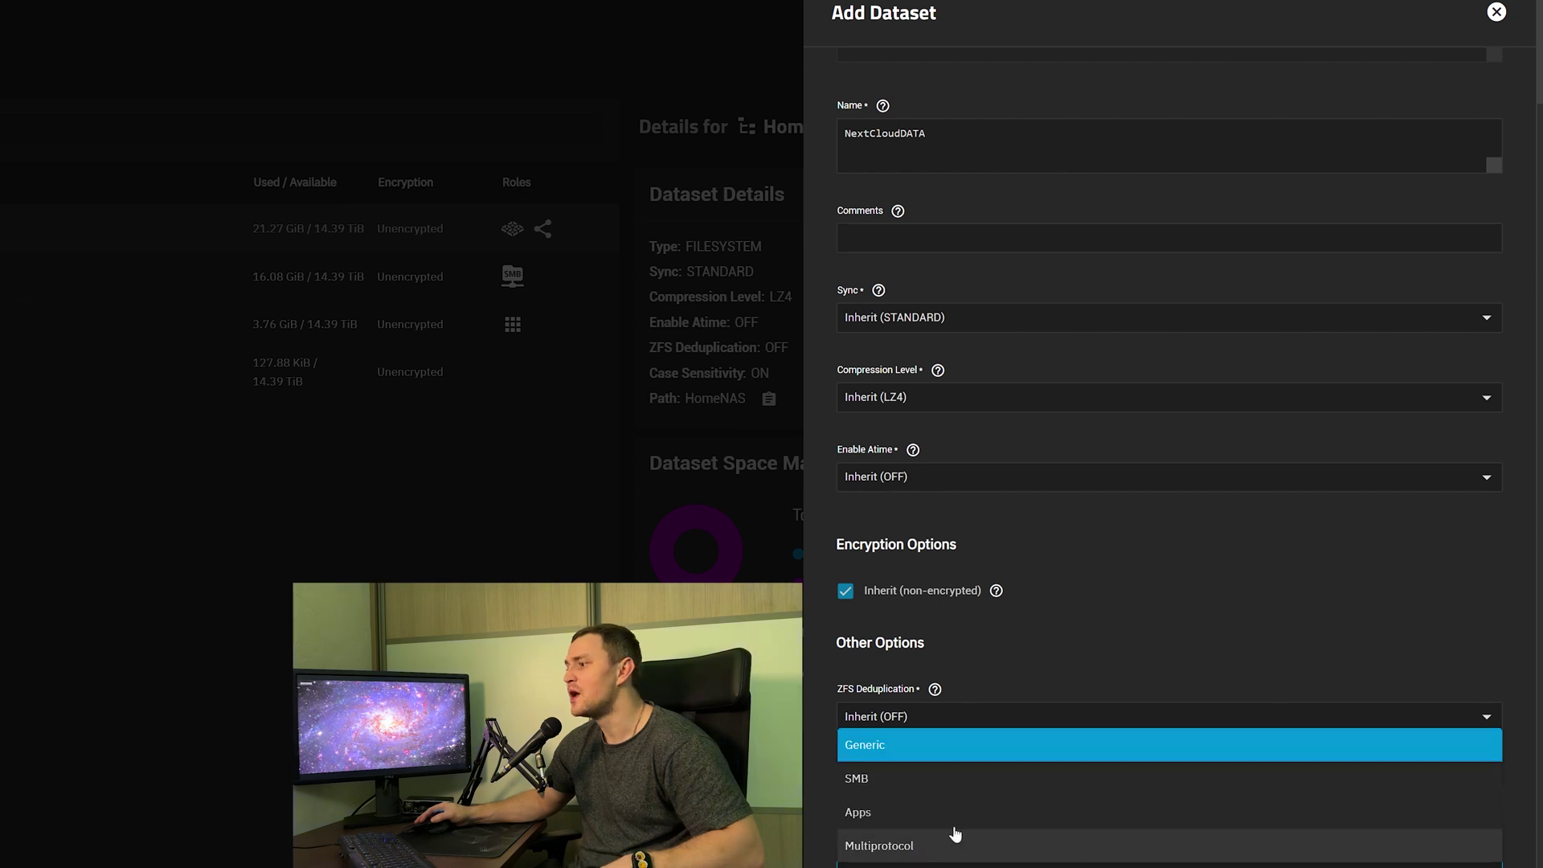
left_click(892, 812)
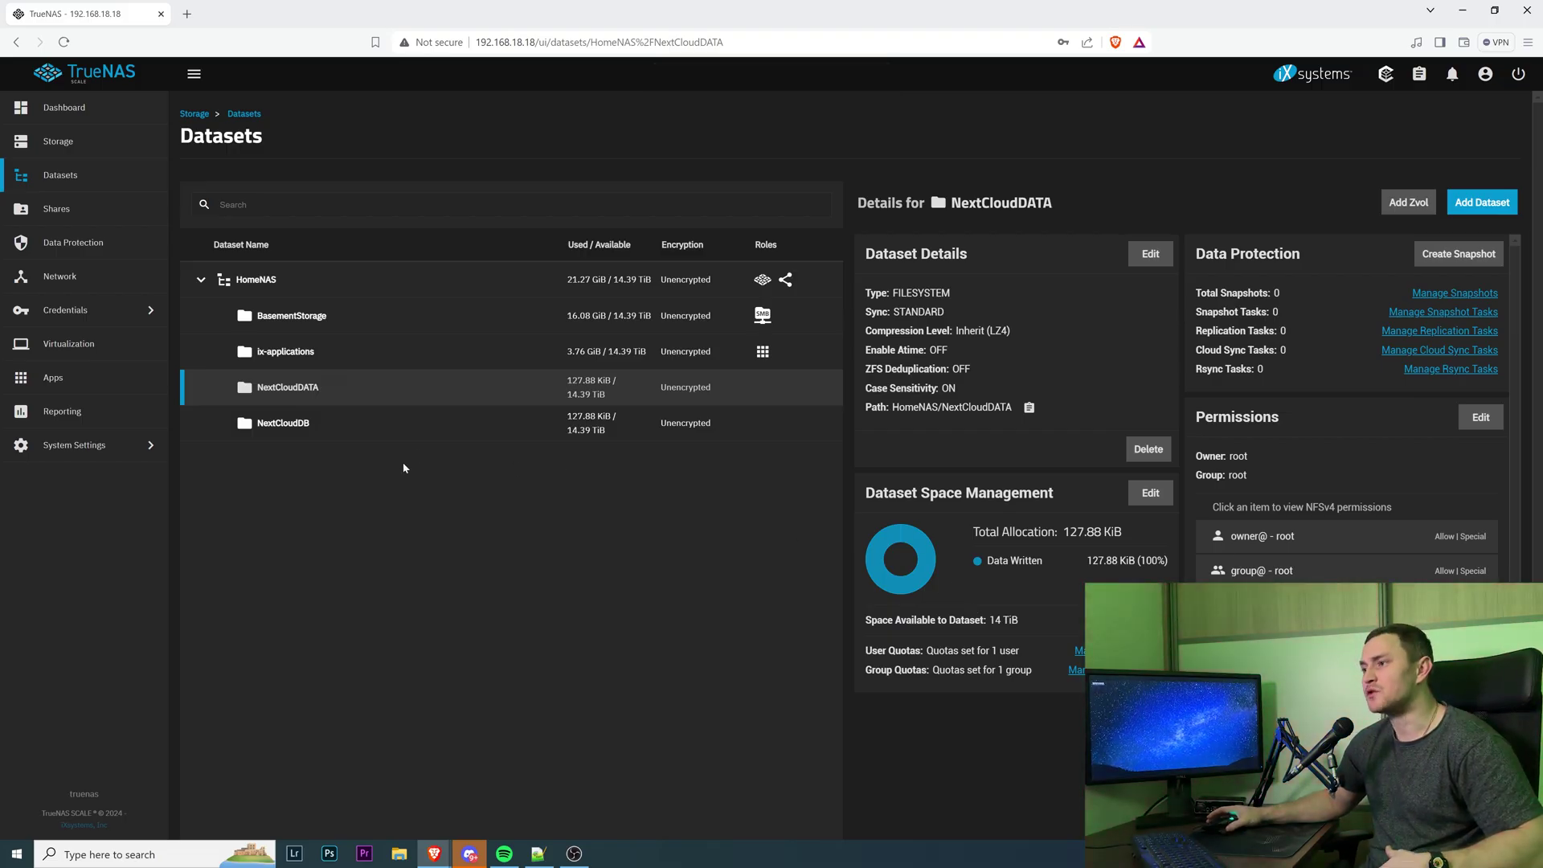
Check the NextCloudDB and NextCloudDATA details and edit NextCloudDATA's permissions.
left_click(304, 437)
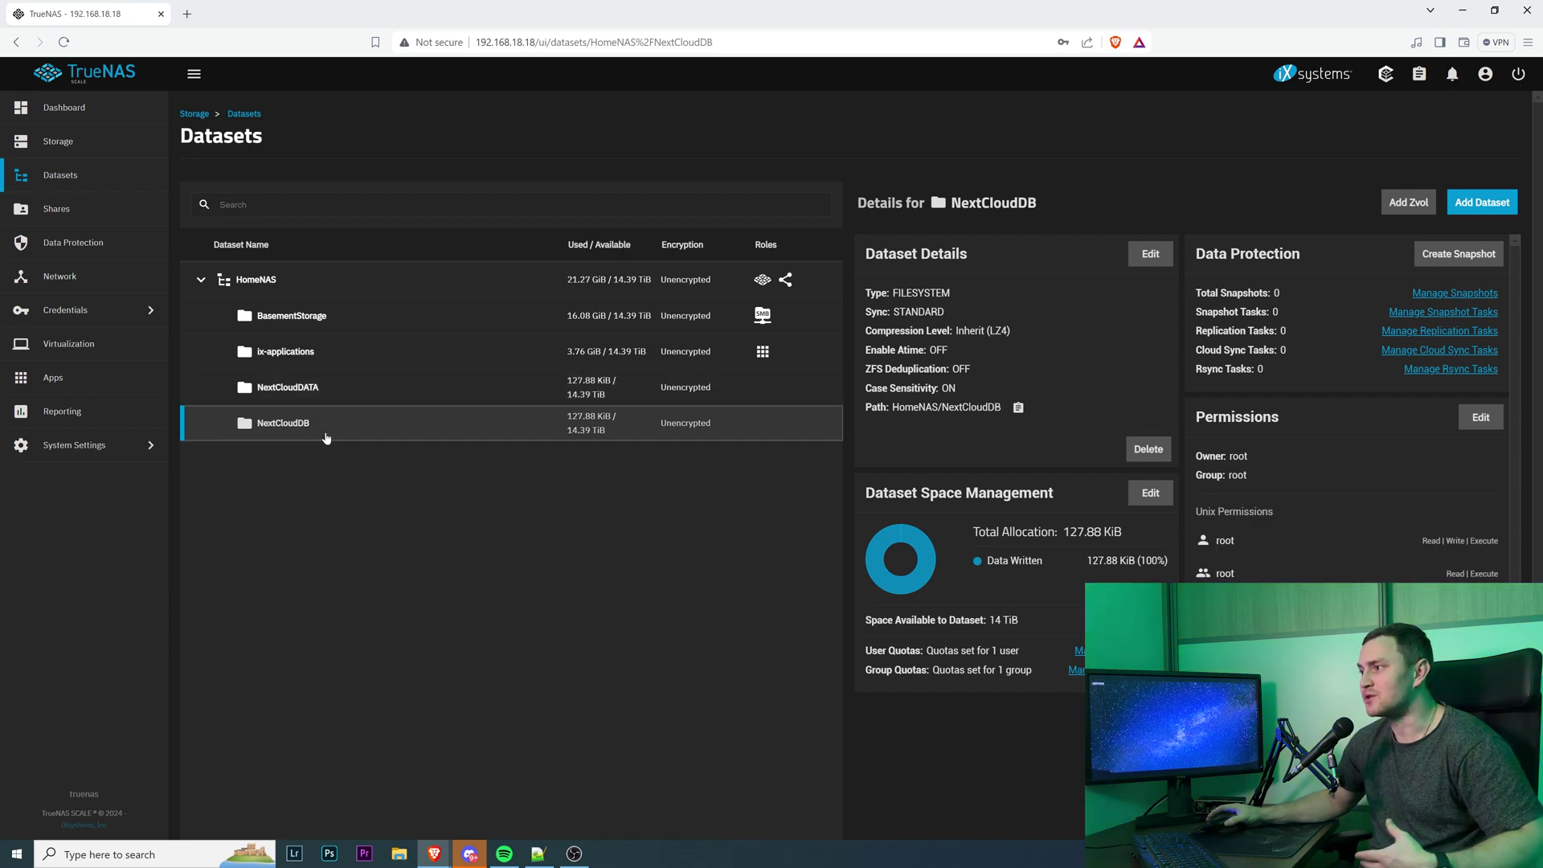
left_click(292, 398)
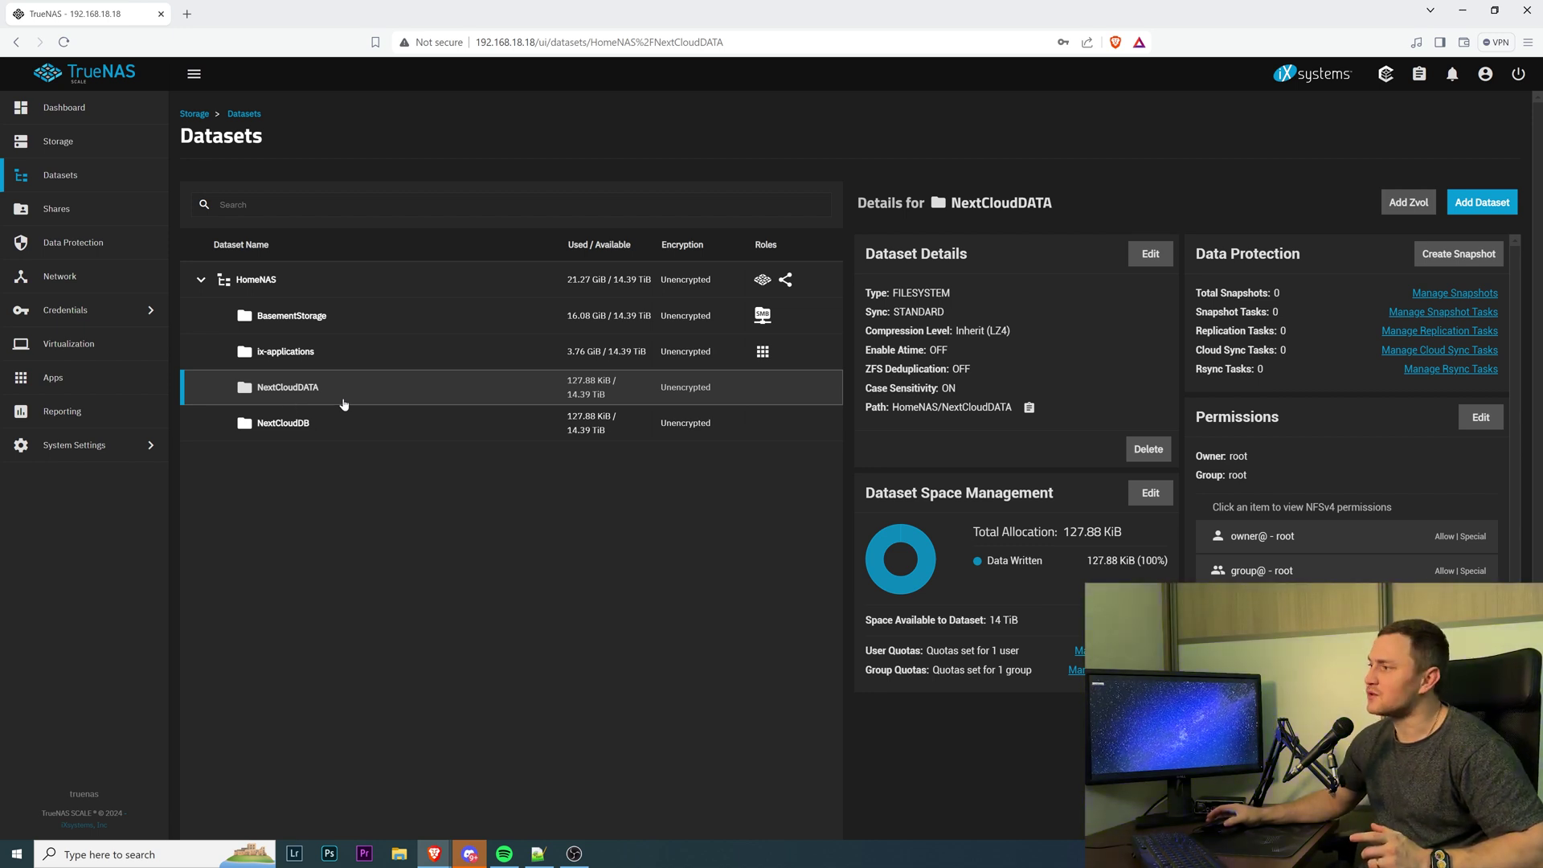
left_click(1488, 419)
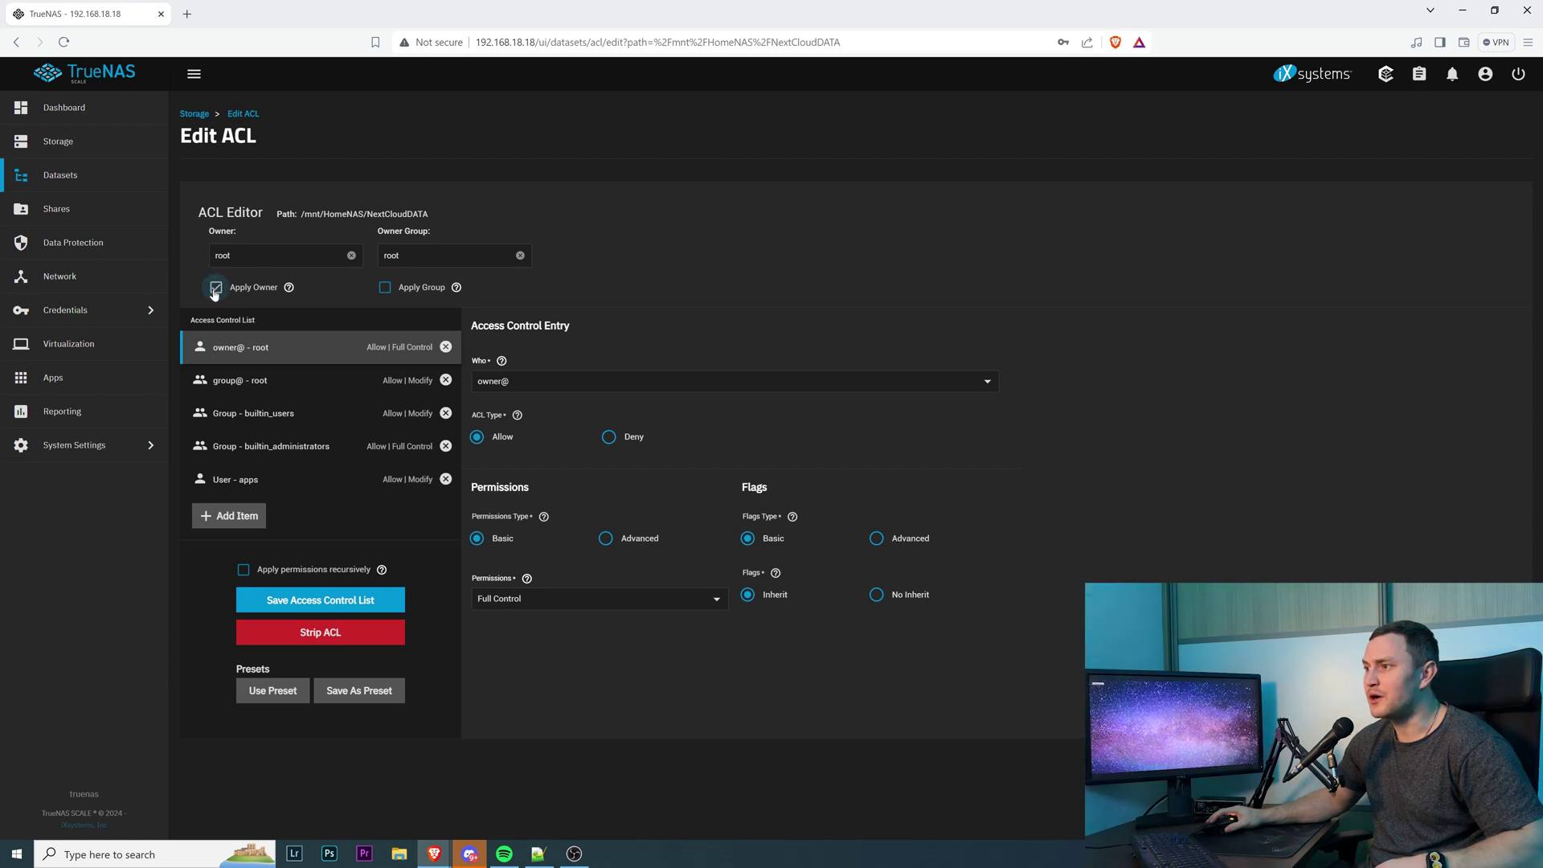
Set NextCloudDATA's owner and owner group to www-data, with Apply Group enabled.
left_click(384, 289)
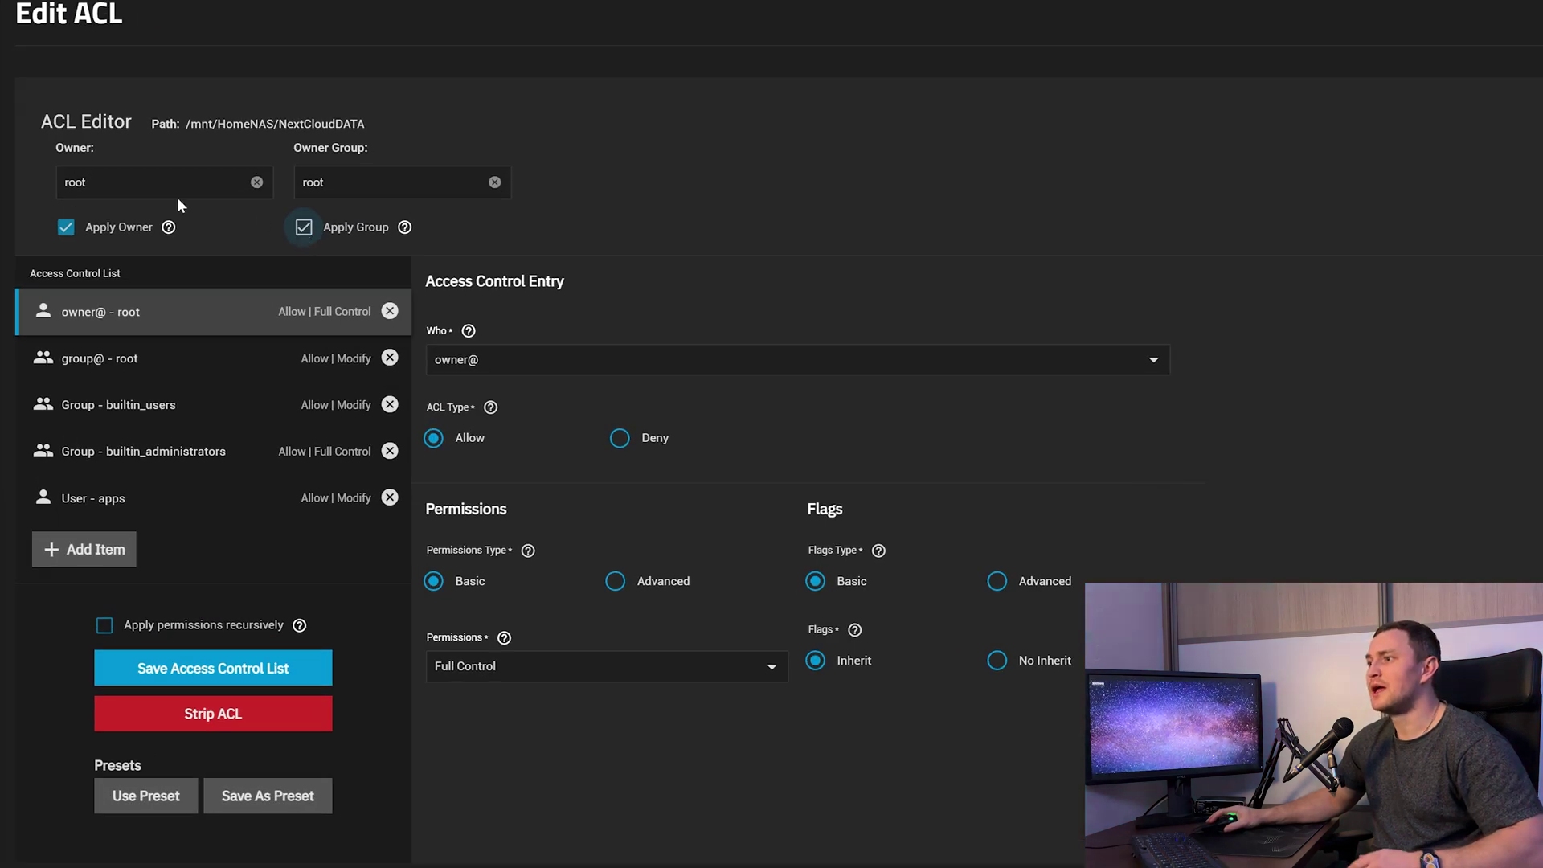
left_click(178, 185)
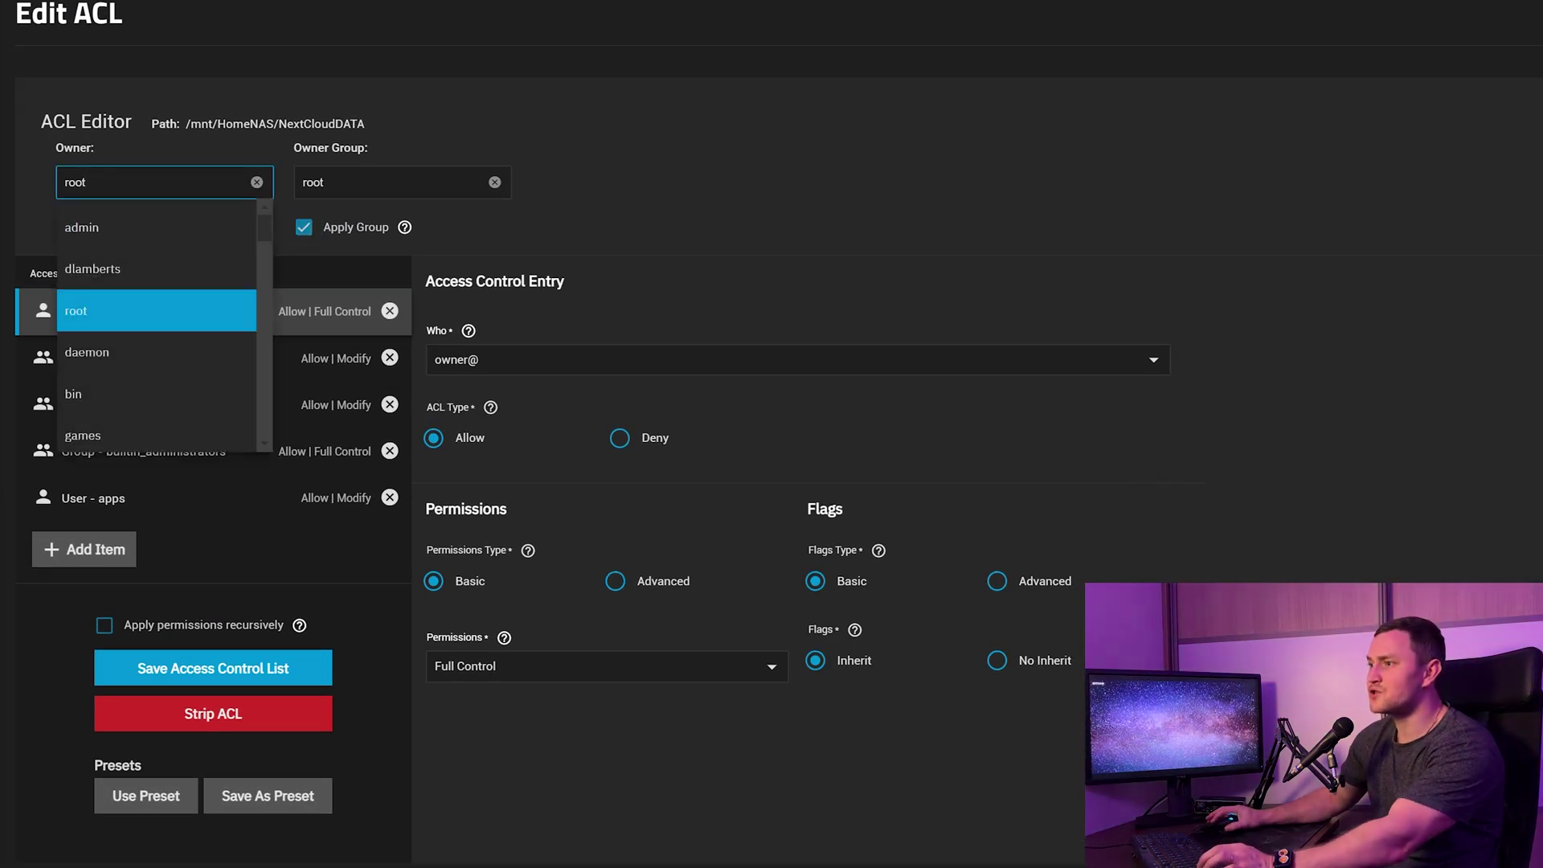
key("ctrl+a")
type("www")
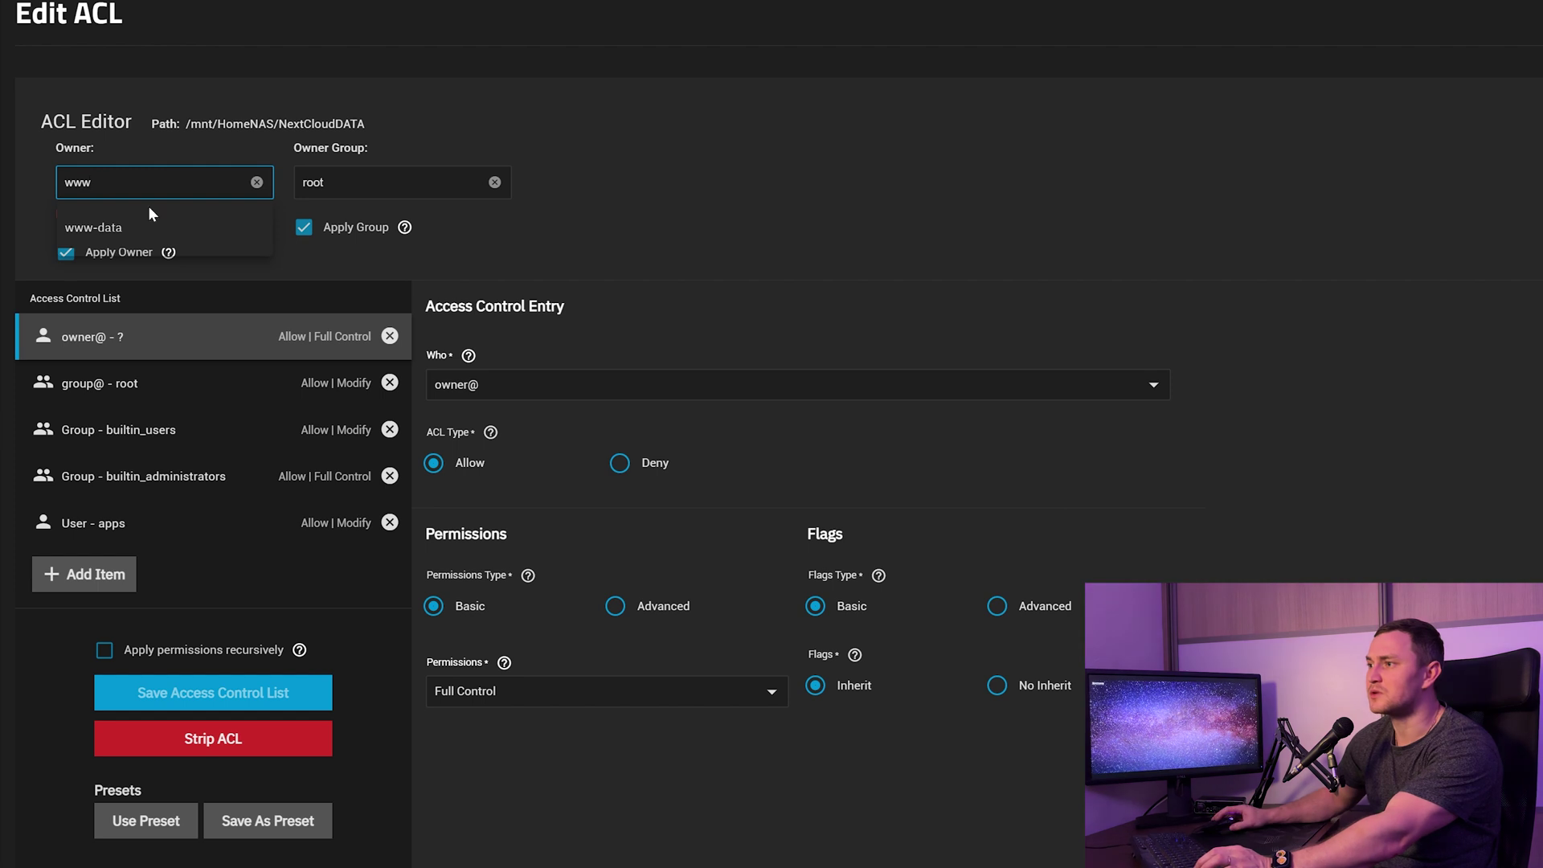
left_click(246, 228)
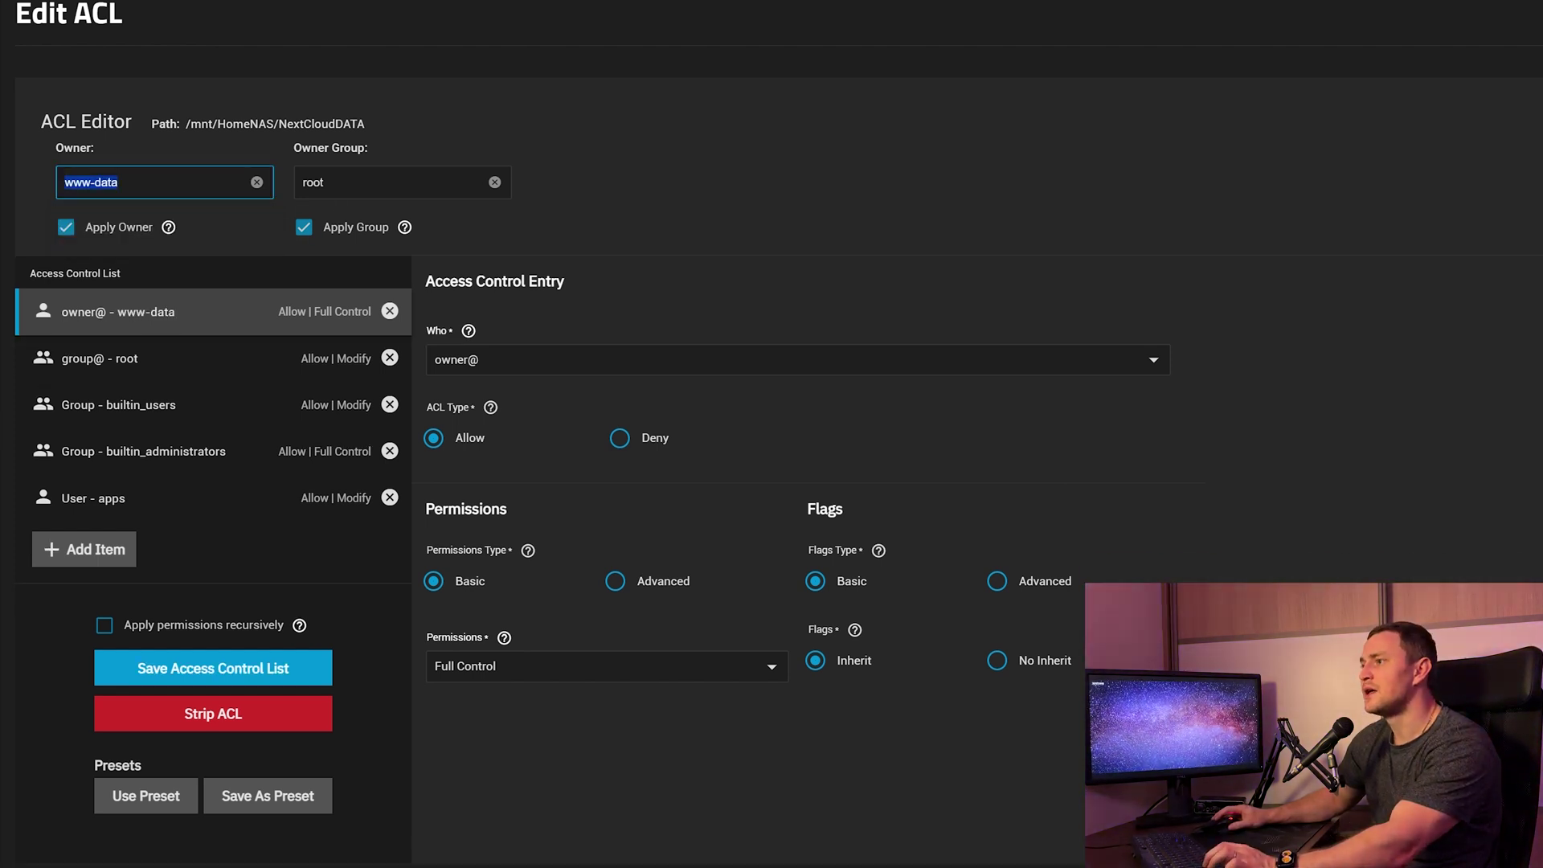
left_click(337, 185)
type("www-data")
left_click(766, 211)
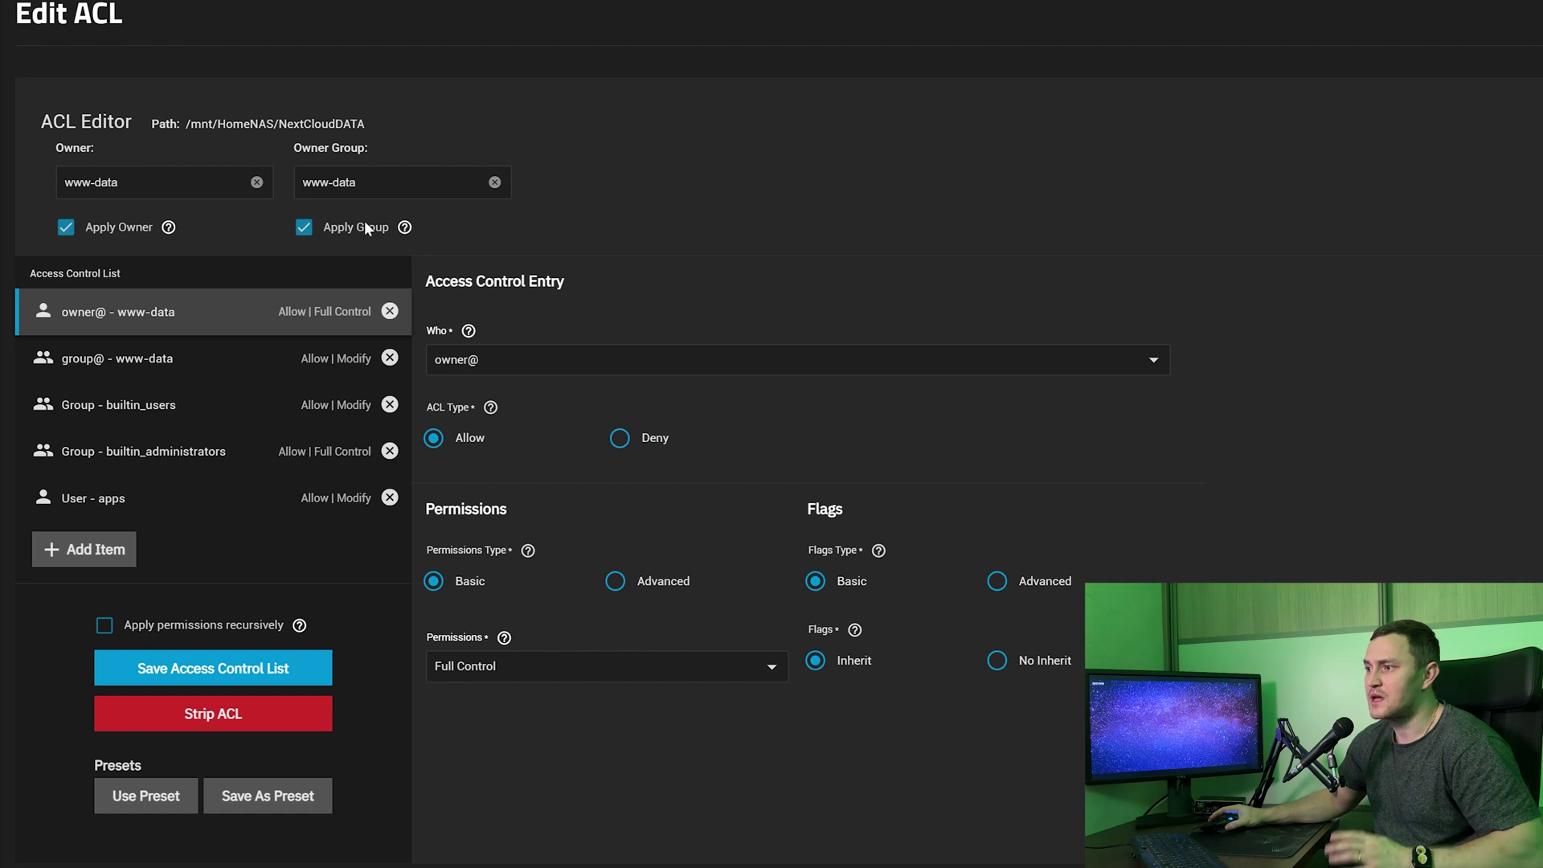
Apply the permissions recursively, confirm the warning, and save the access control list.
left_click(105, 625)
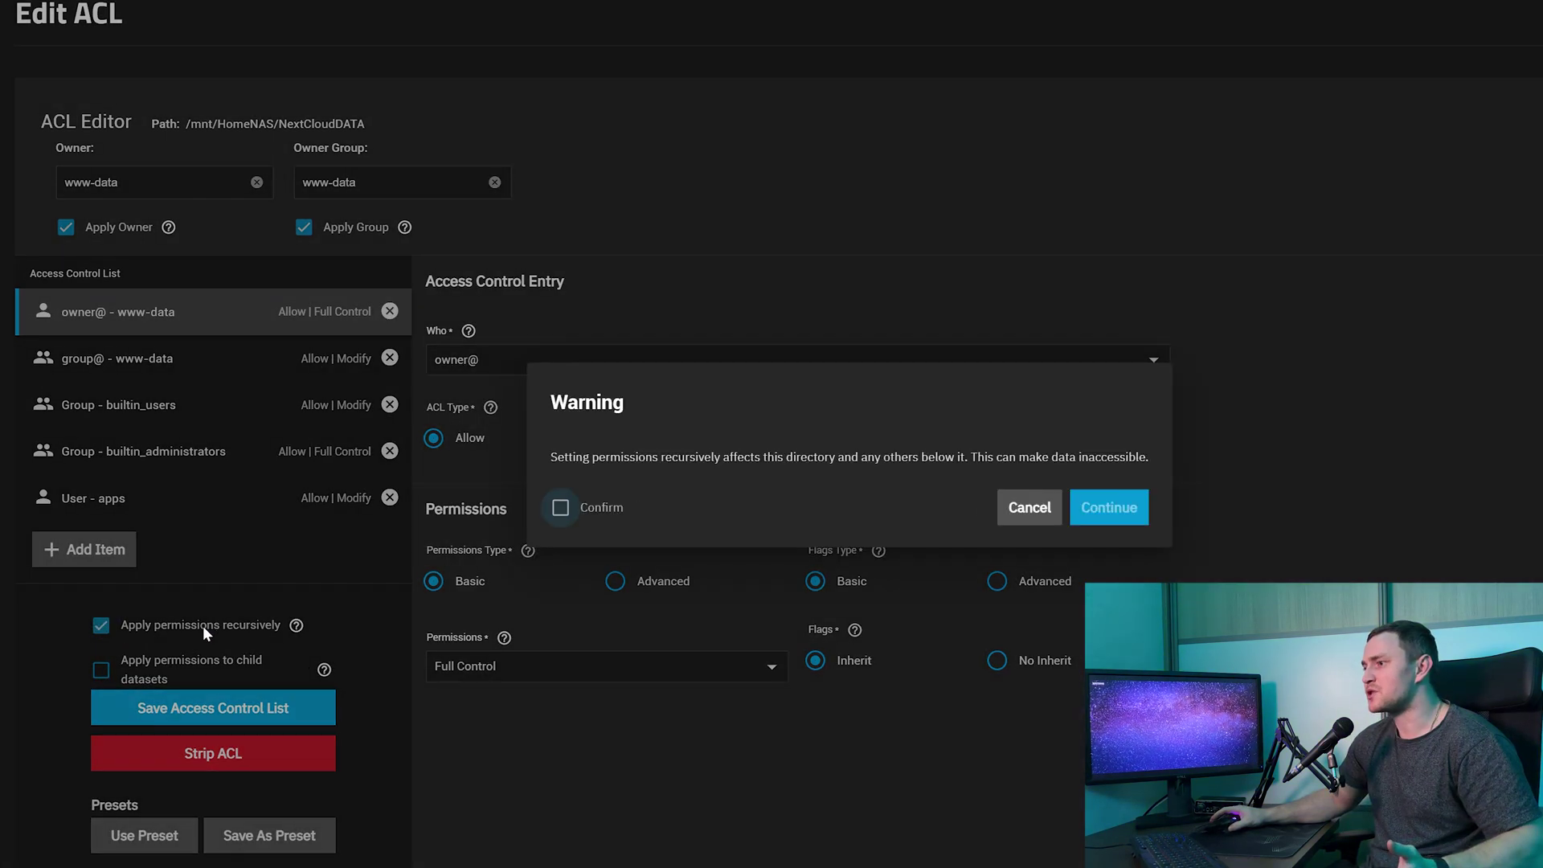
left_click(1112, 508)
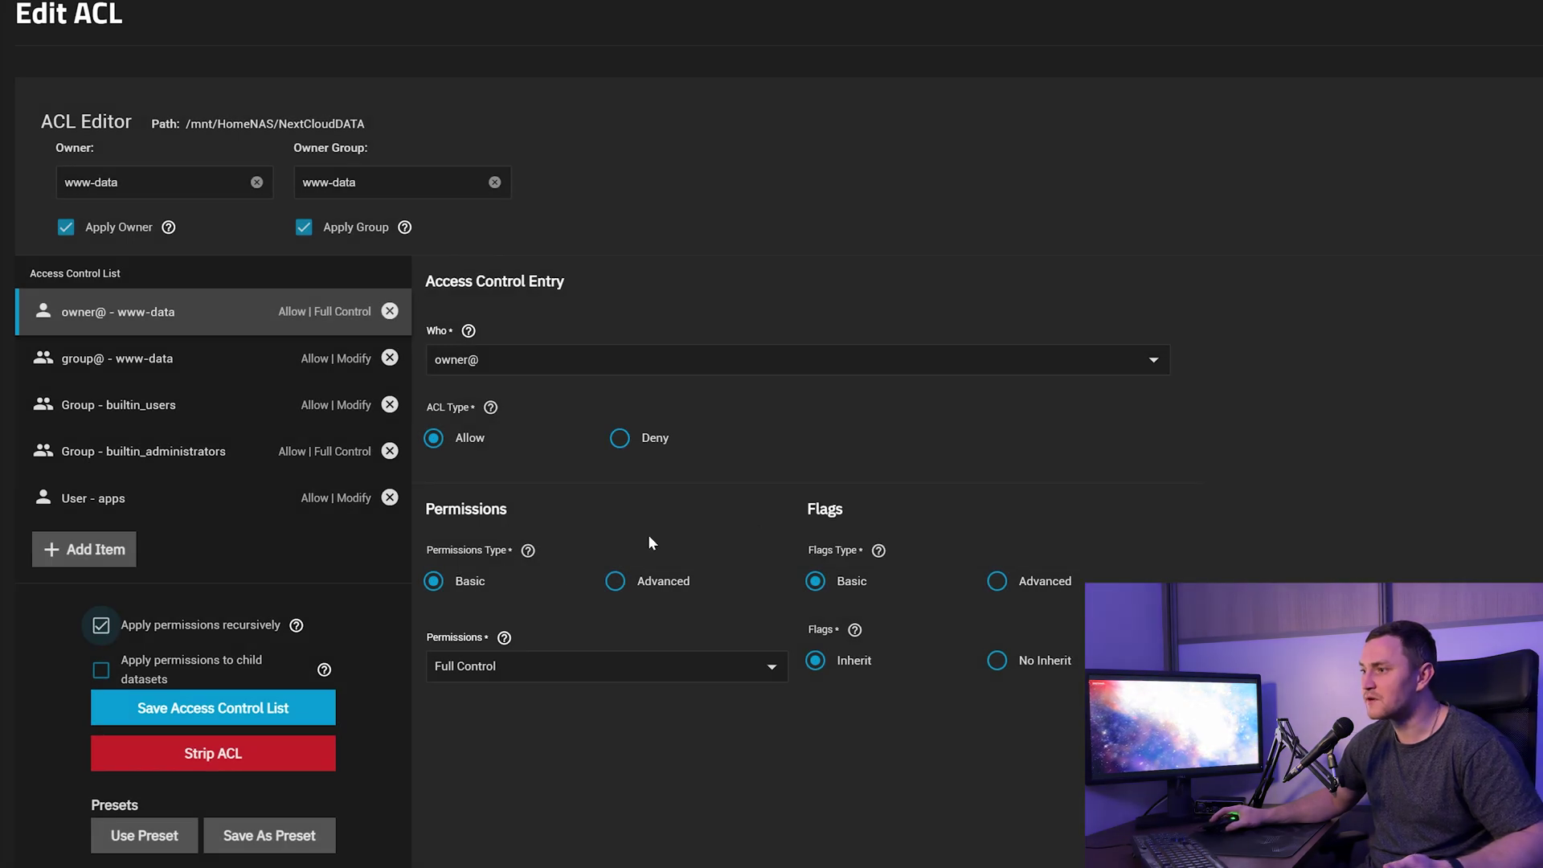
left_click(231, 722)
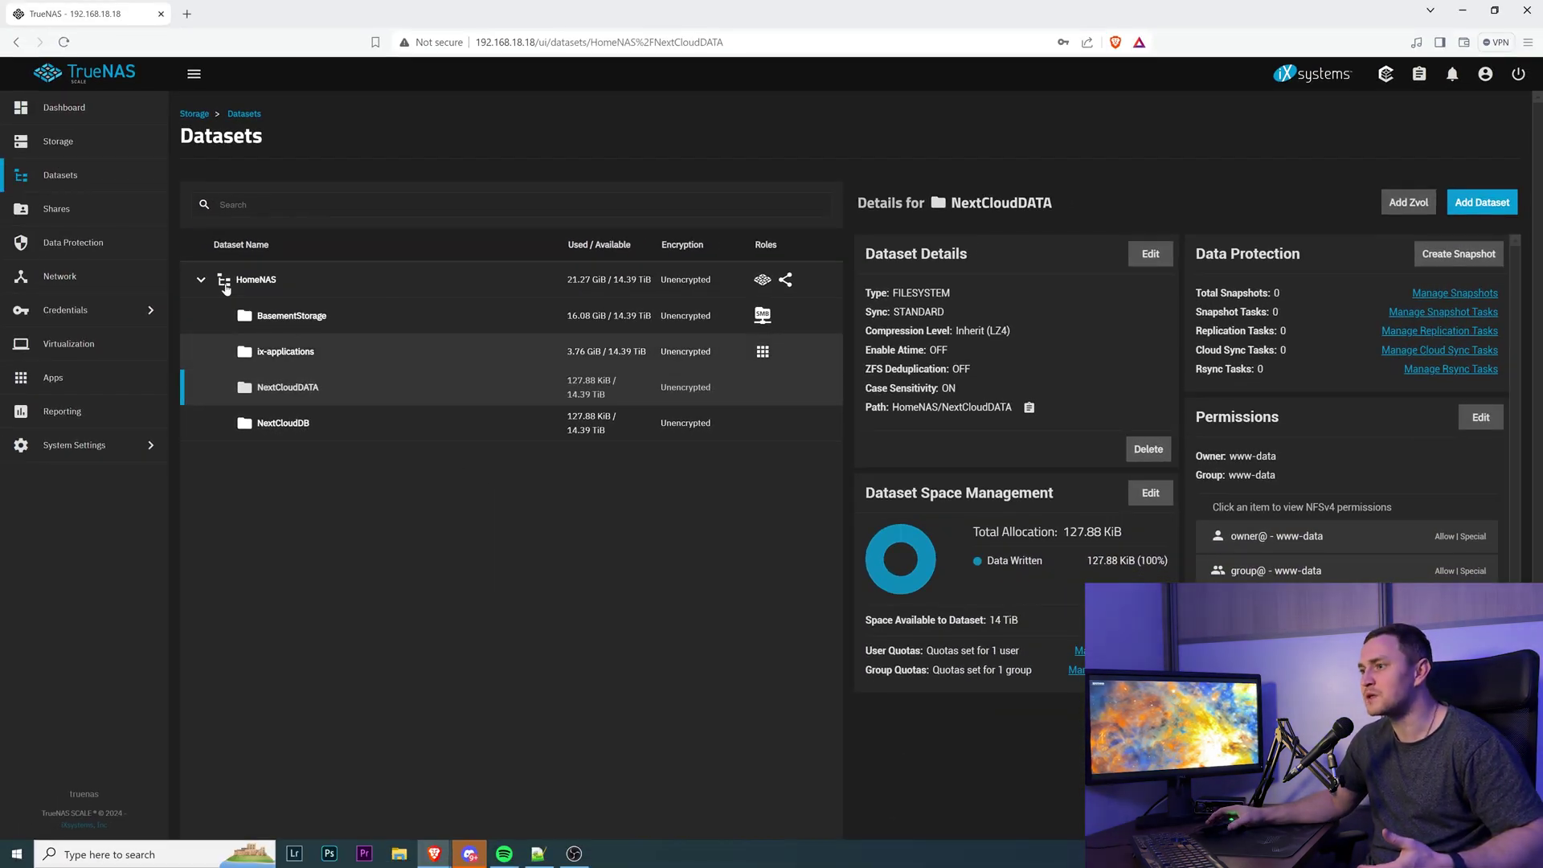
left_click(104, 380)
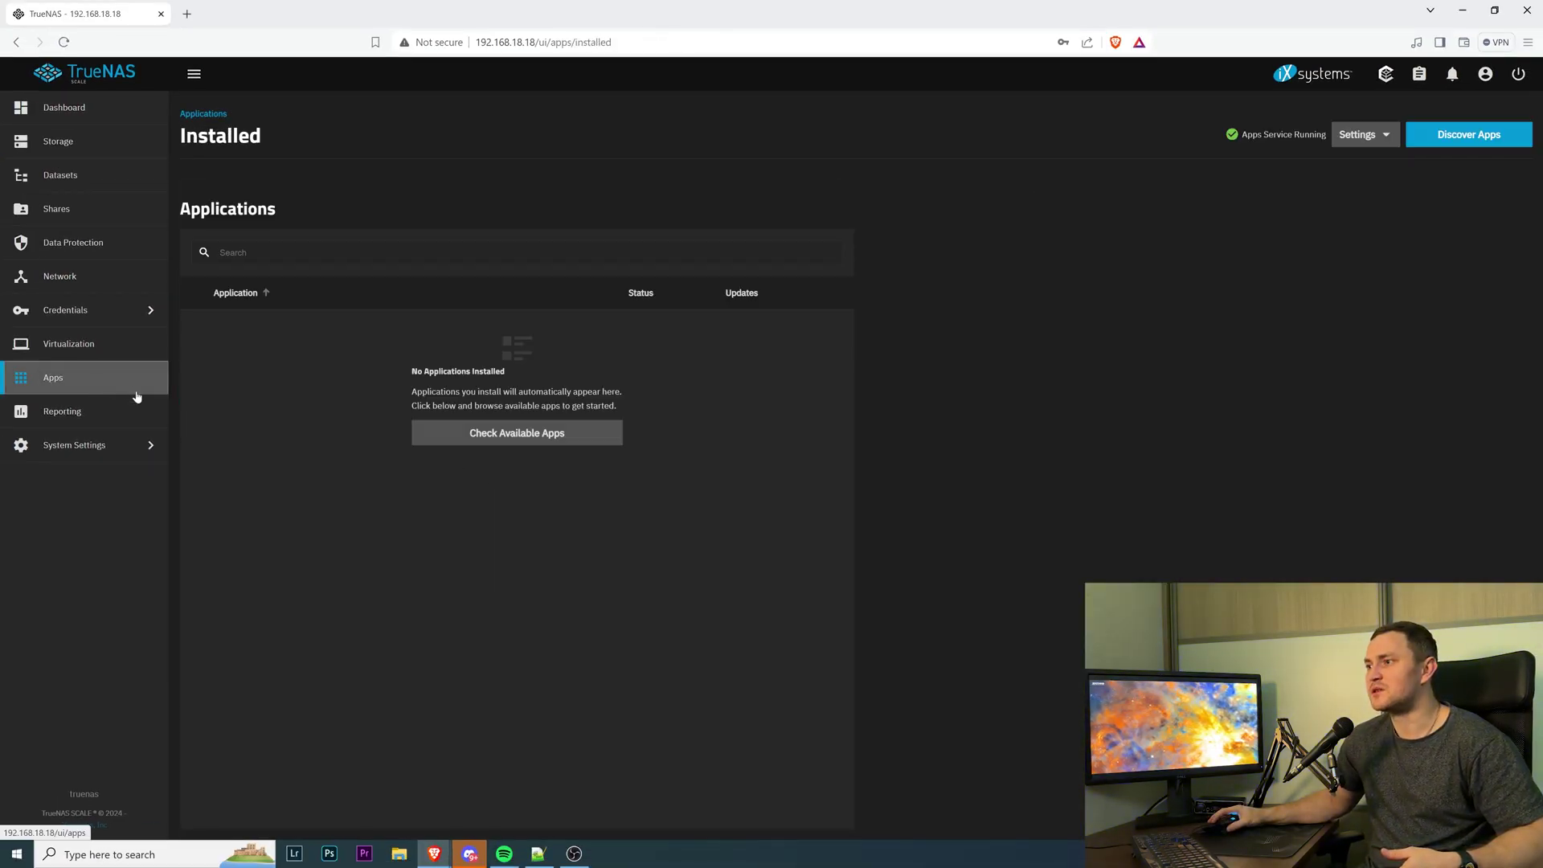
Search Discover Apps for nextcloud and open the Nextcloud install form.
left_click(1469, 134)
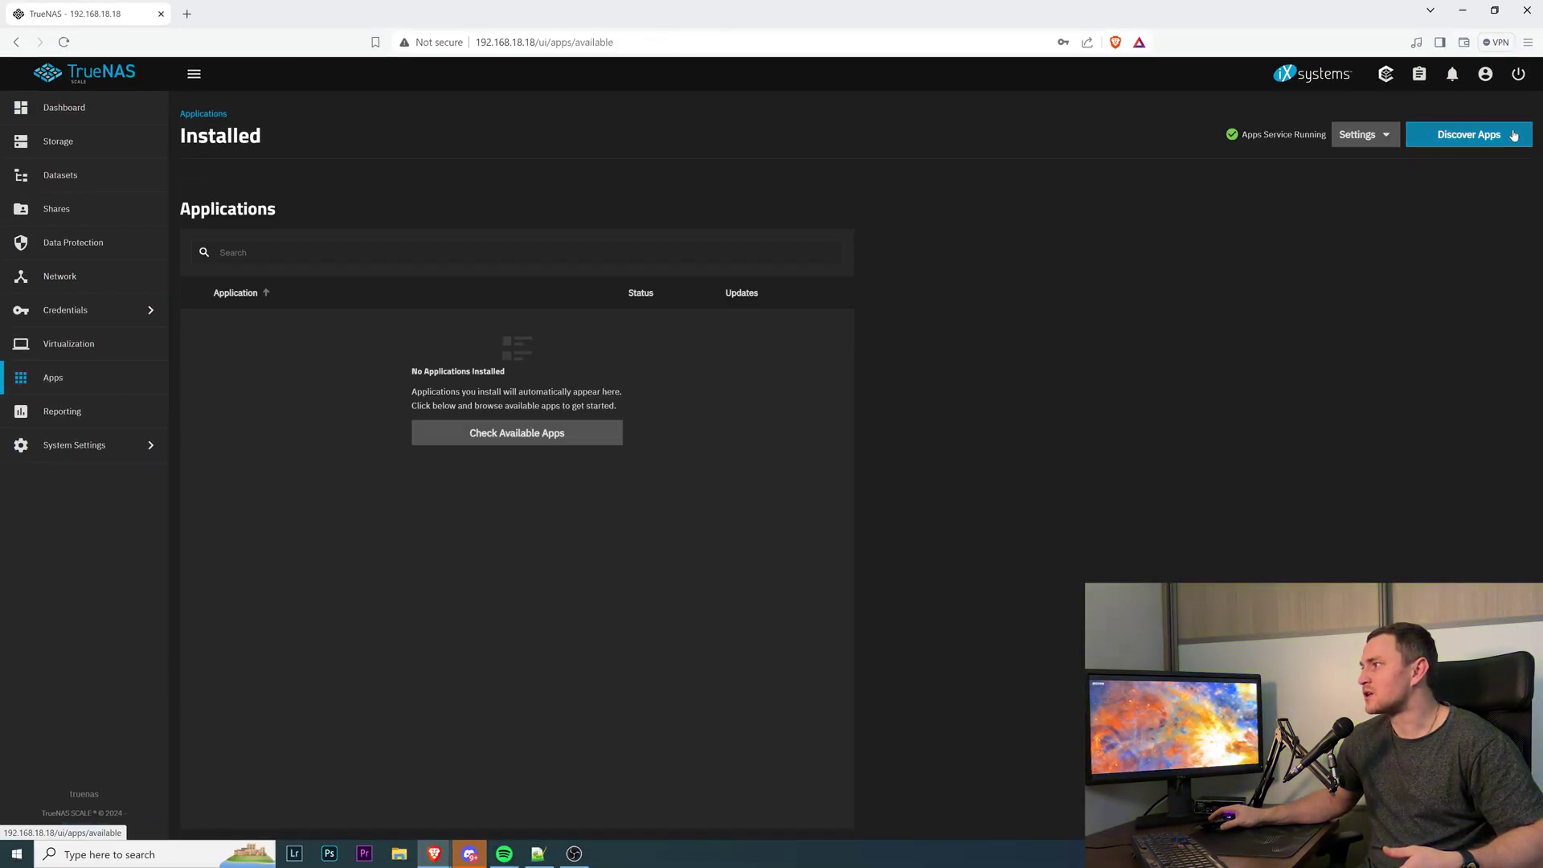
left_click(207, 206)
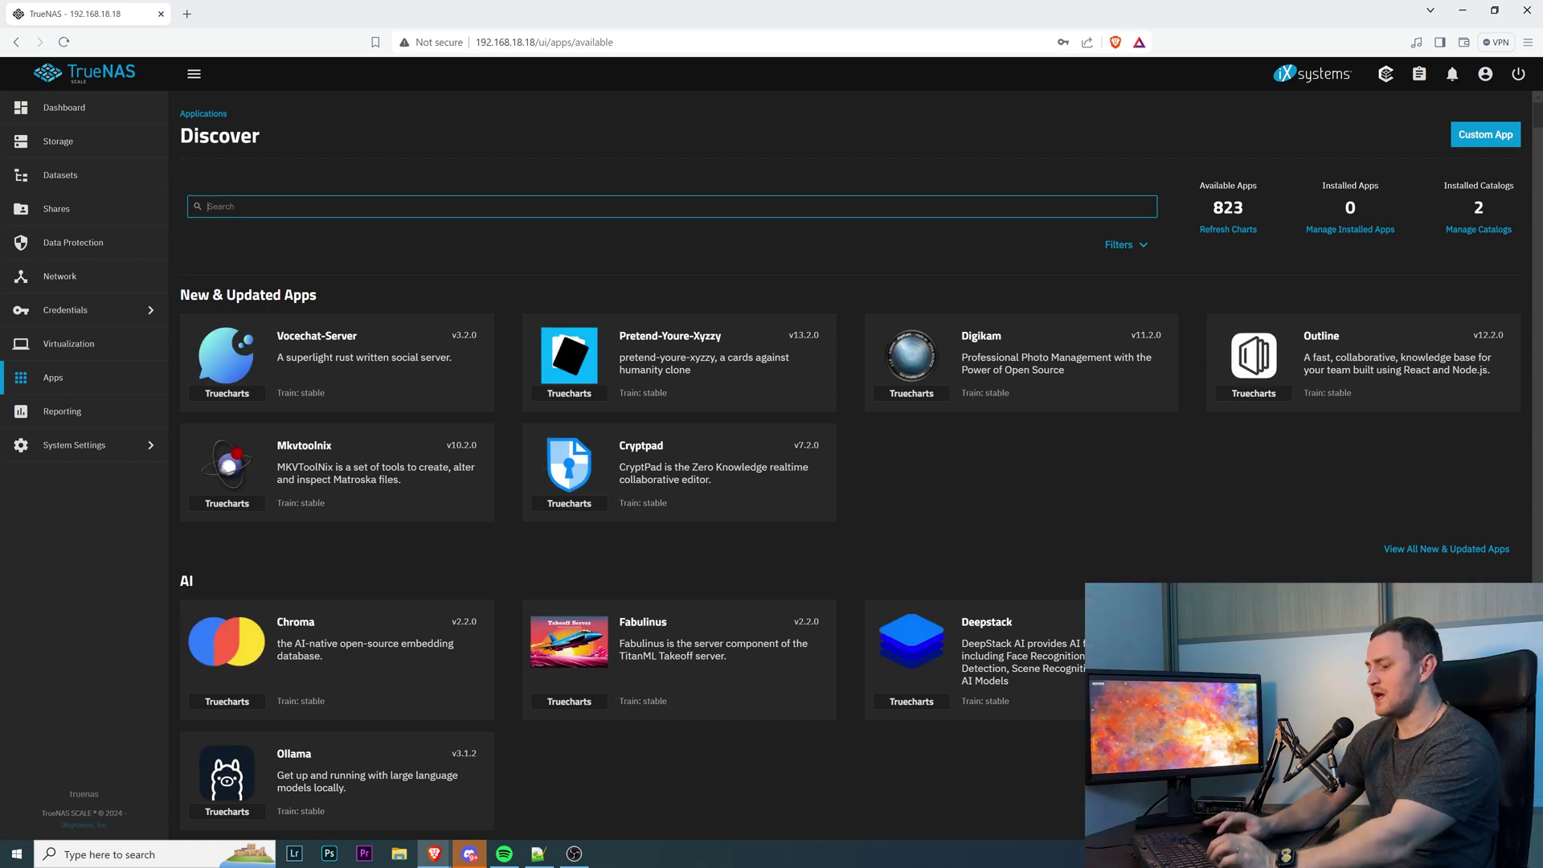
type("nextclou")
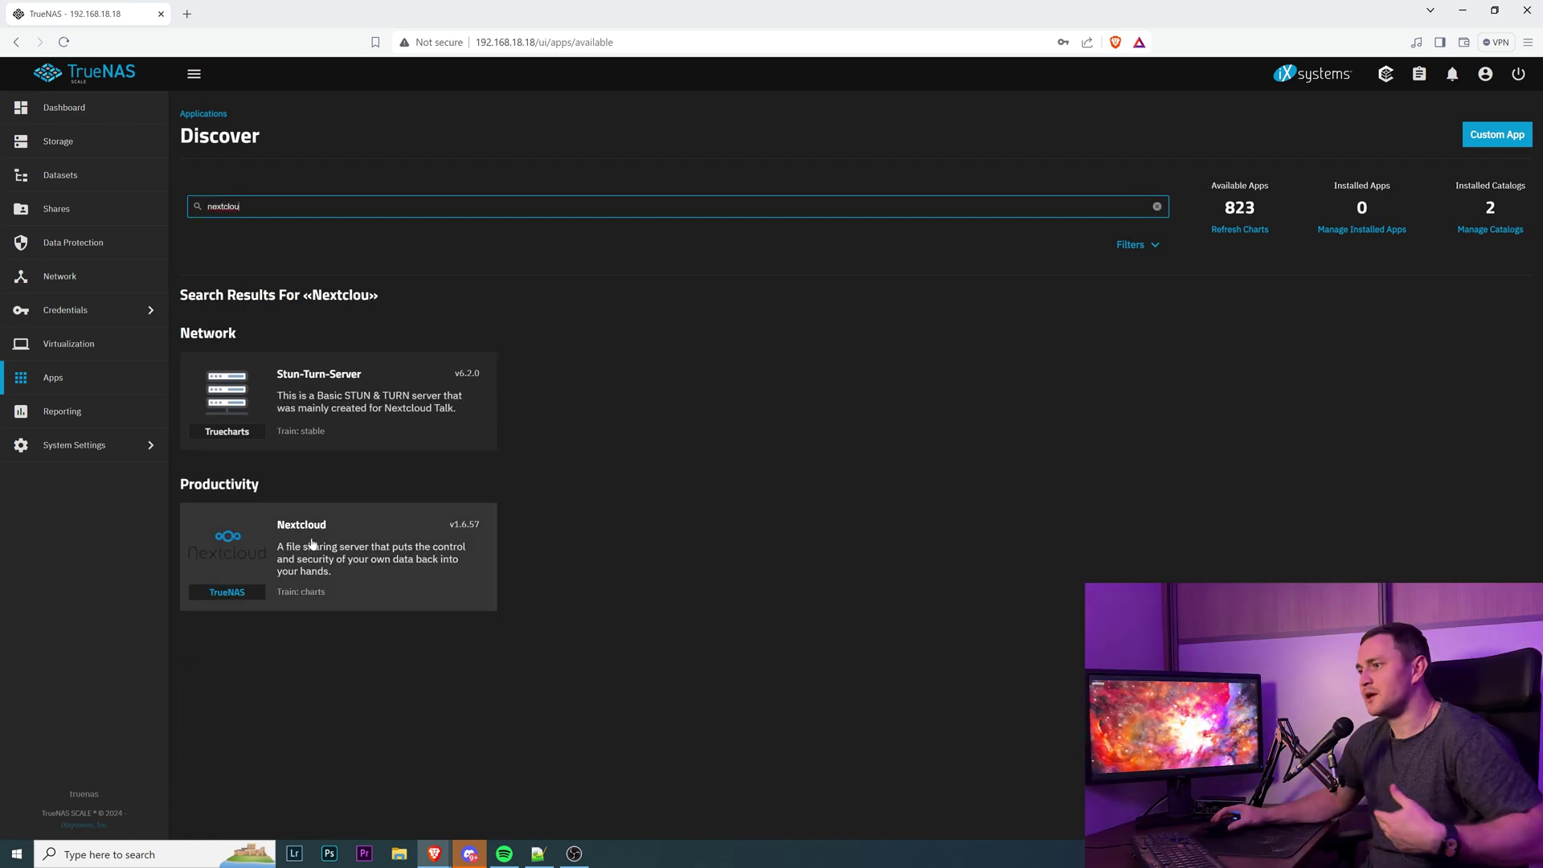
left_click(311, 543)
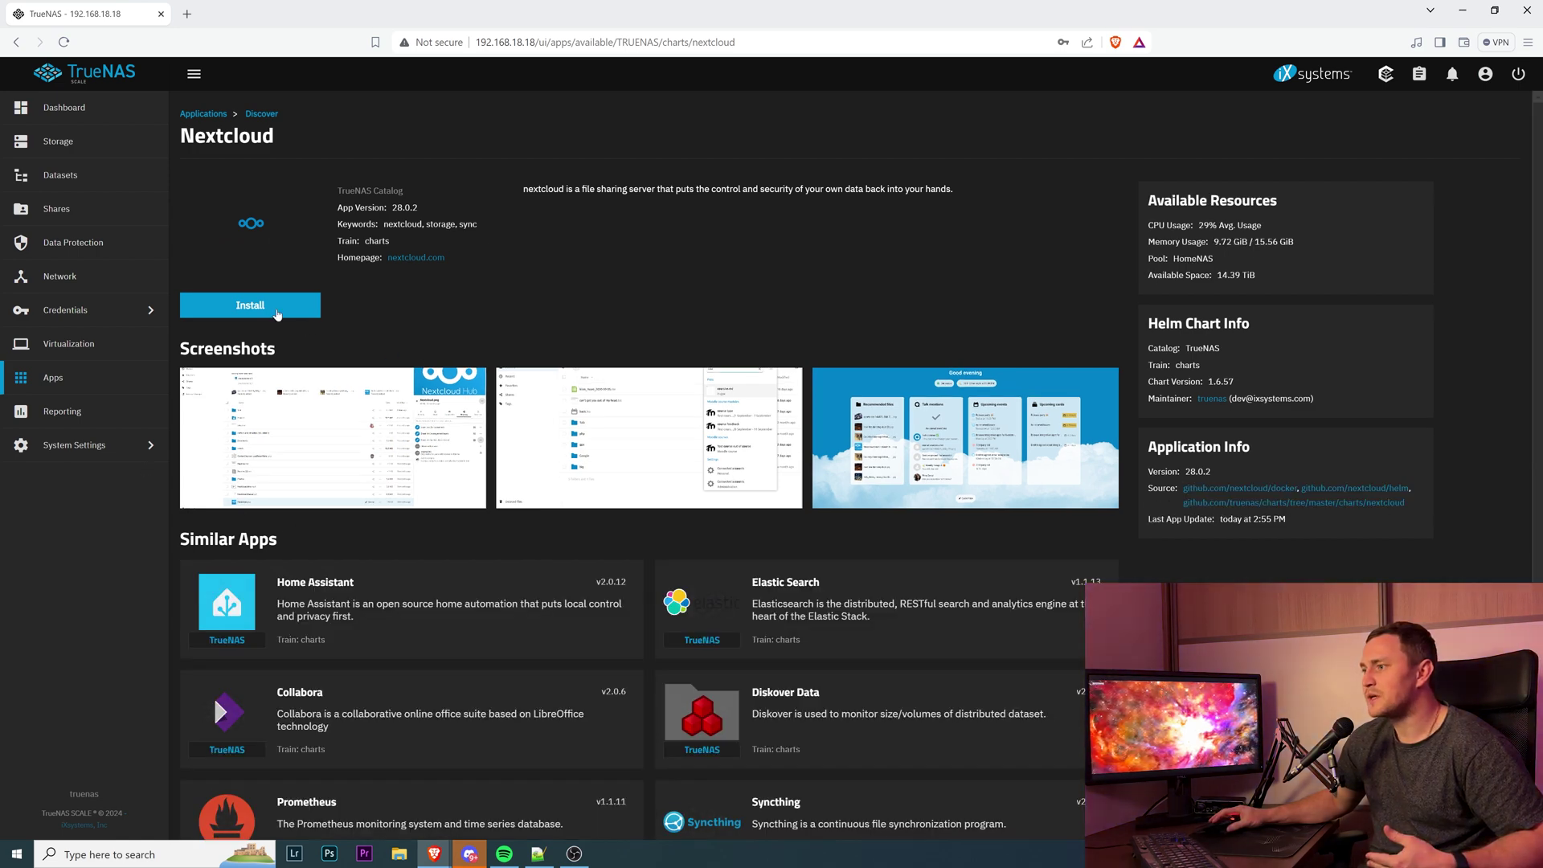
left_click(267, 310)
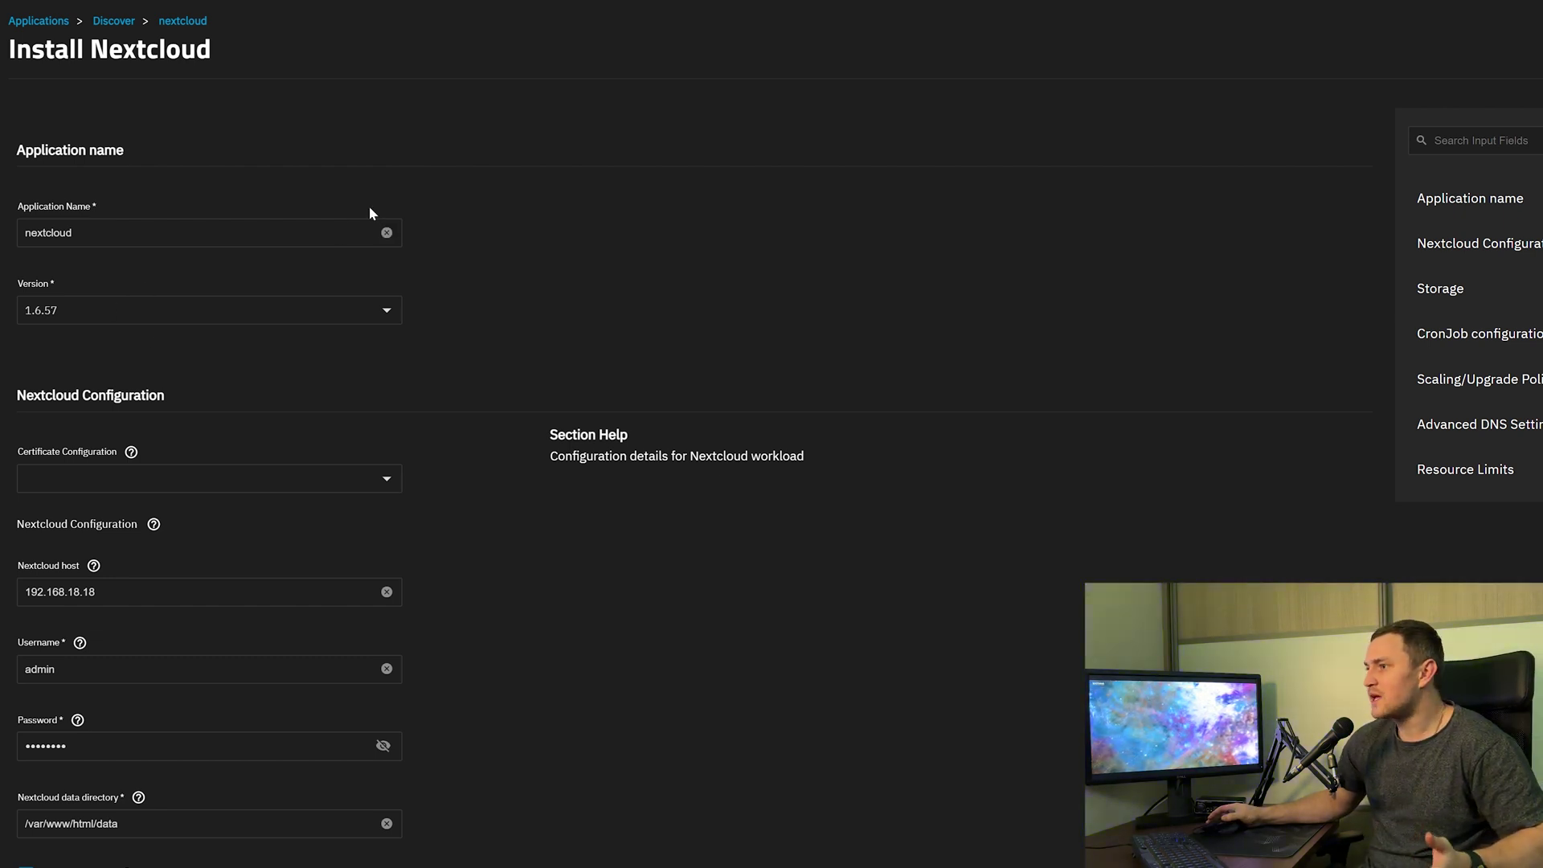
Select the truenas_default certificate for Nextcloud.
scroll(454, 205, "down", 1)
scroll(488, 211, "down", 1)
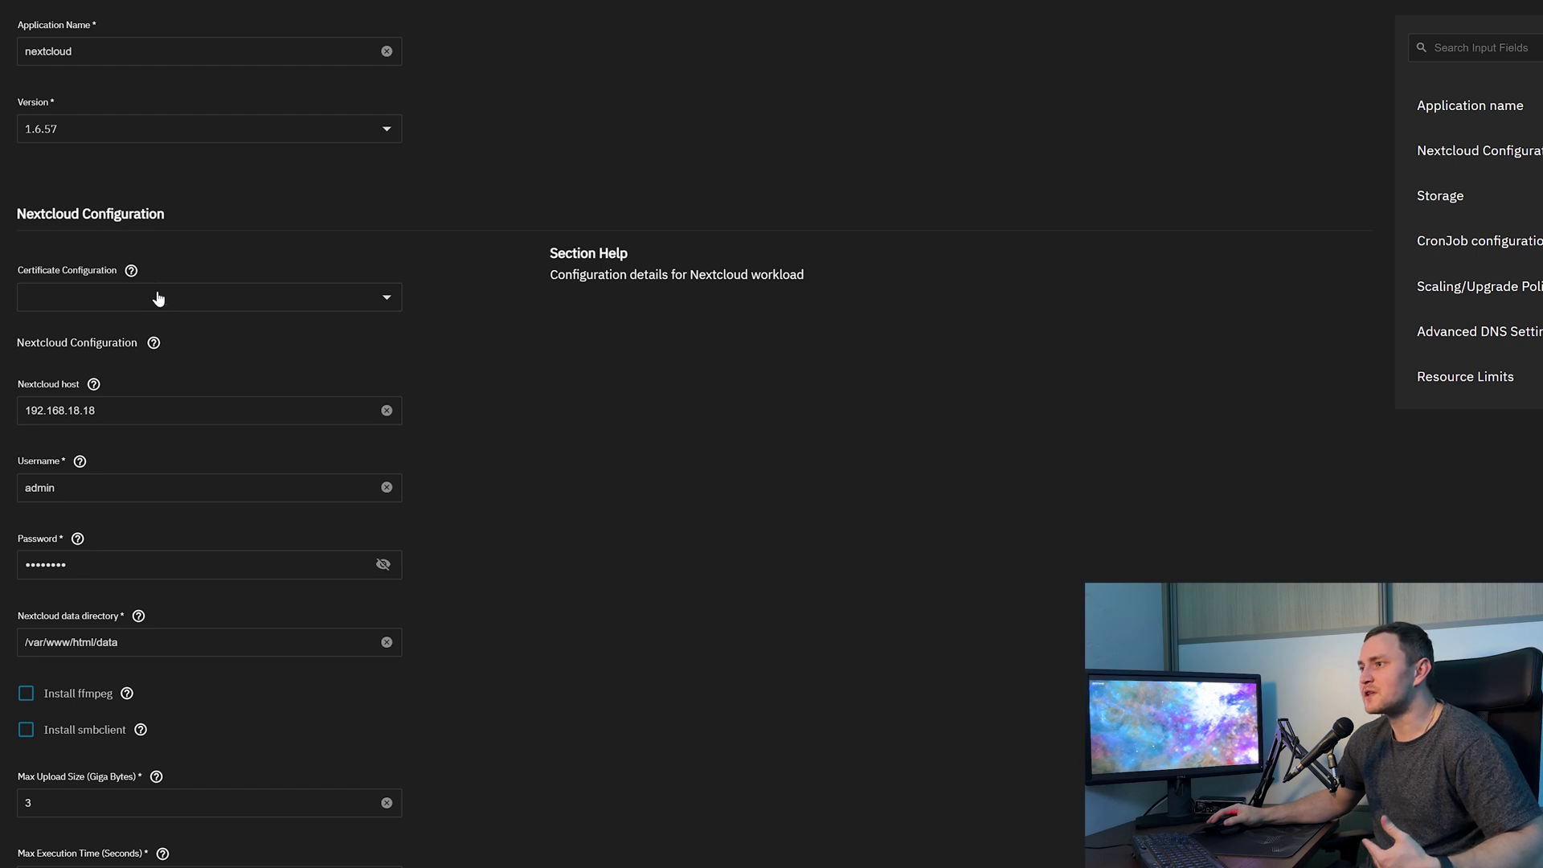
left_click(143, 299)
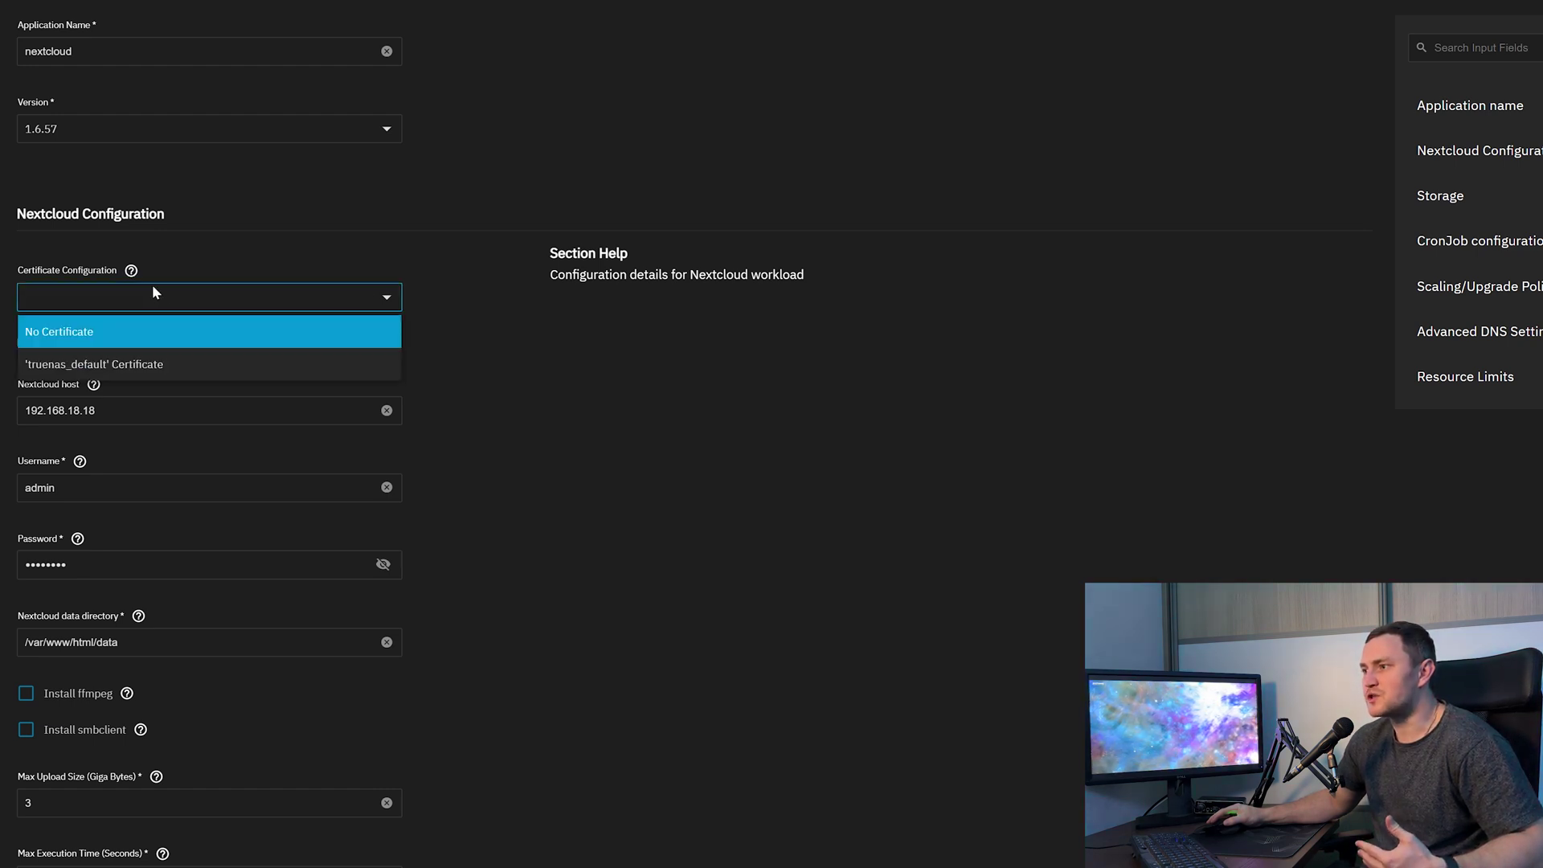
left_click(131, 362)
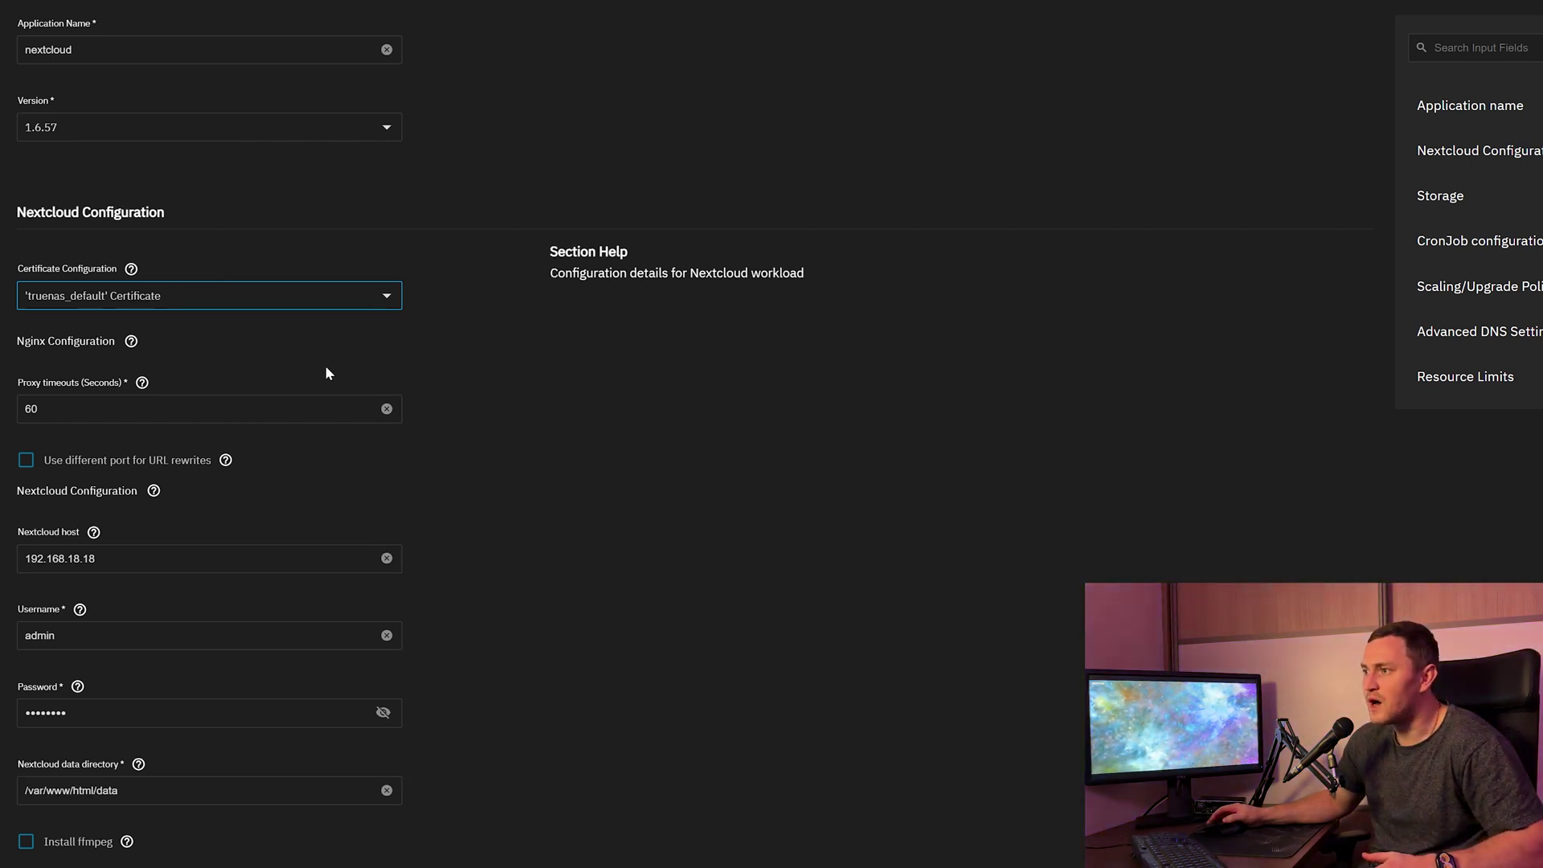
Replace the admin user's password with a new one.
scroll(325, 372, "down", 2)
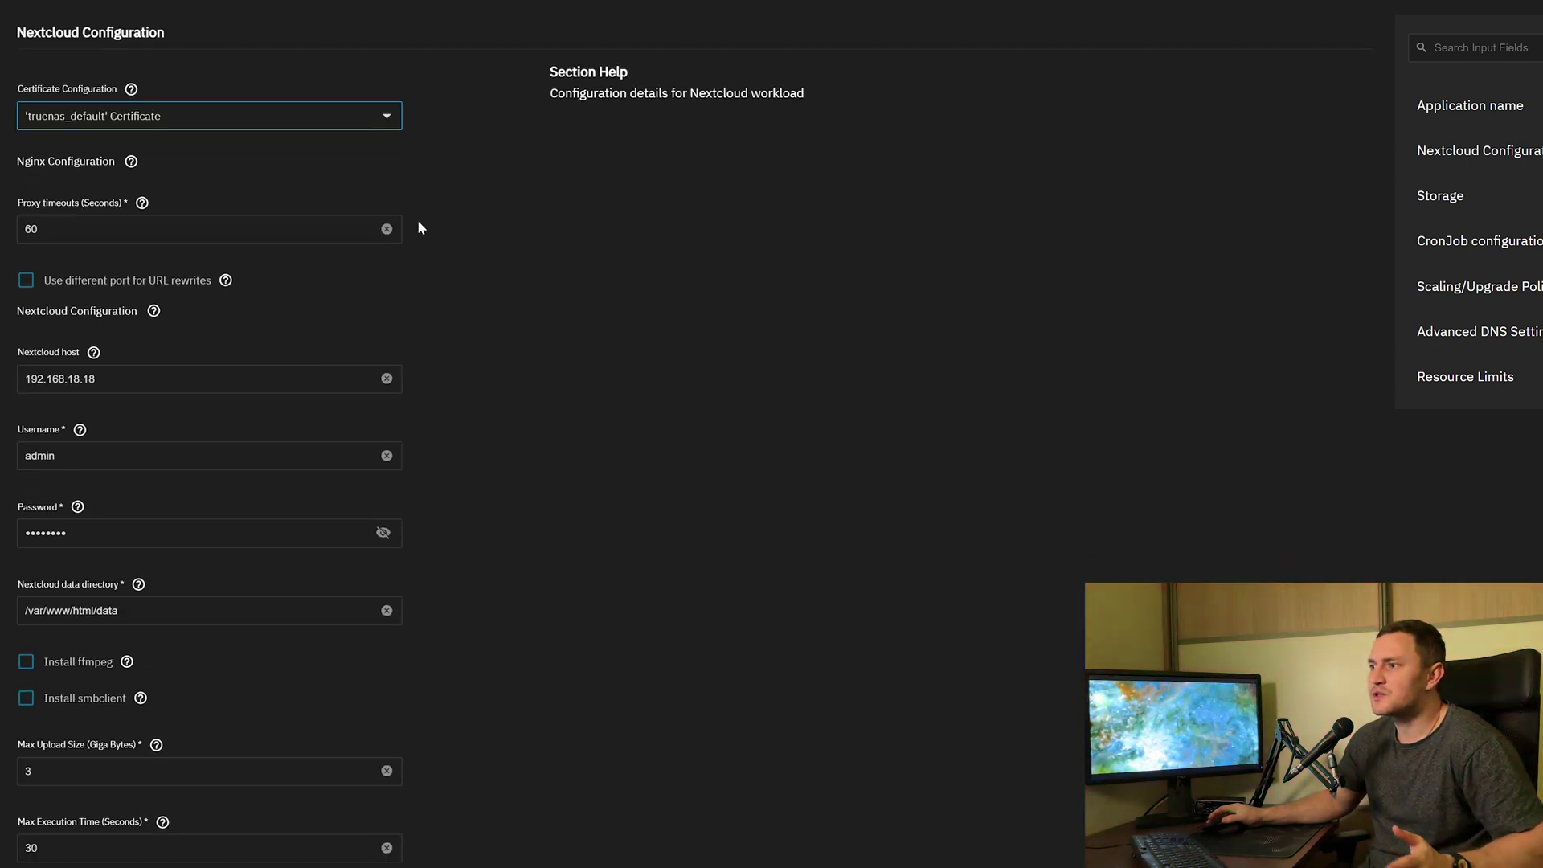
scroll(455, 364, "down", 1)
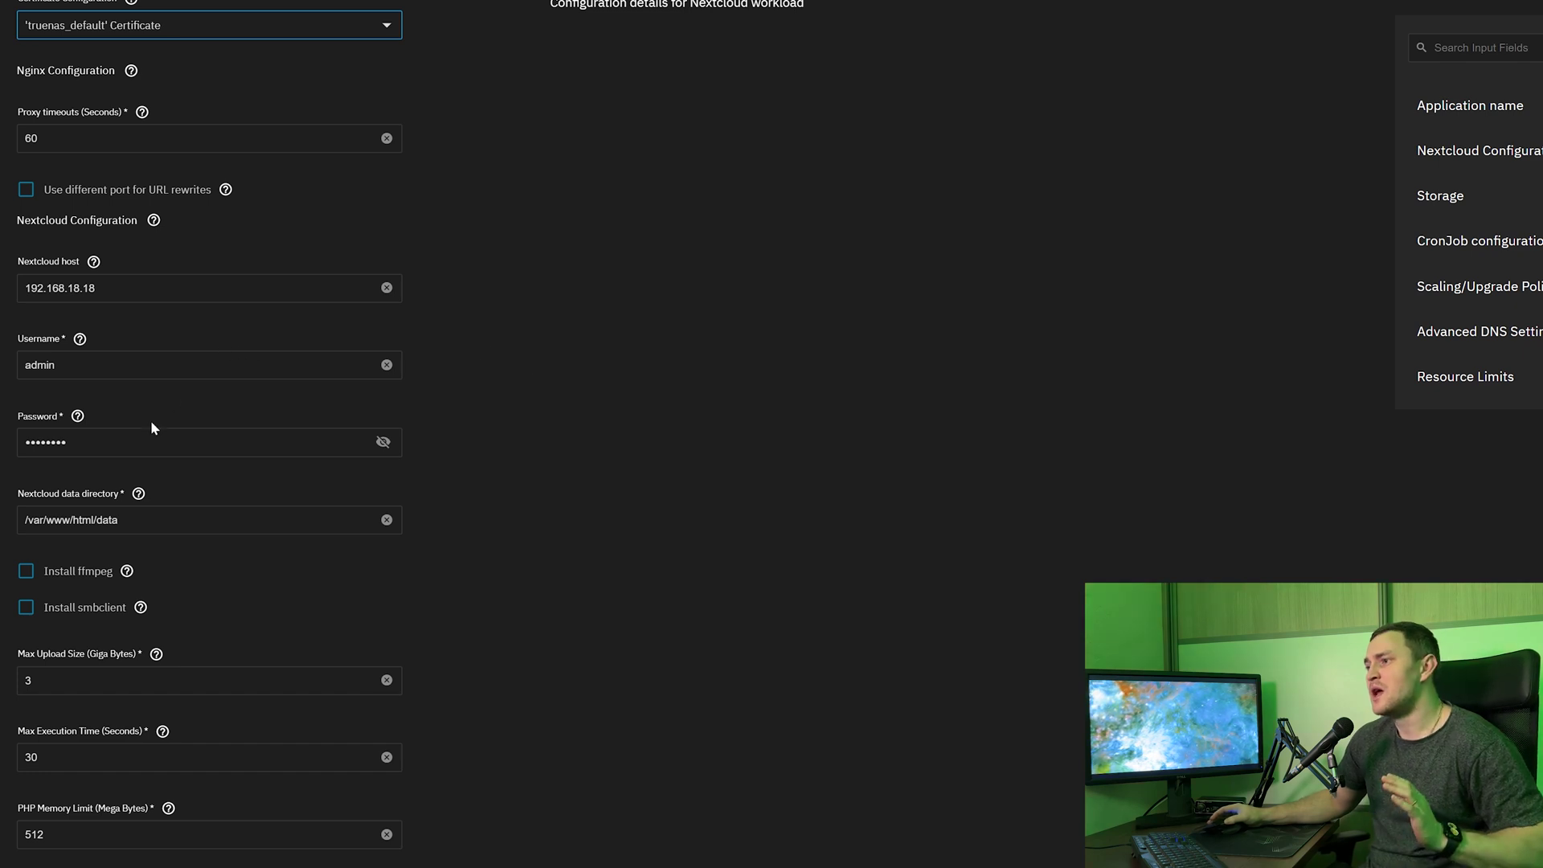
left_click(201, 442)
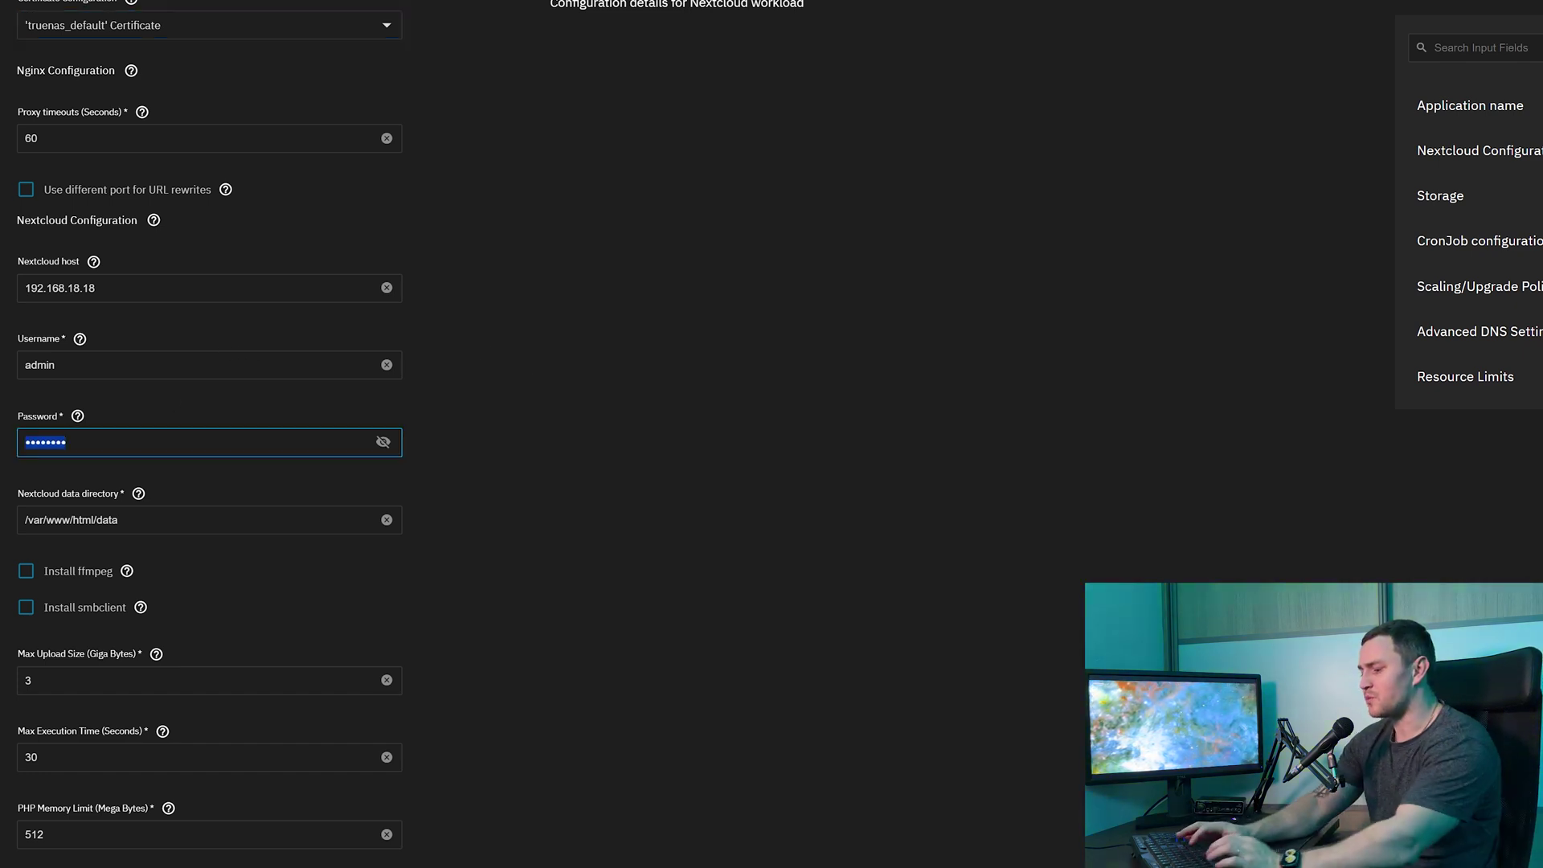
type("••••••••••••••")
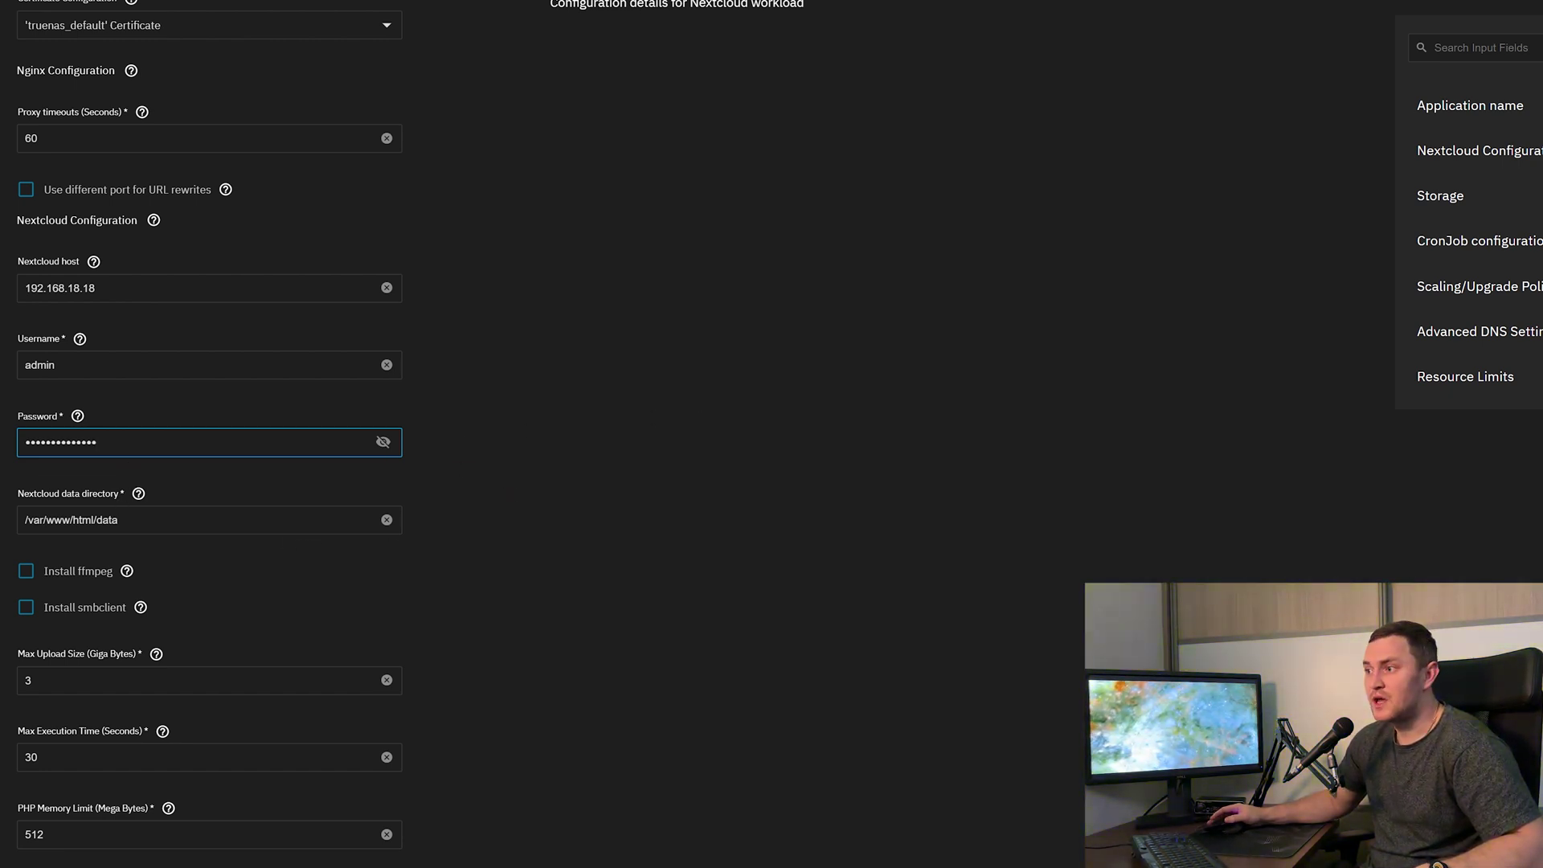
Enable Install ffmpeg and Install smbclient.
left_click(23, 576)
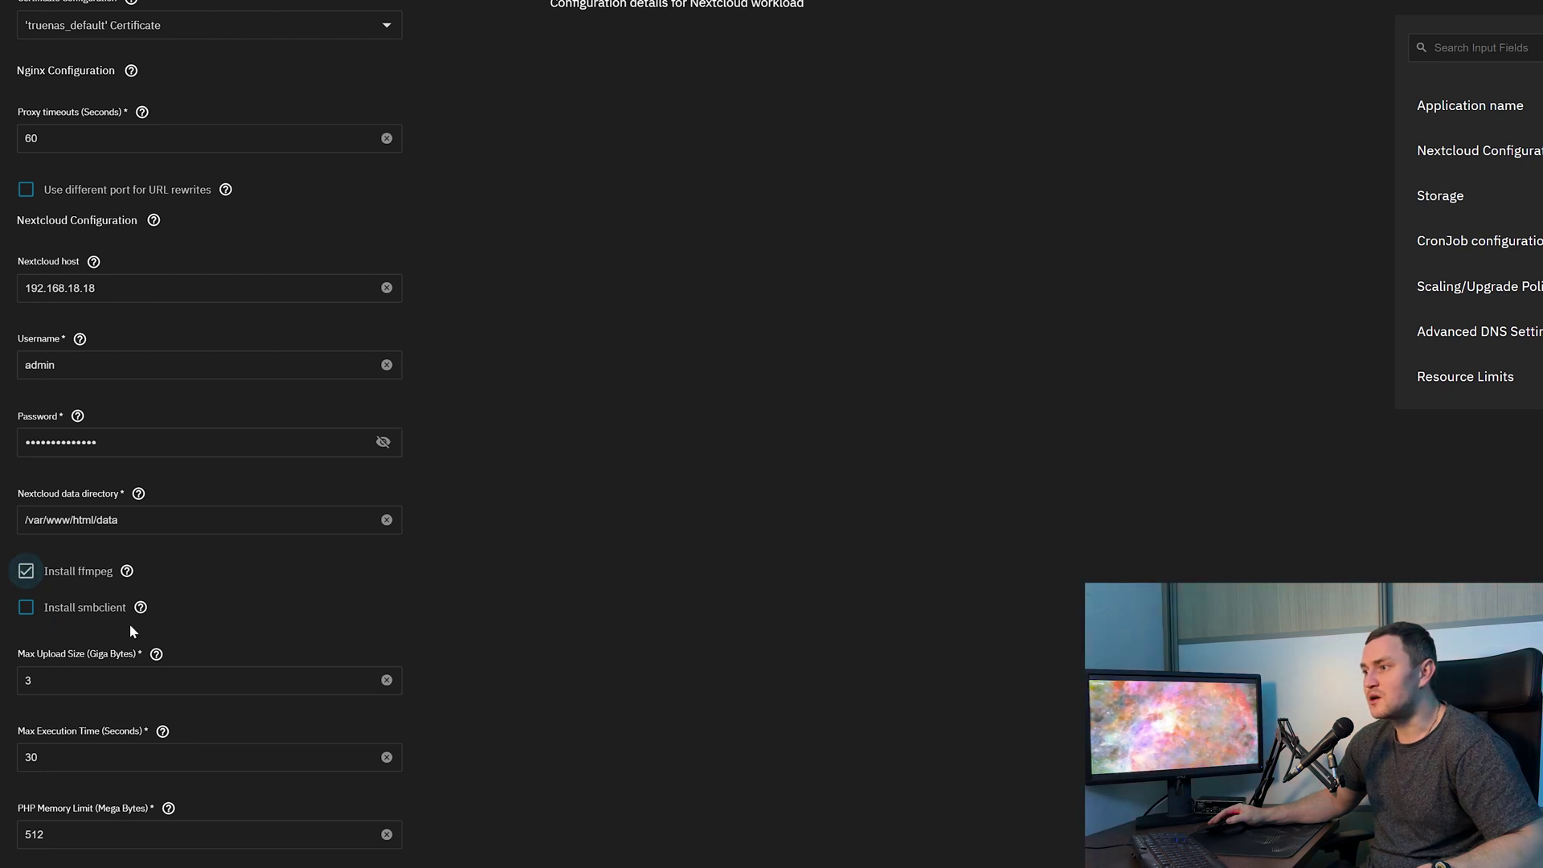
left_click(23, 612)
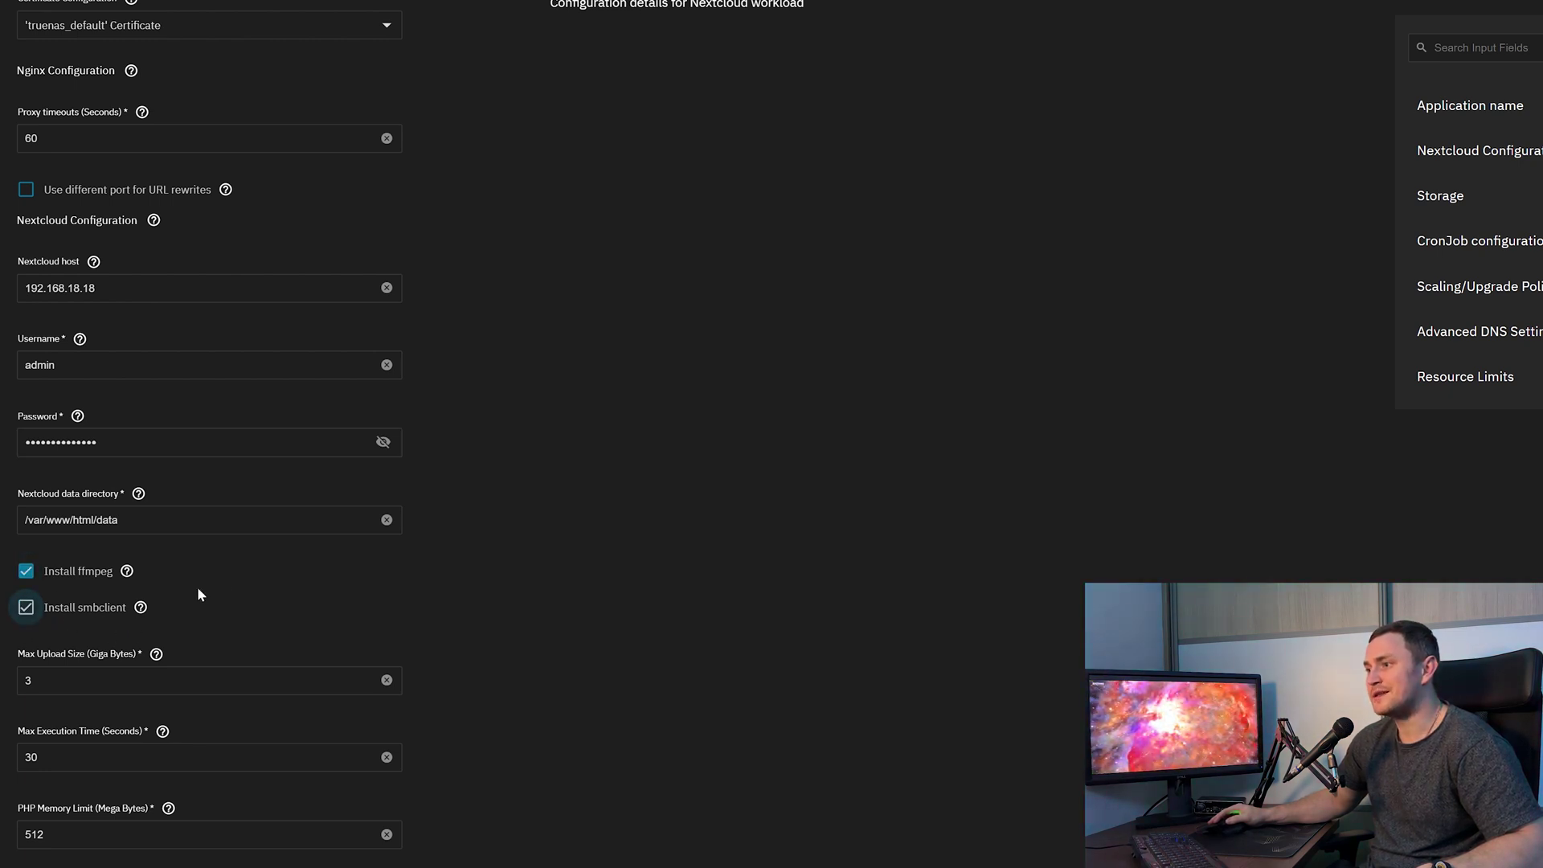
scroll(632, 521, "down", 4)
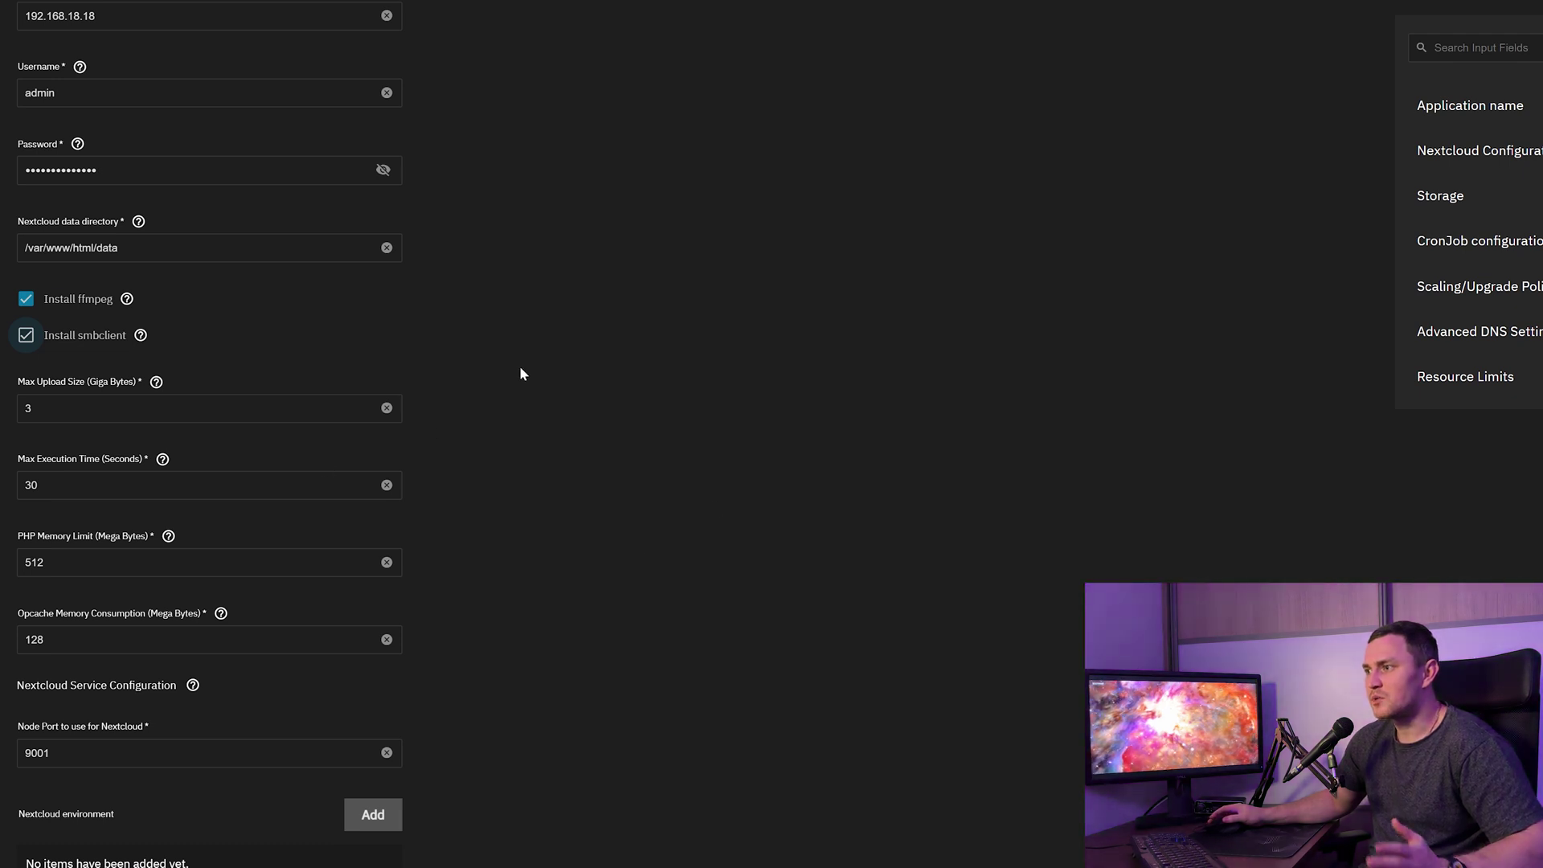
scroll(518, 410, "down", 1)
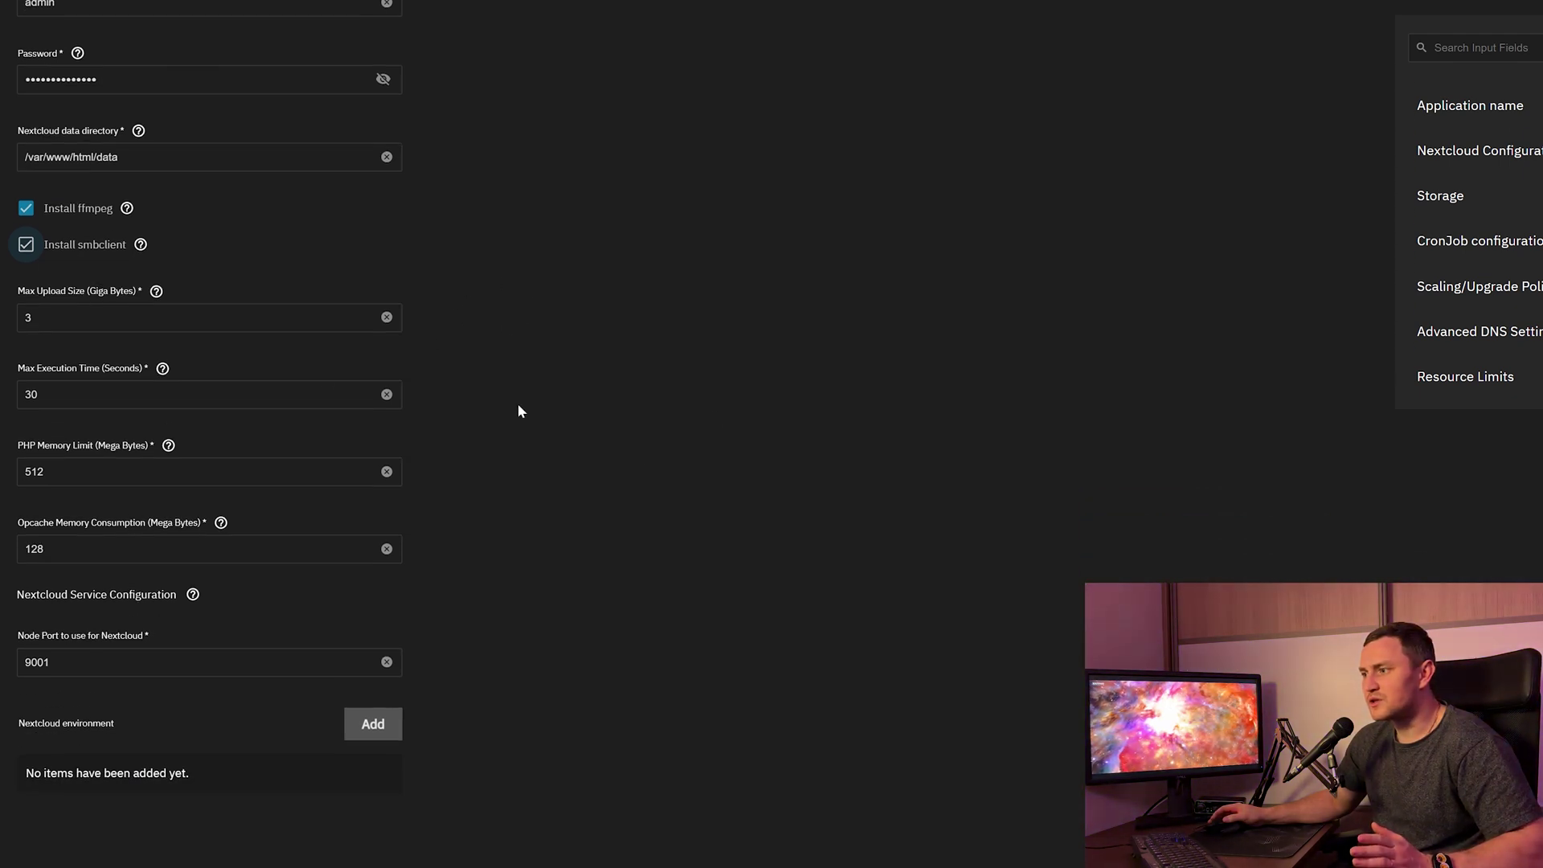
scroll(523, 409, "down", 2)
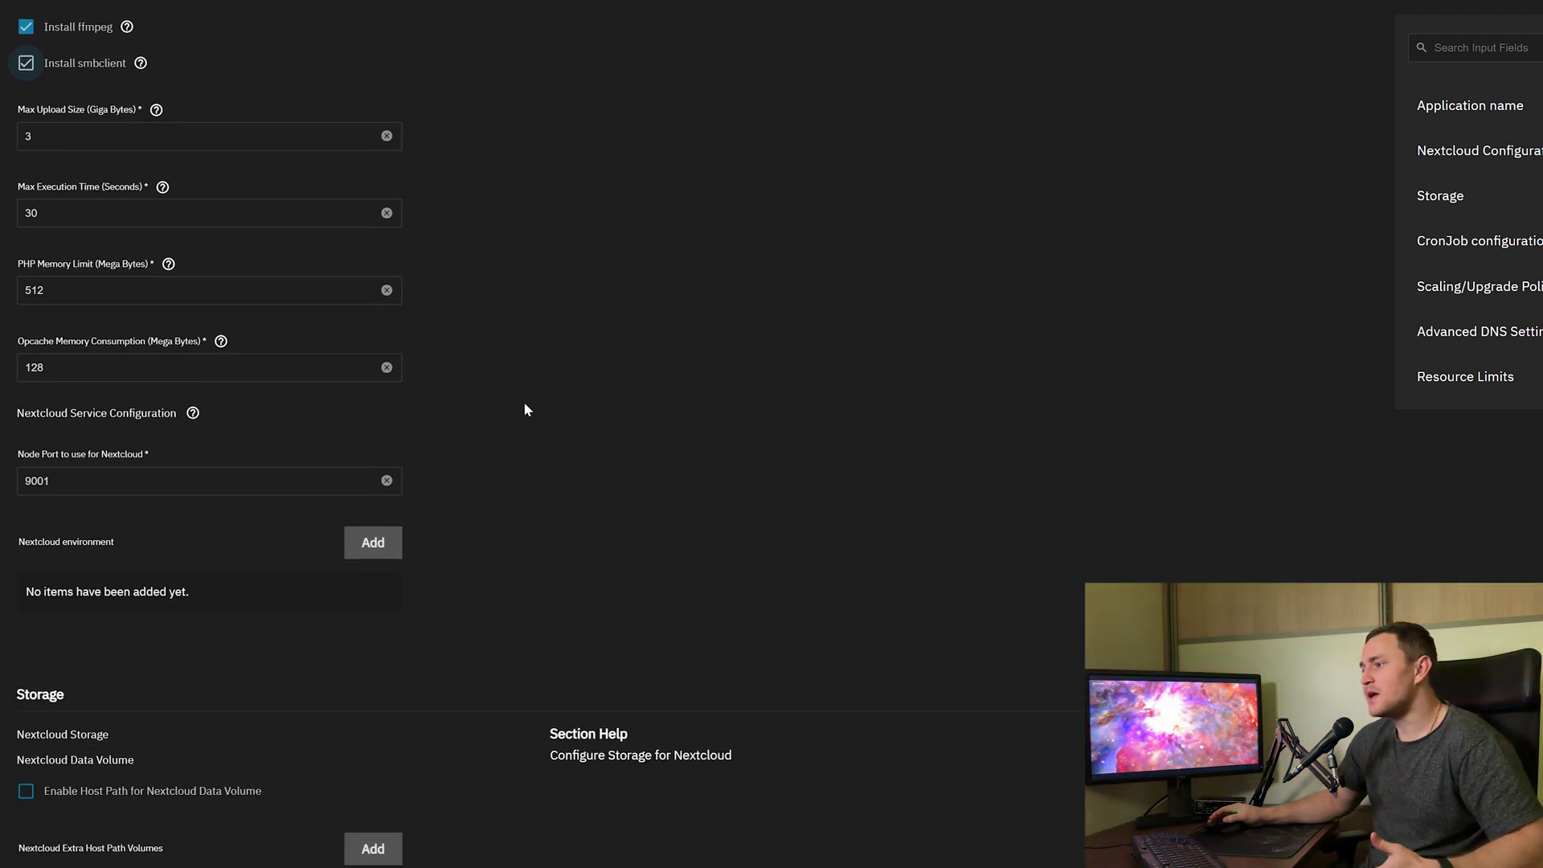
scroll(424, 496, "down", 8)
Enable a host path for the Nextcloud data volume and choose /mnt/HomeNAS/NextCloudDATA.
scroll(391, 515, "up", 3)
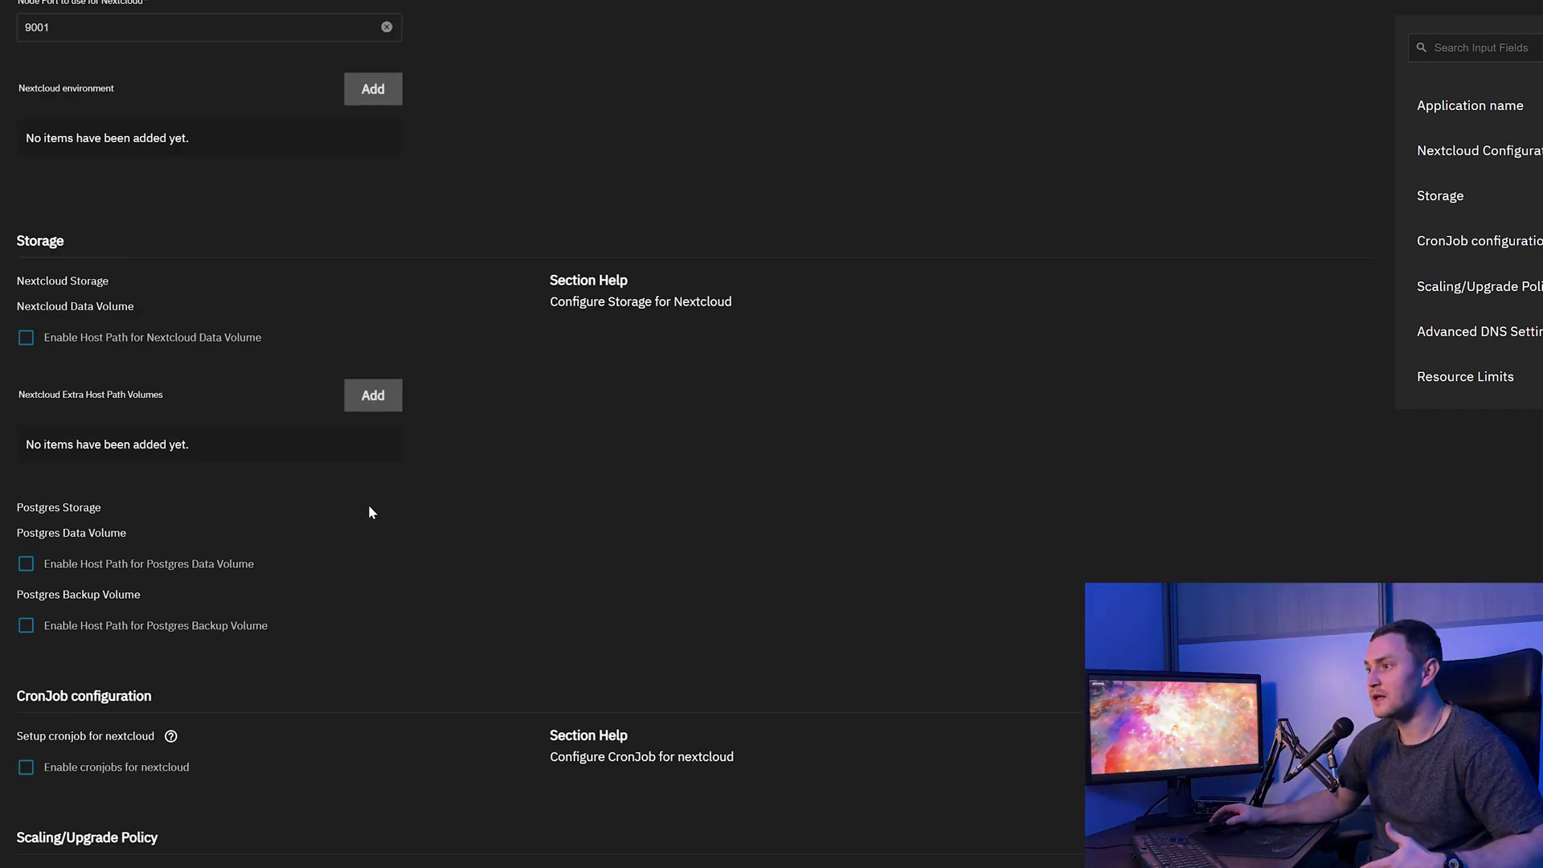
left_click(54, 348)
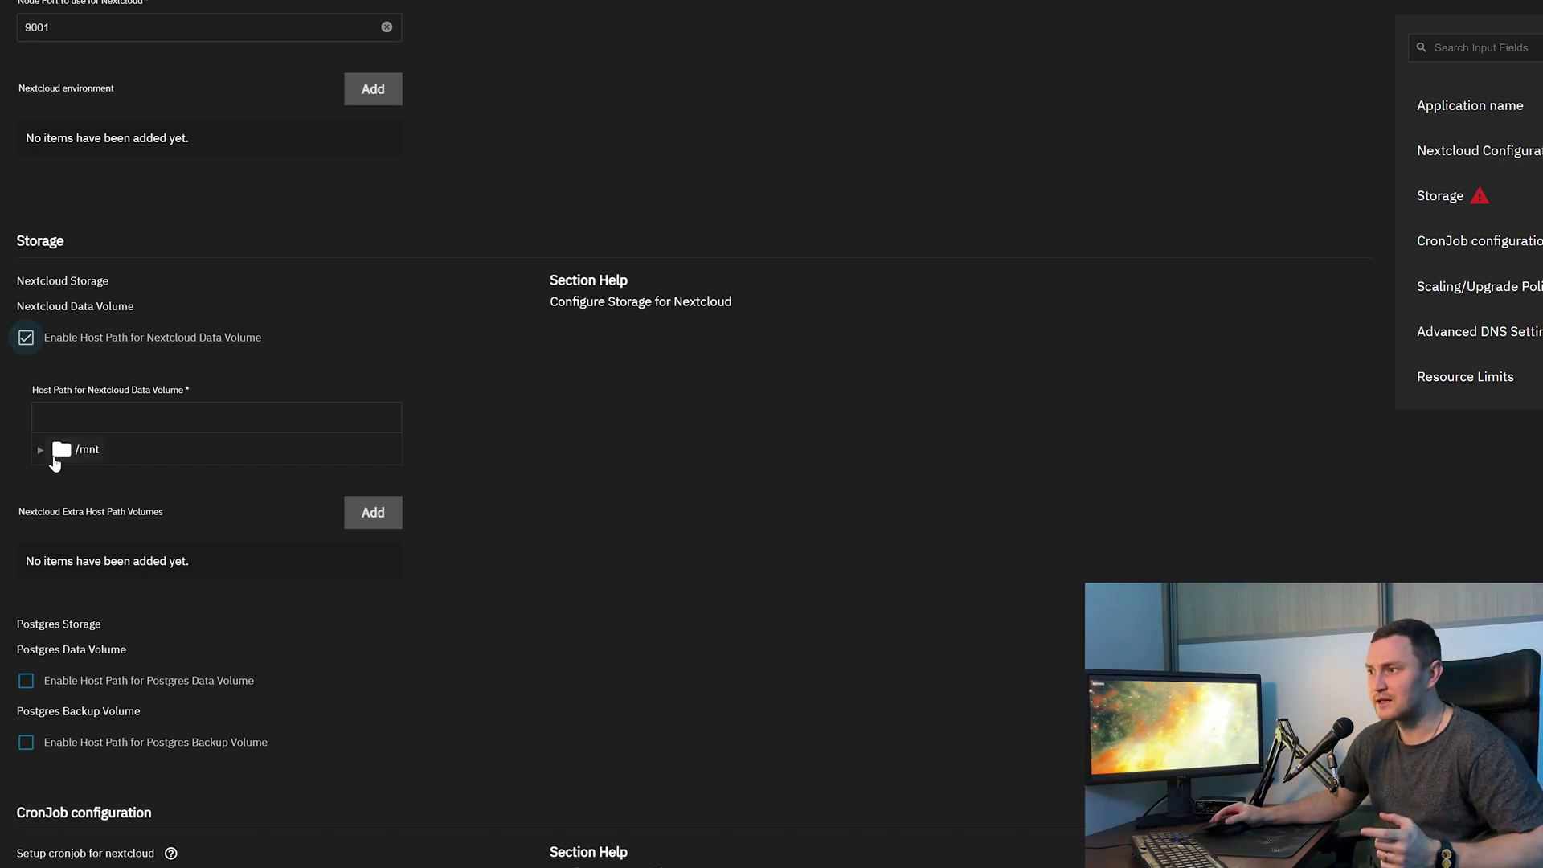
left_click(40, 451)
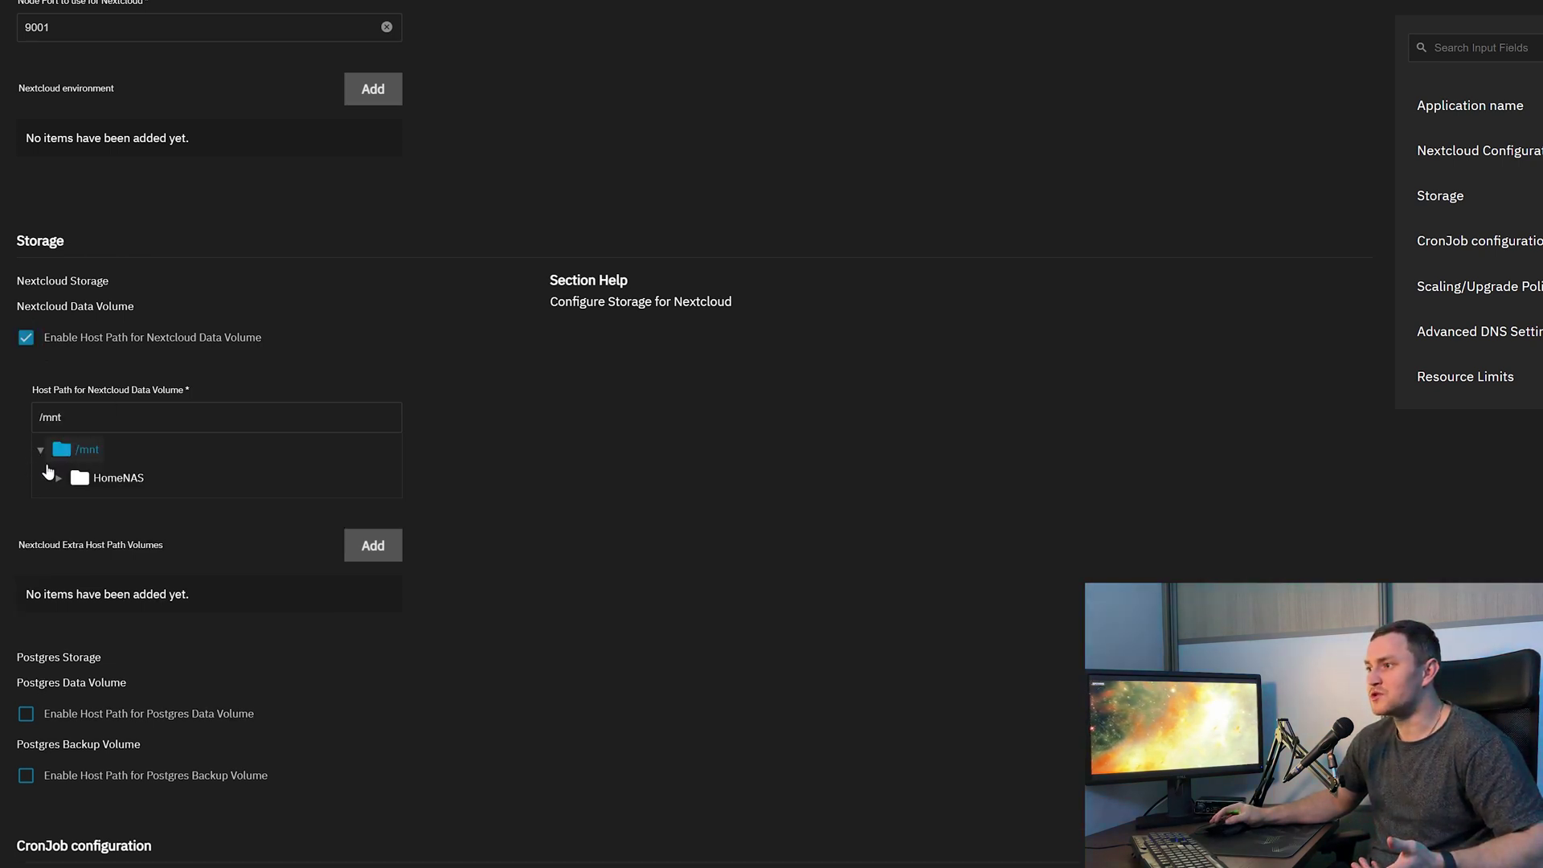
left_click(58, 479)
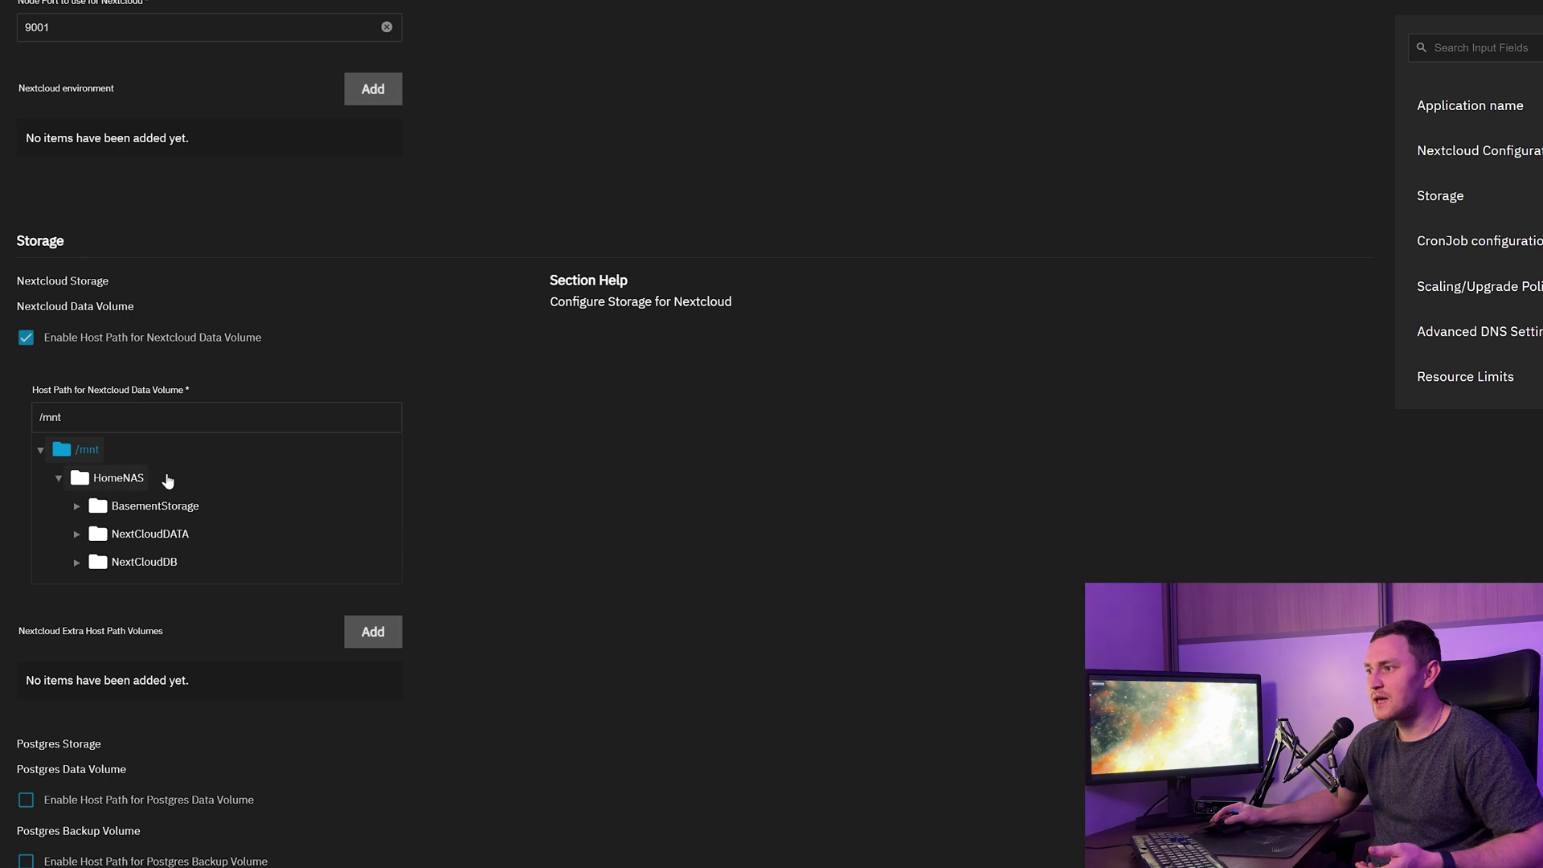
left_click(129, 535)
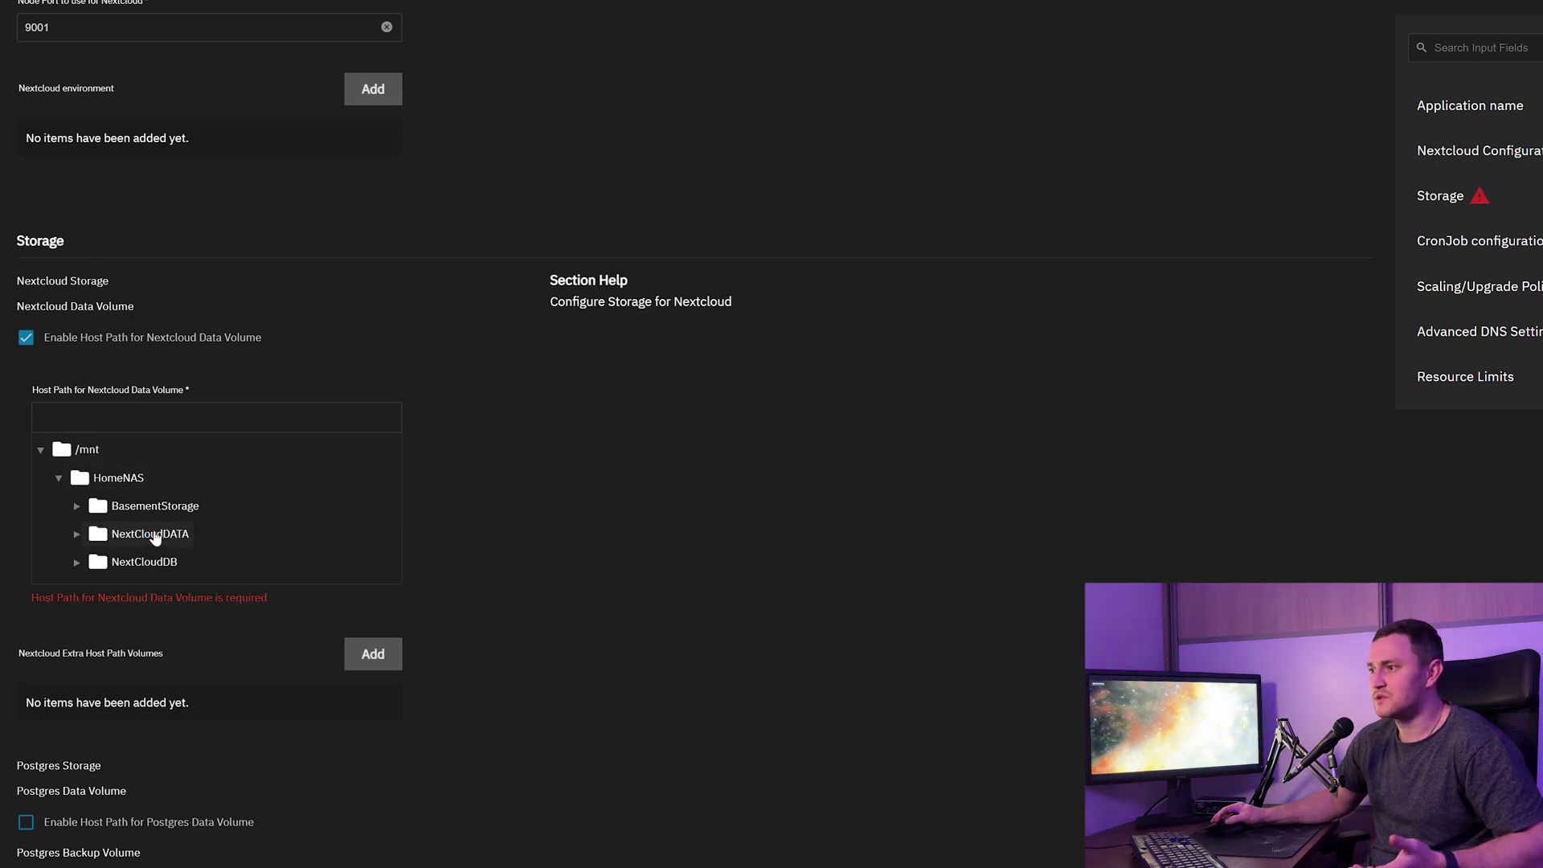
scroll(375, 646, "down", 1)
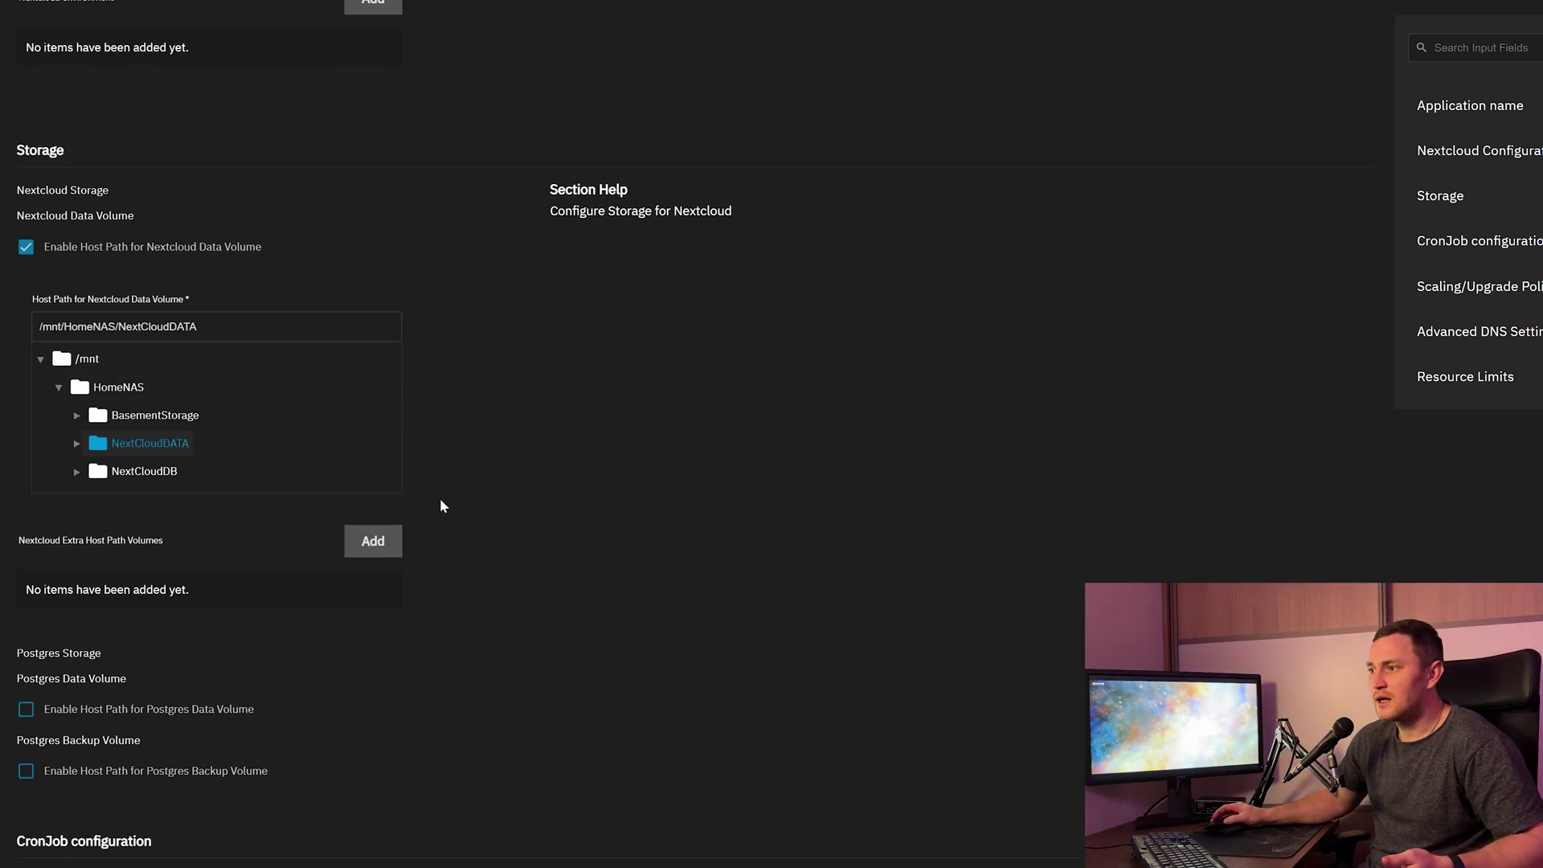
scroll(358, 383, "down", 2)
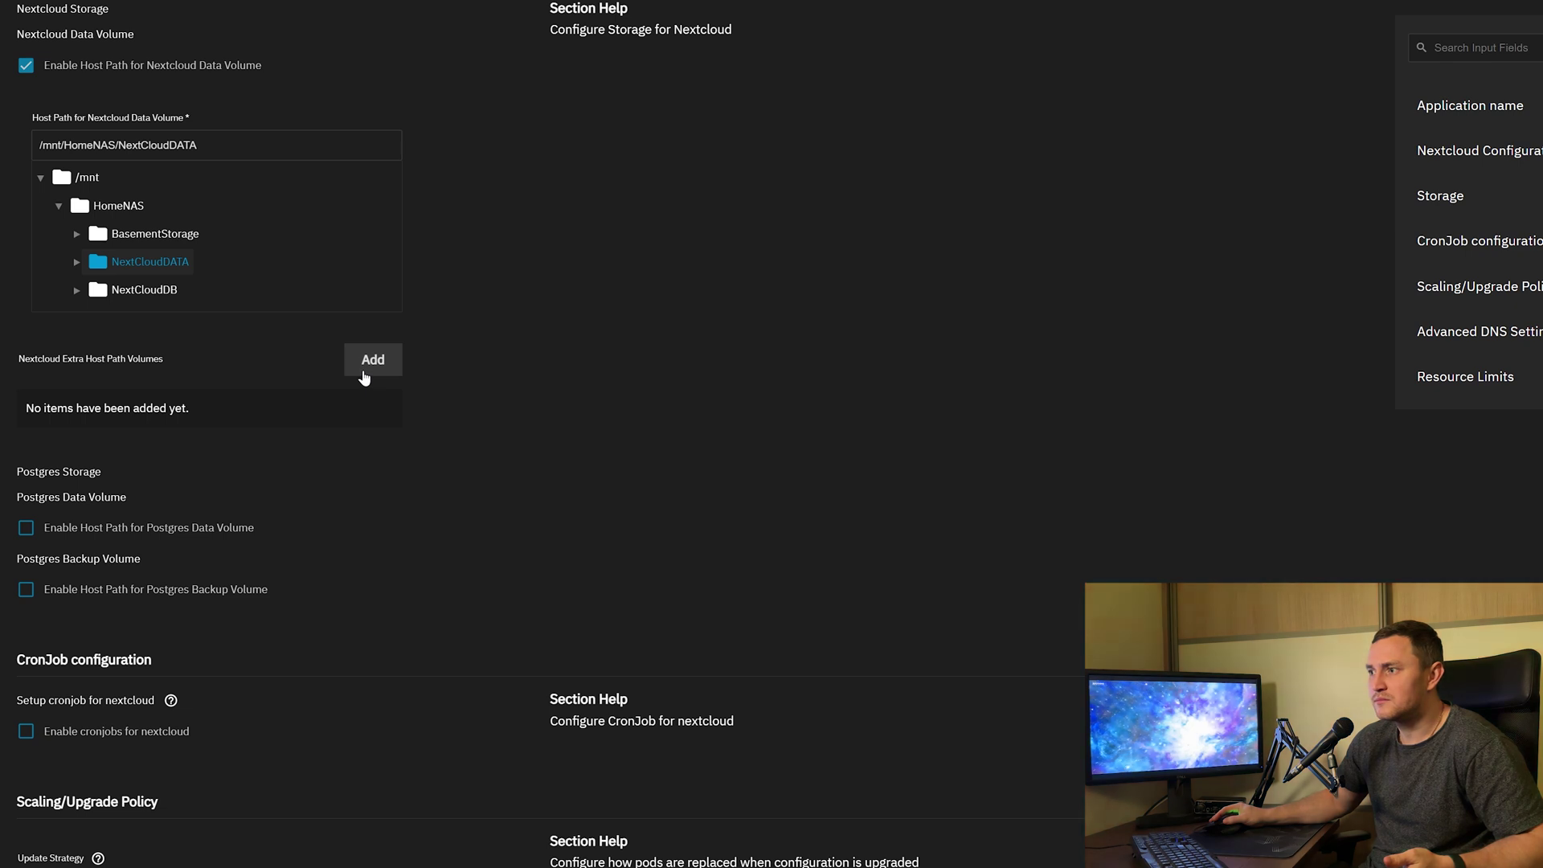
left_click(364, 374)
left_click(384, 398)
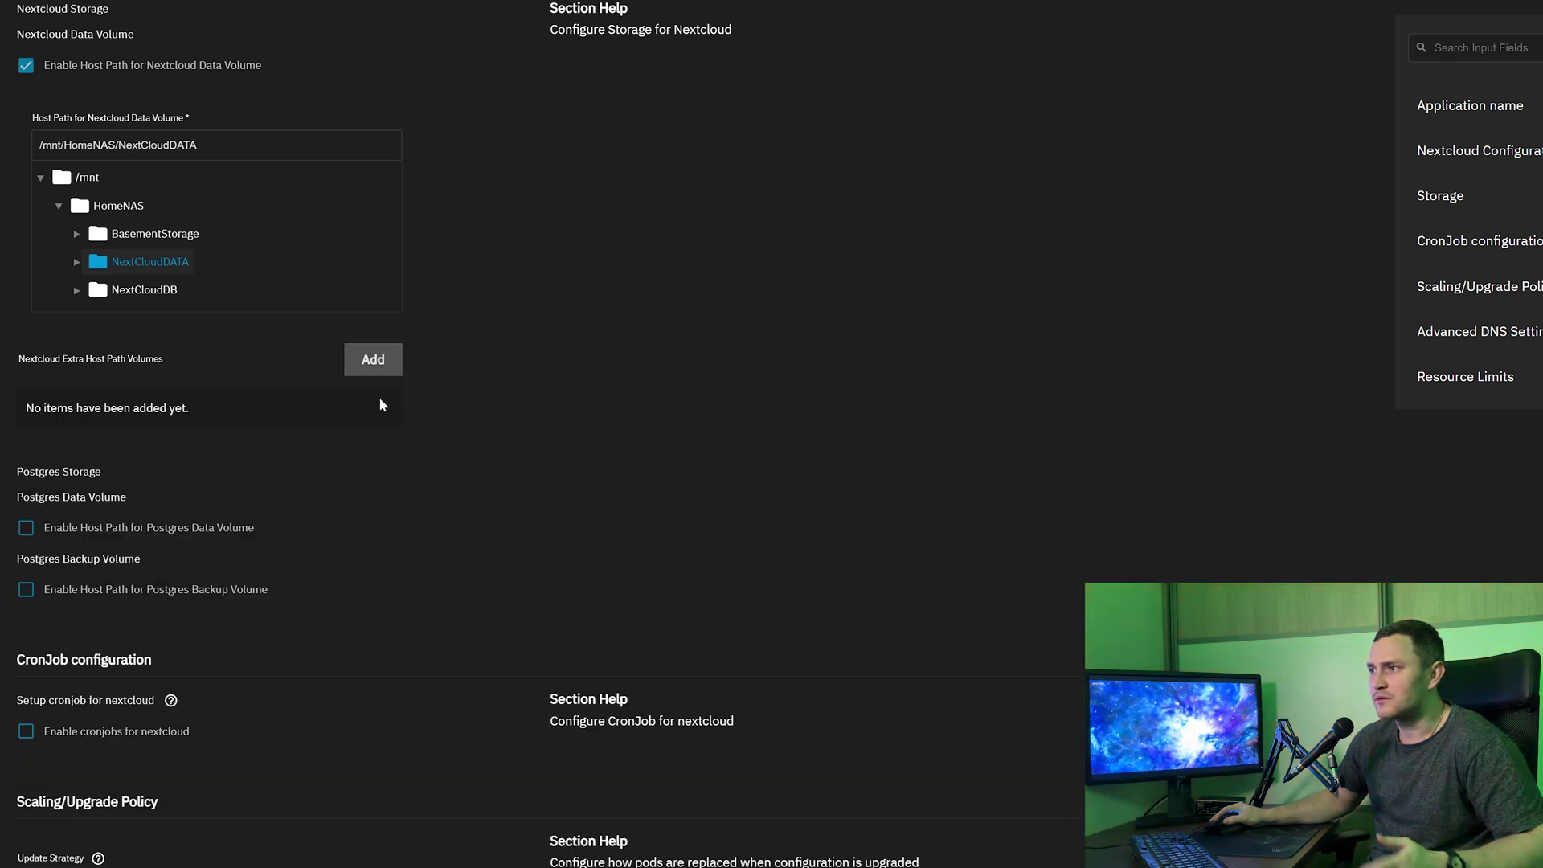
scroll(315, 393, "down", 2)
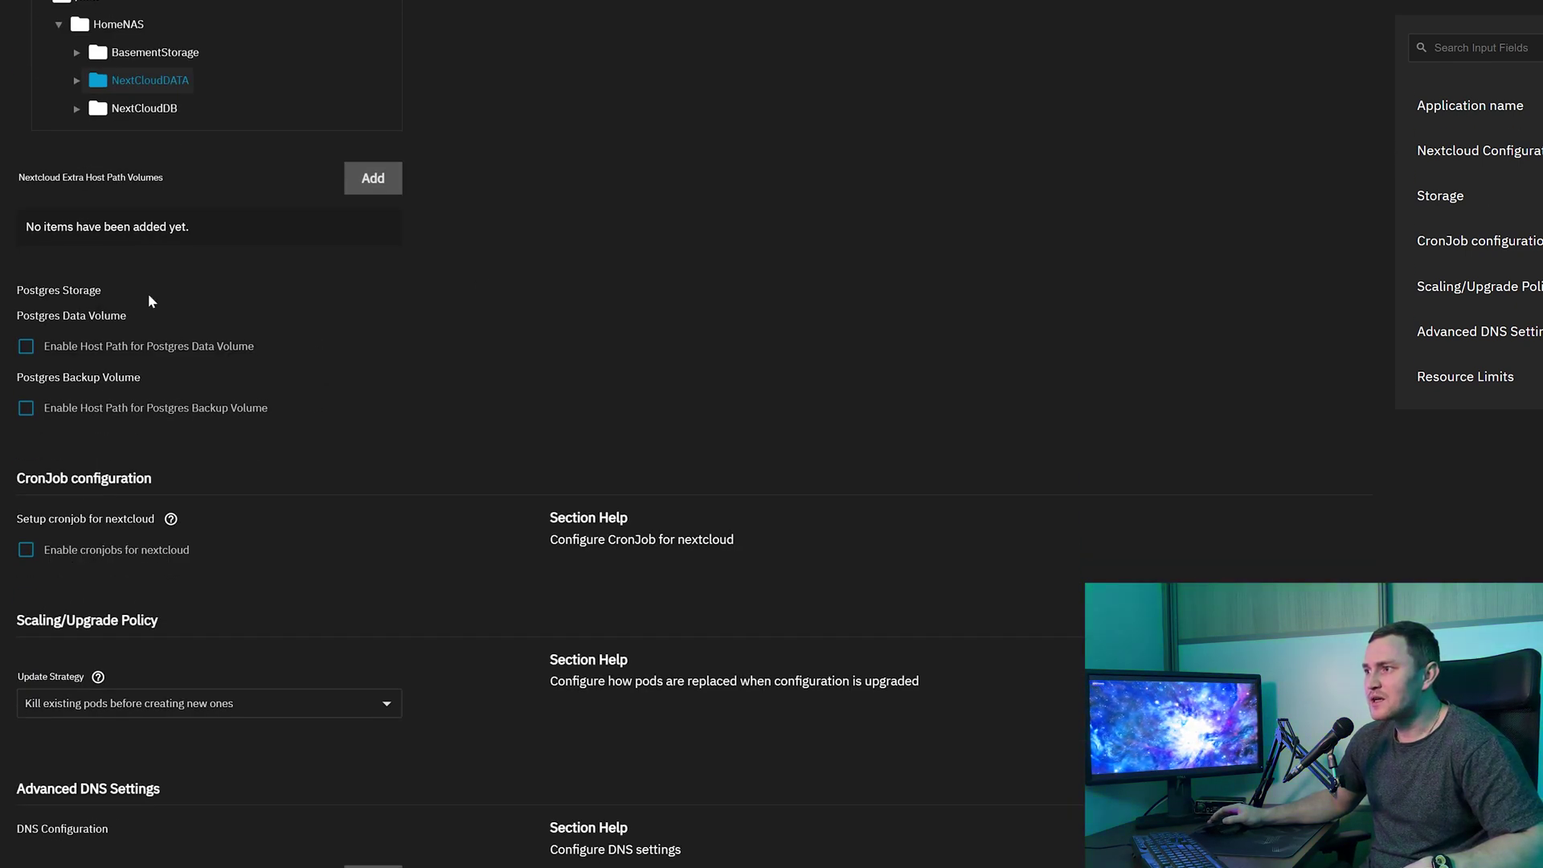
Point the Postgres data volume host path at /mnt/HomeNAS/NextCloudDB and review the form.
left_click_drag(31, 291, 196, 289)
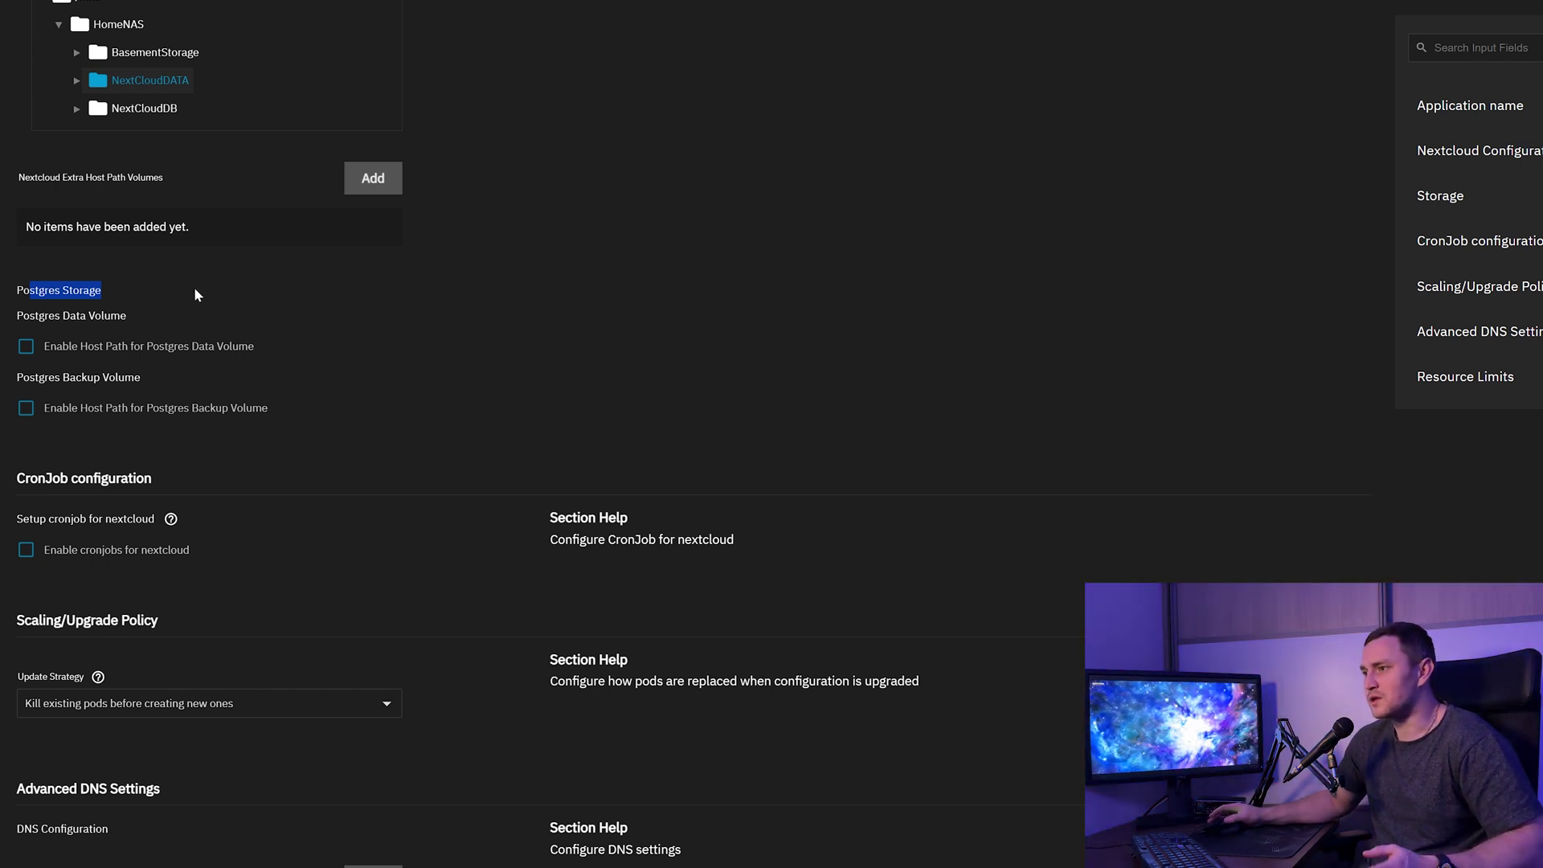
left_click(67, 351)
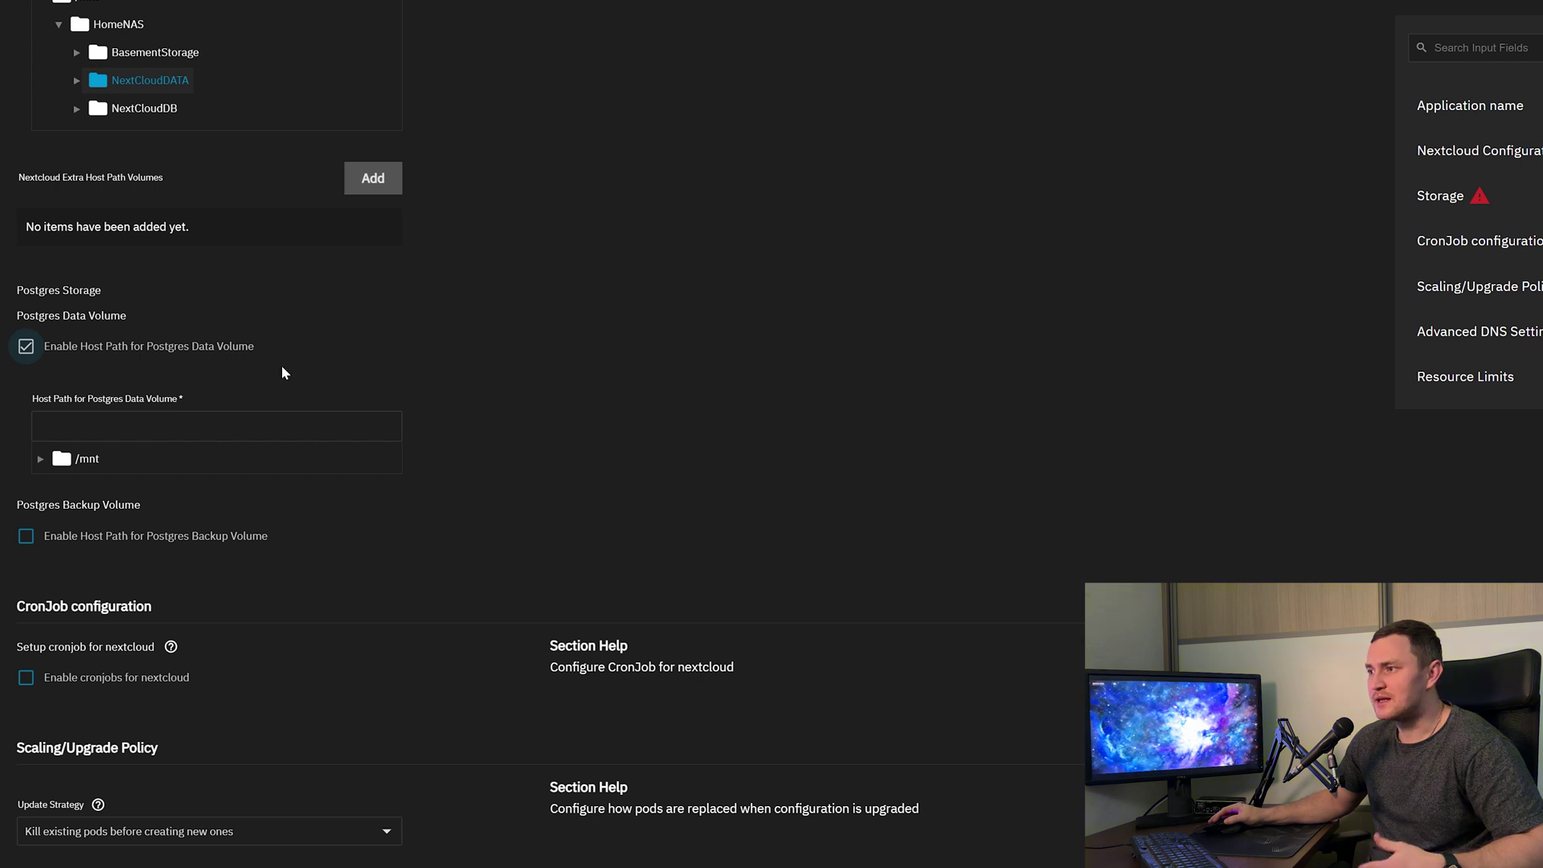
left_click(69, 470)
left_click(40, 464)
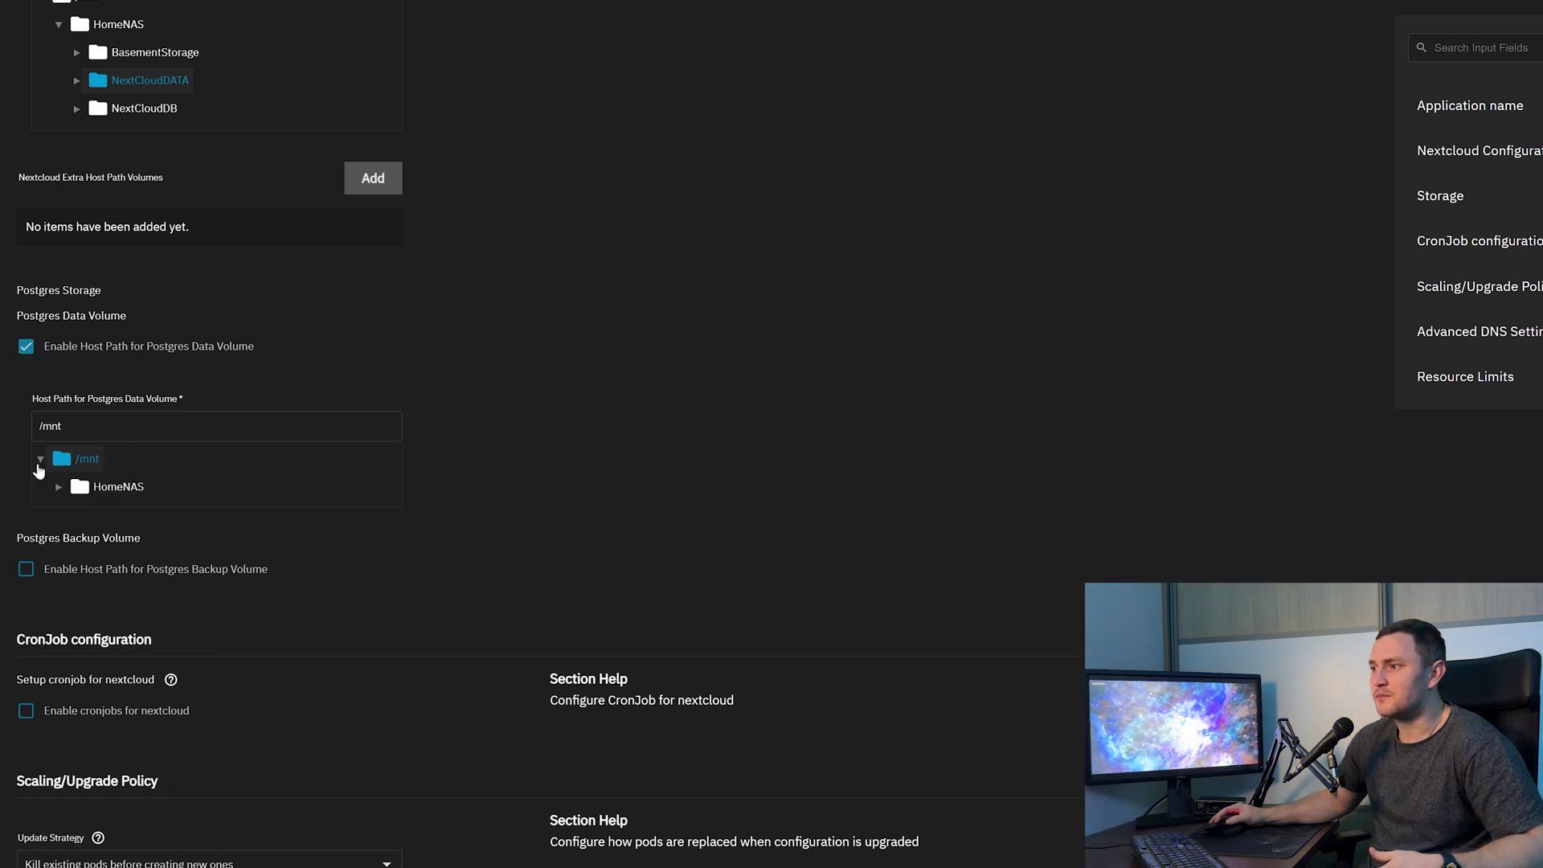
left_click(59, 488)
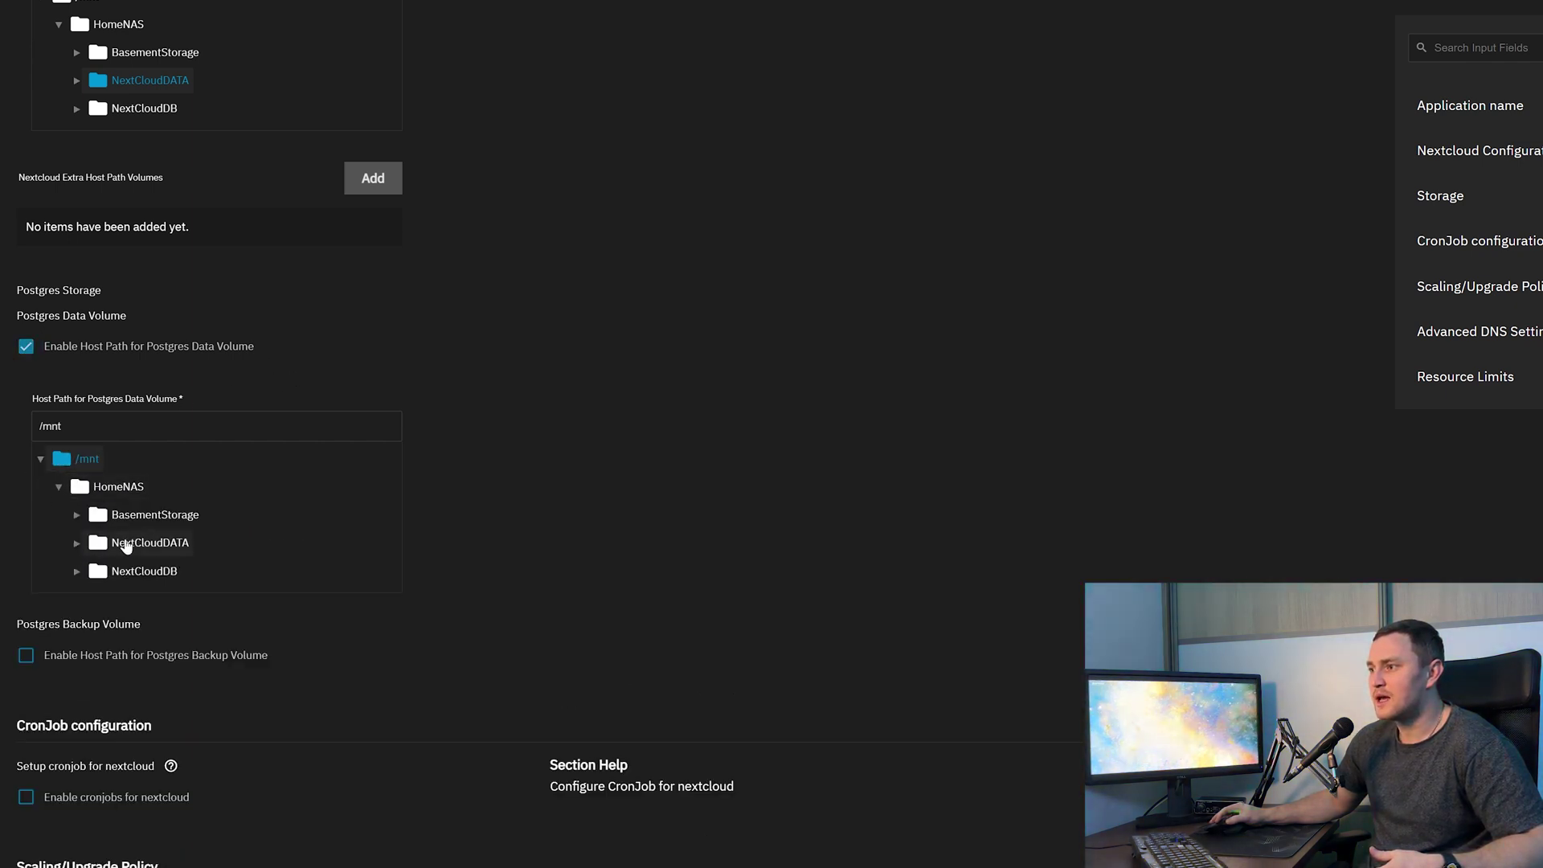
left_click(116, 573)
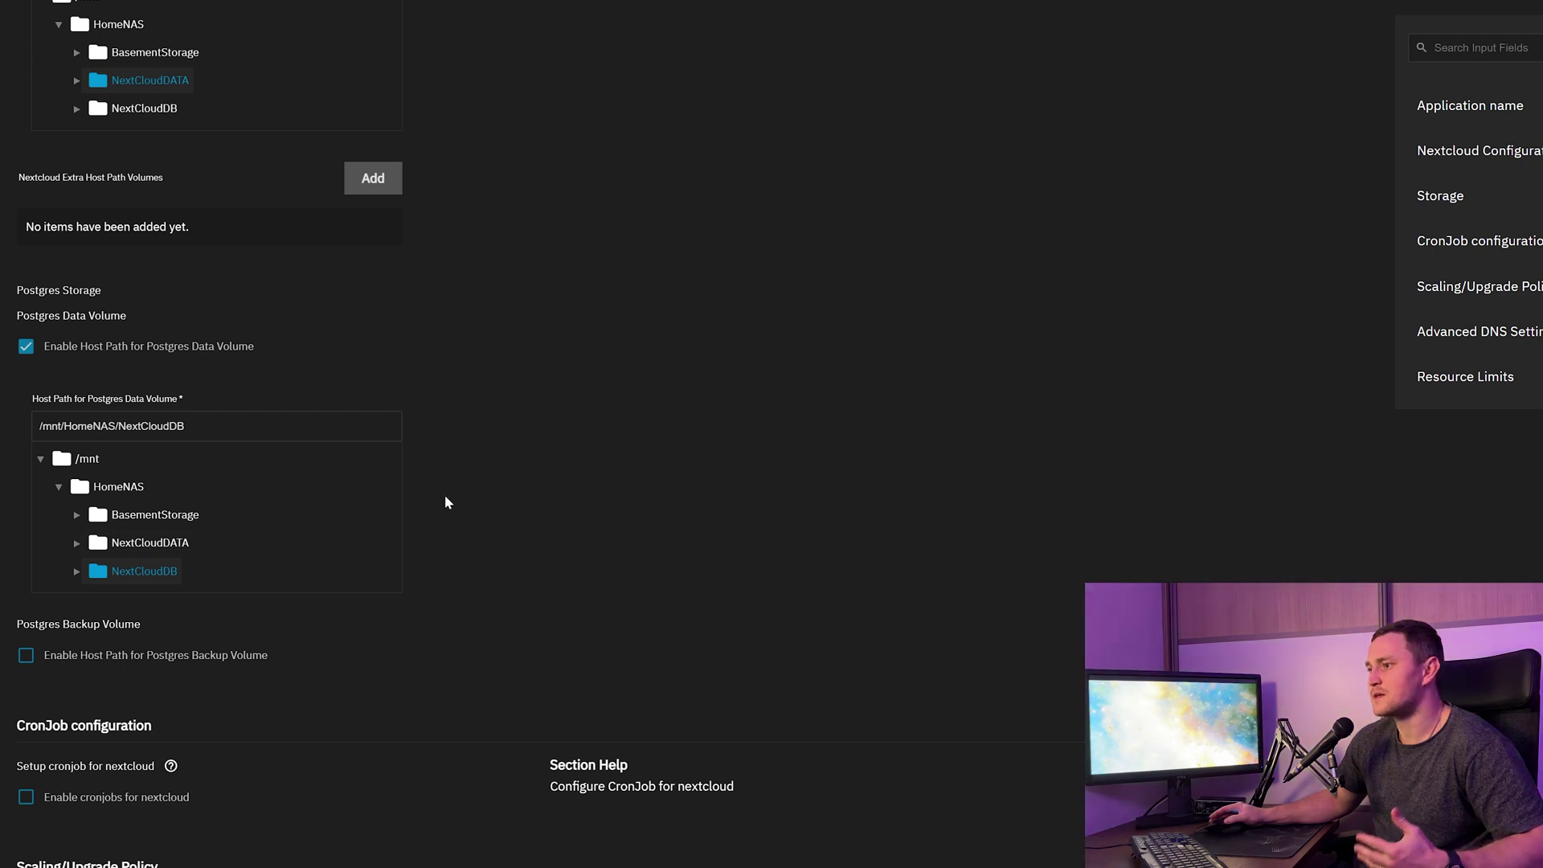
scroll(485, 491, "down", 6)
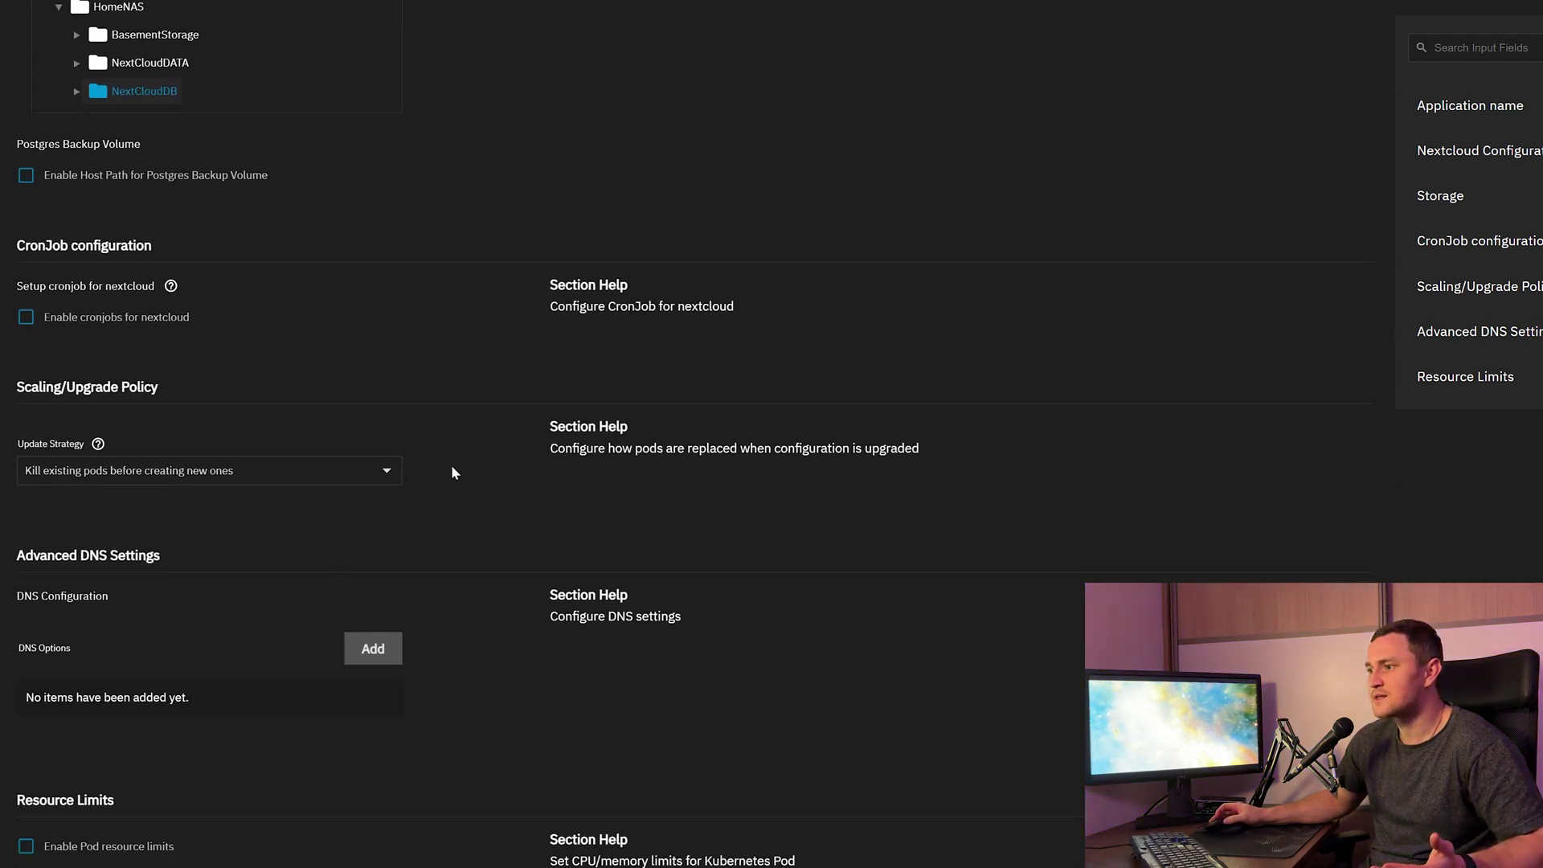
scroll(494, 479, "up", 8)
scroll(545, 486, "up", 18)
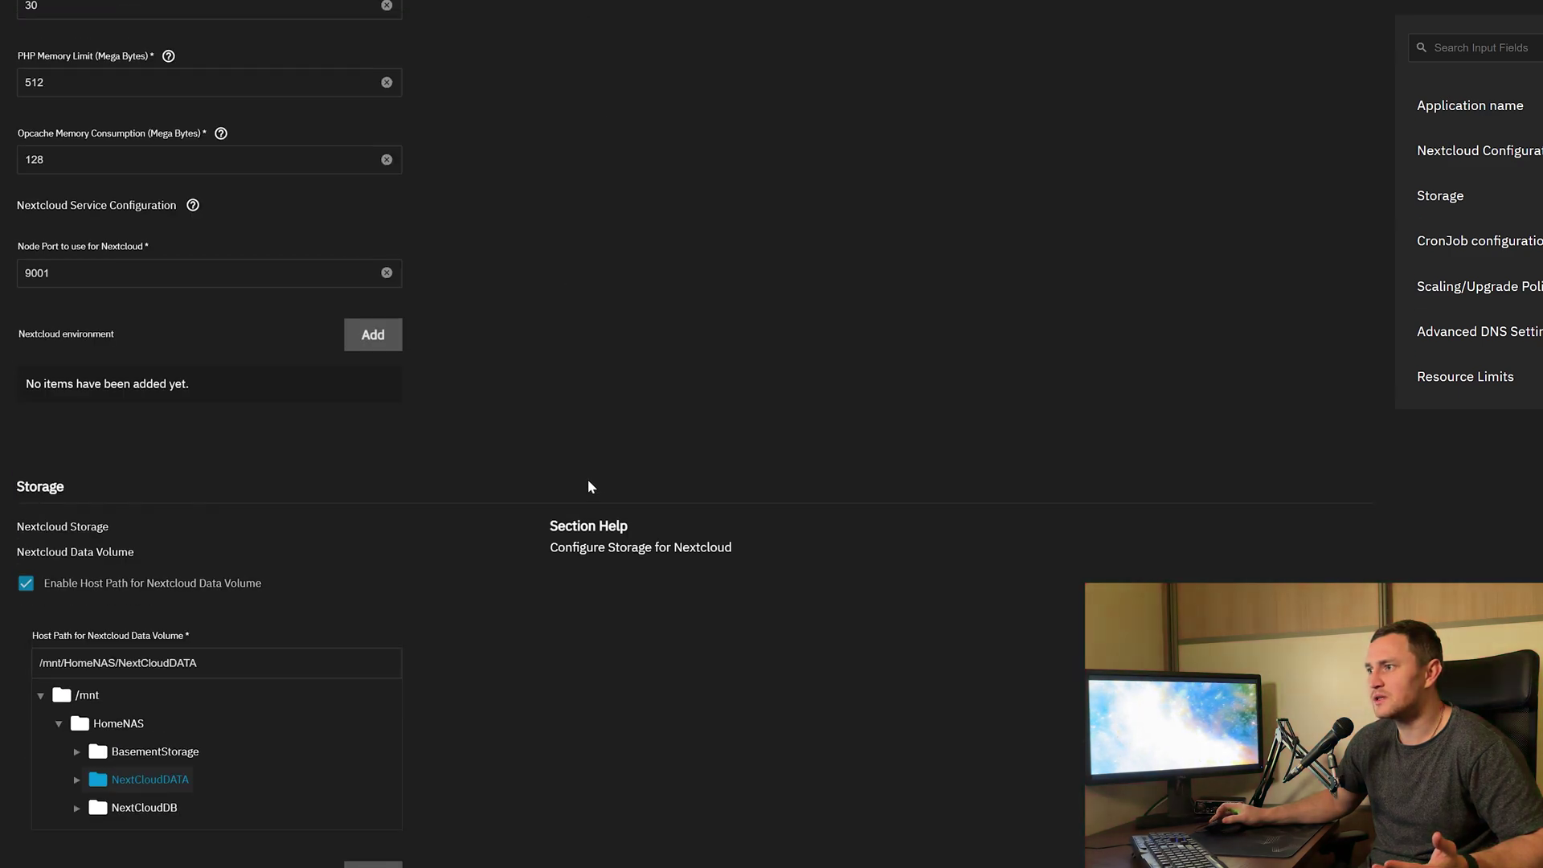
scroll(608, 479, "up", 5)
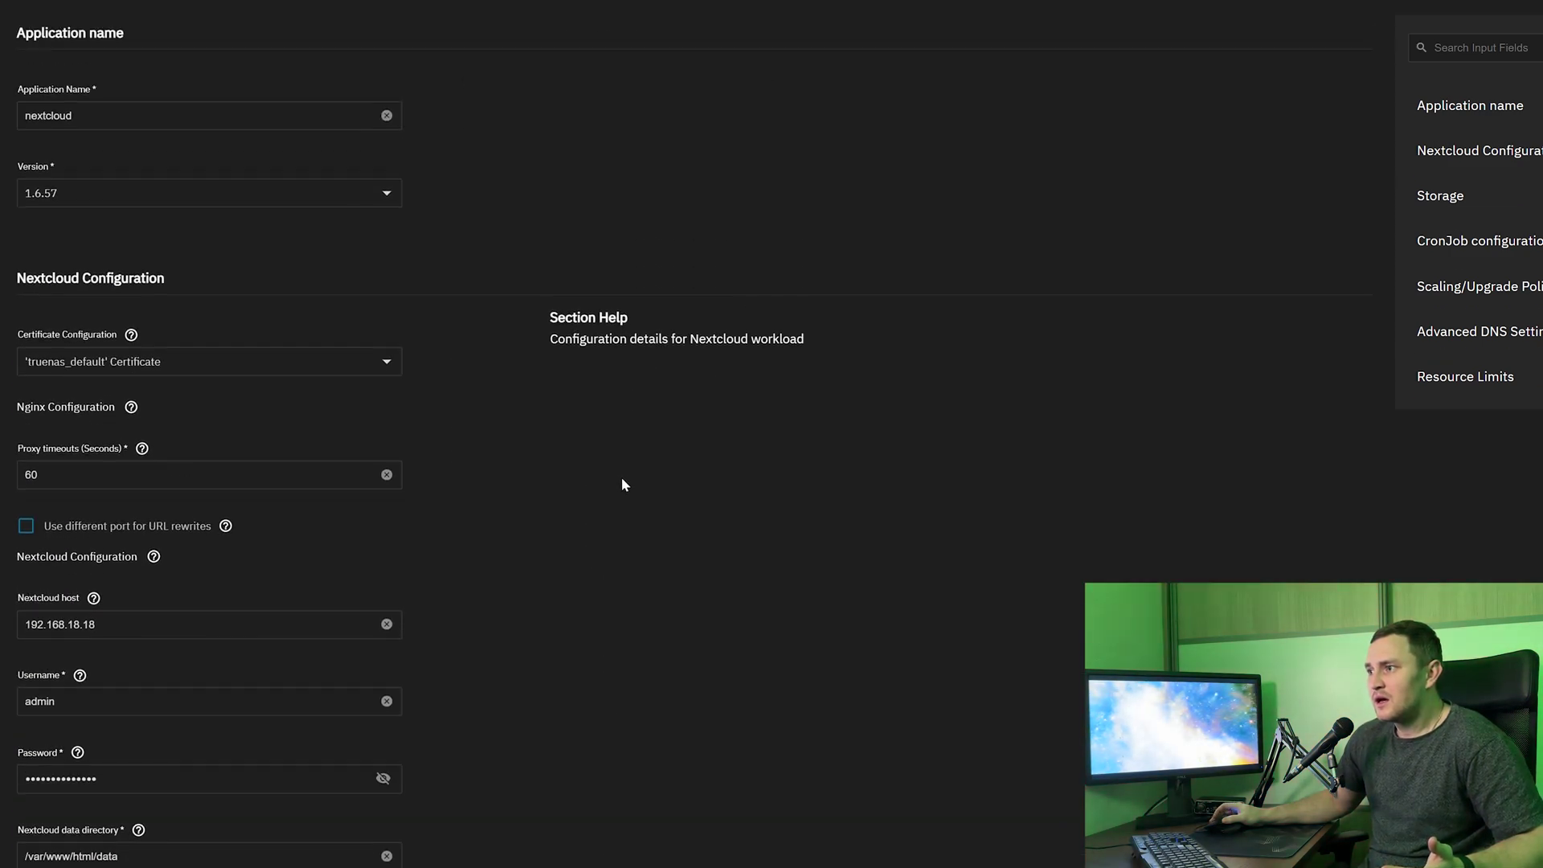
scroll(666, 501, "down", 20)
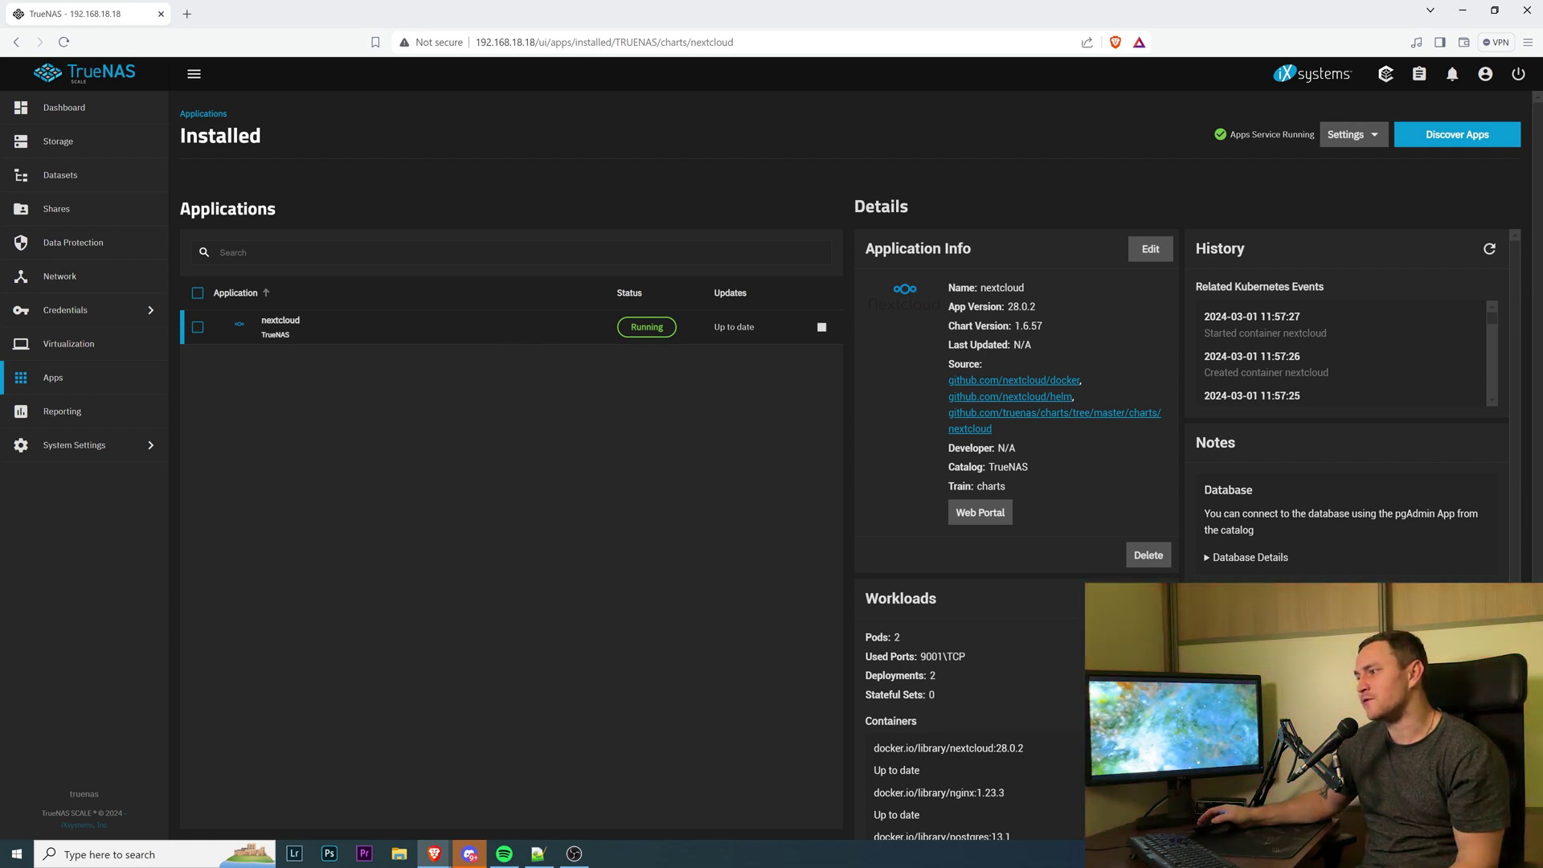
Scroll through the running nextcloud app's Details and Workloads to confirm 2 pods on port 9001.
scroll(981, 517, "down", 3)
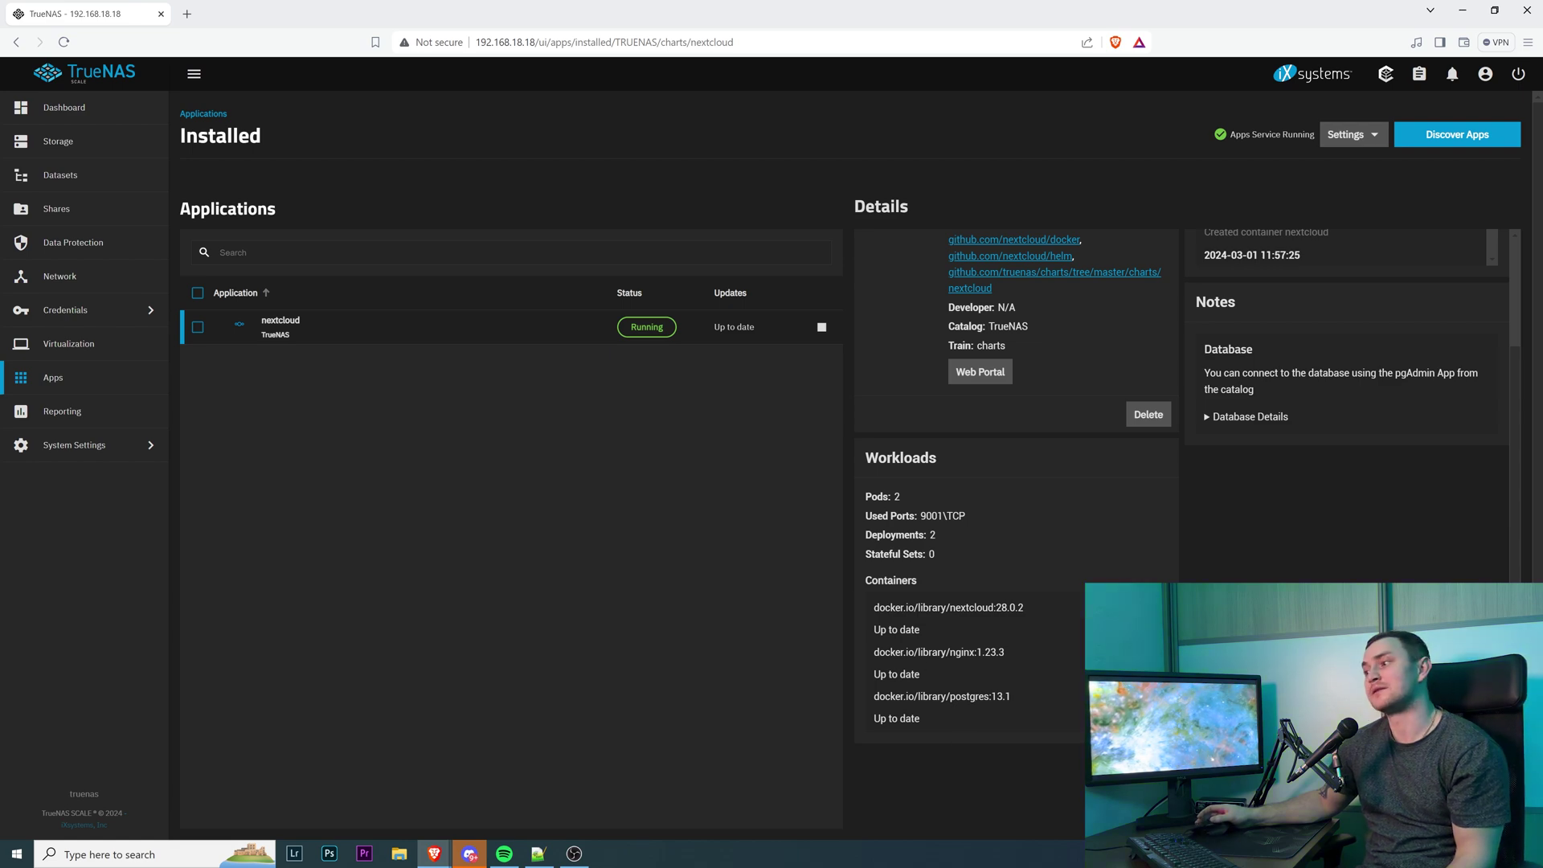
scroll(937, 628, "up", 3)
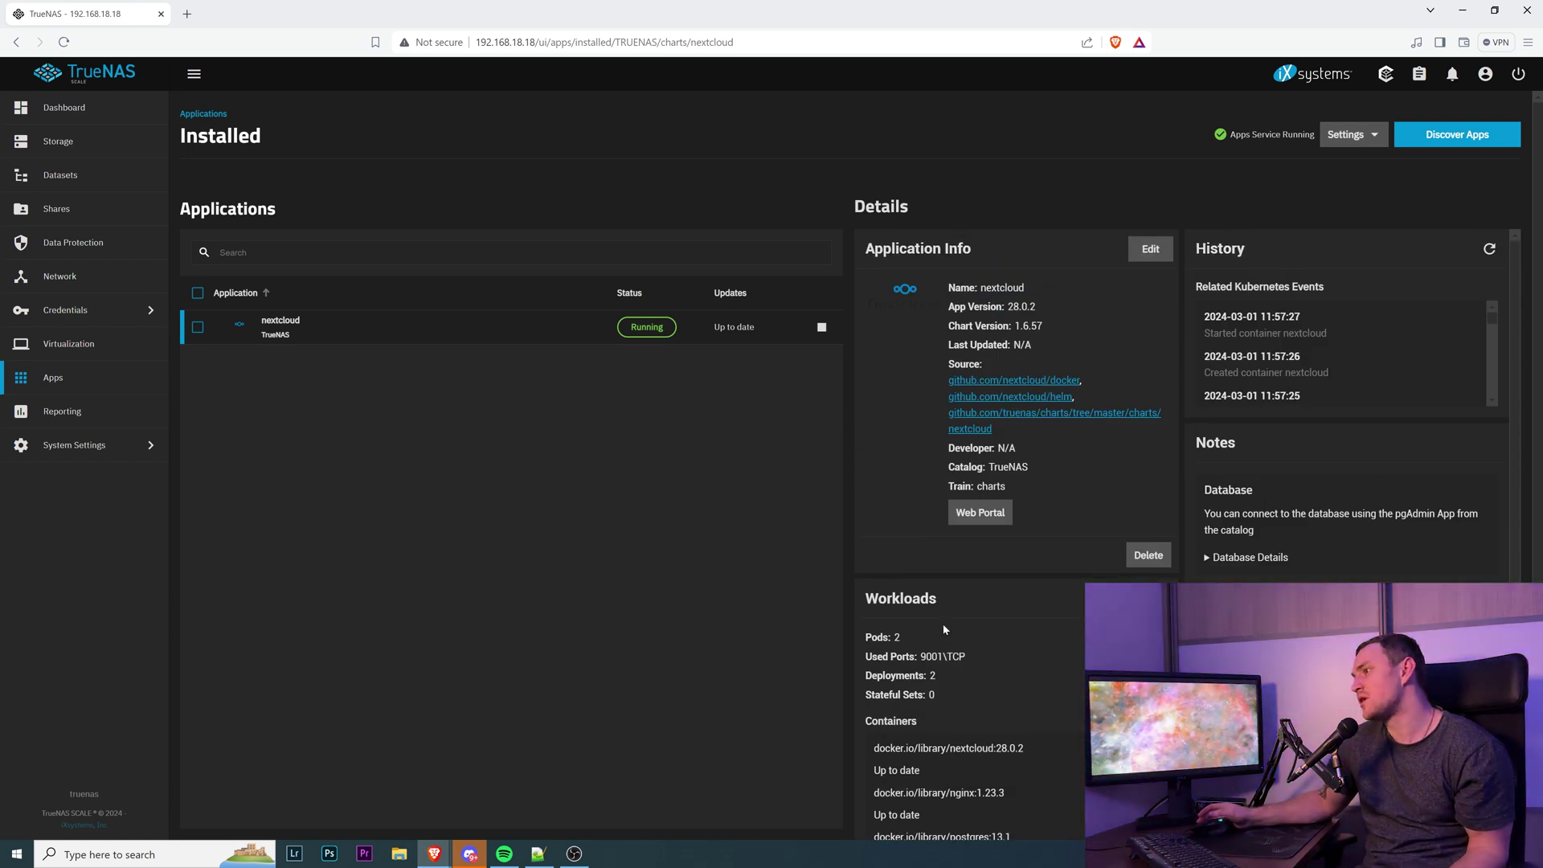
Open the Nextcloud web portal on port 9001 and log in as admin with the account password.
left_click(982, 514)
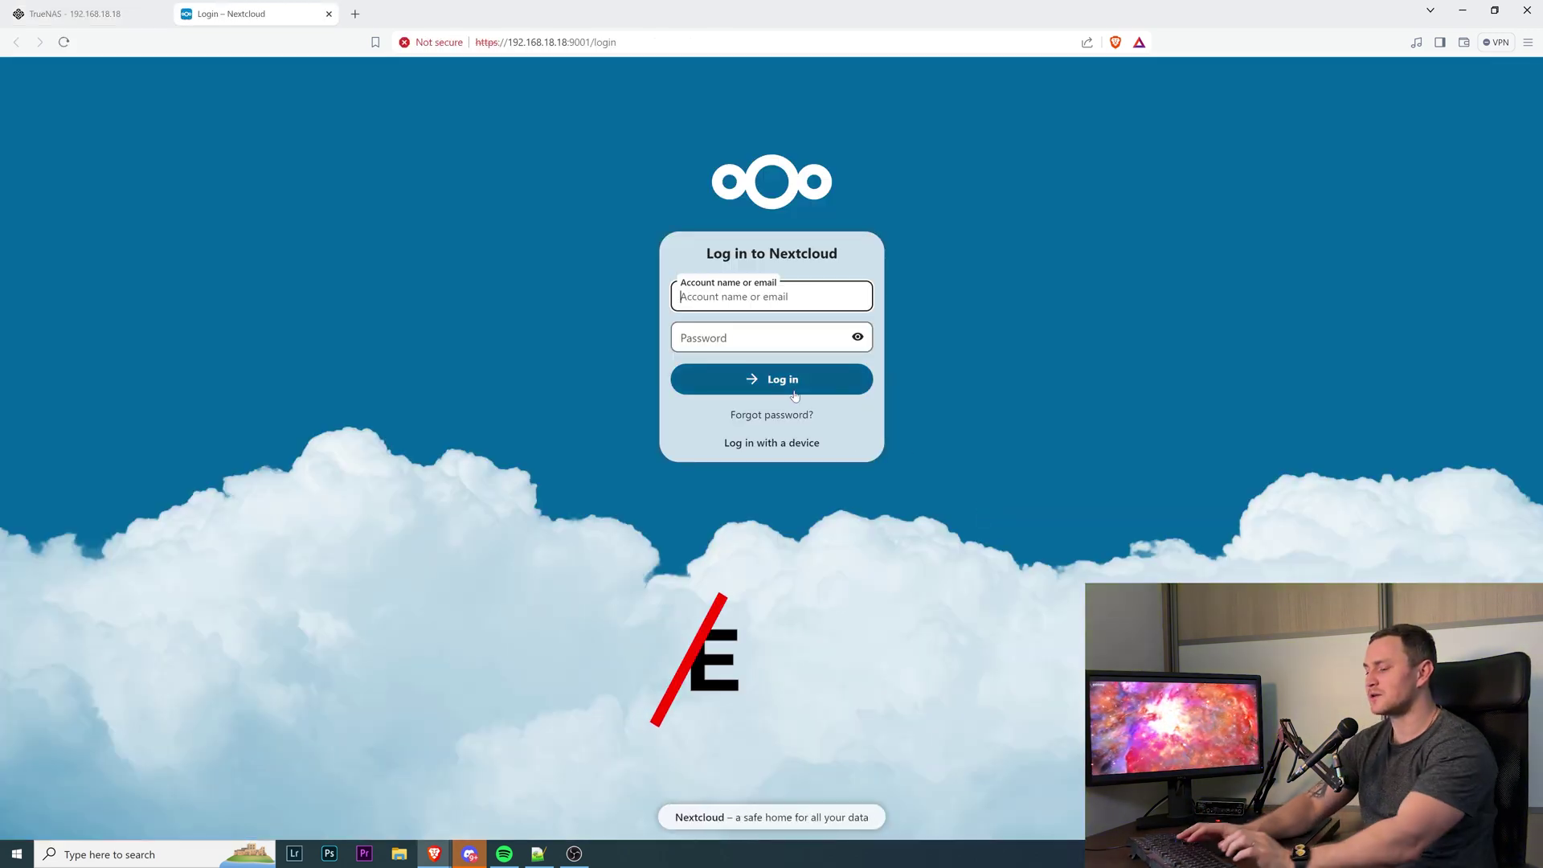
type("admin")
key("Tab")
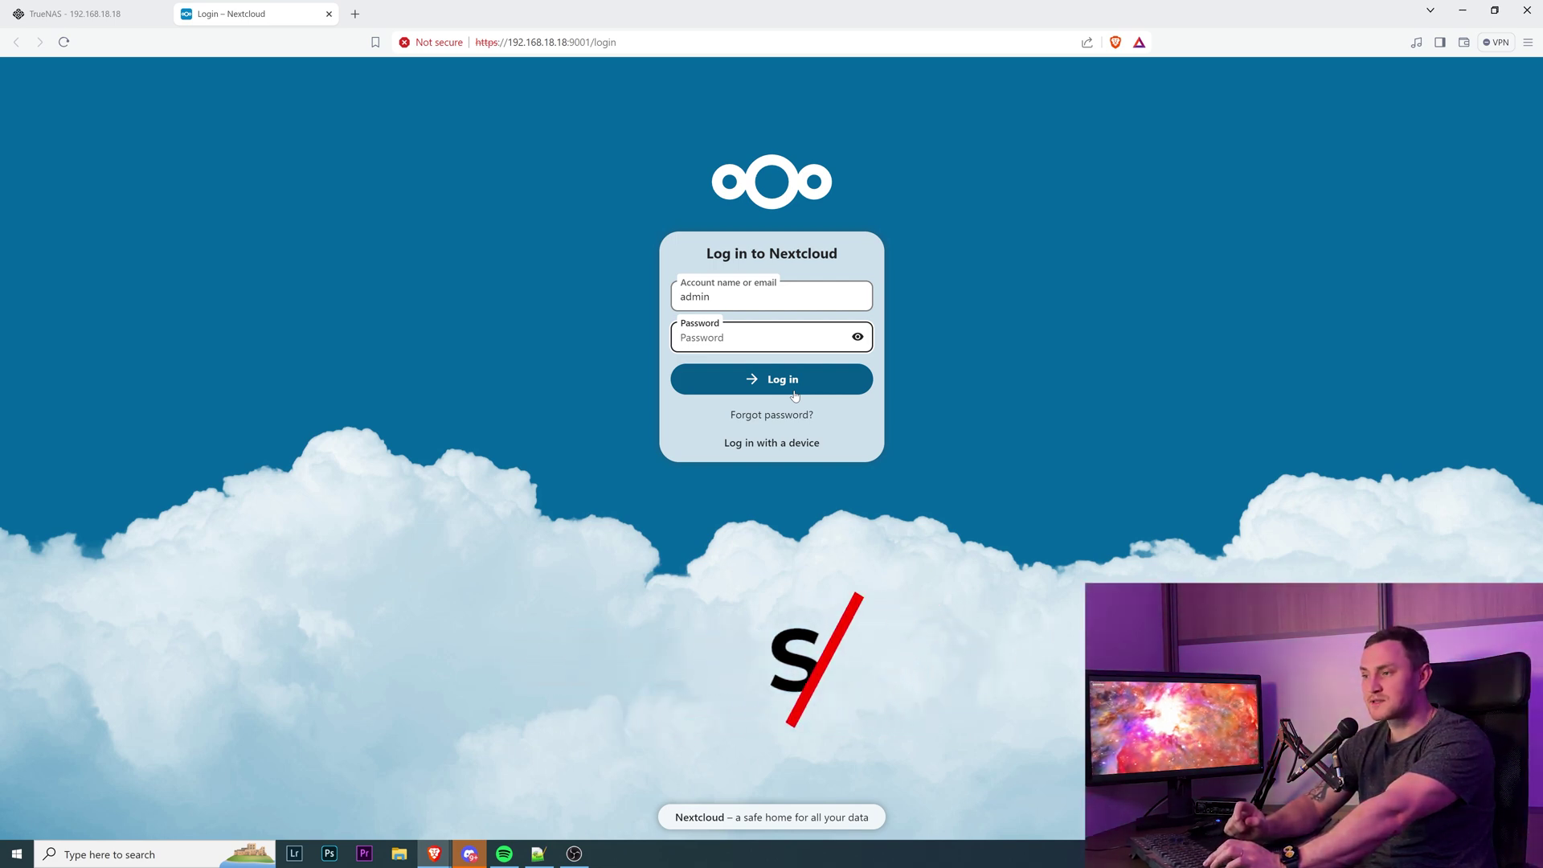
type("********")
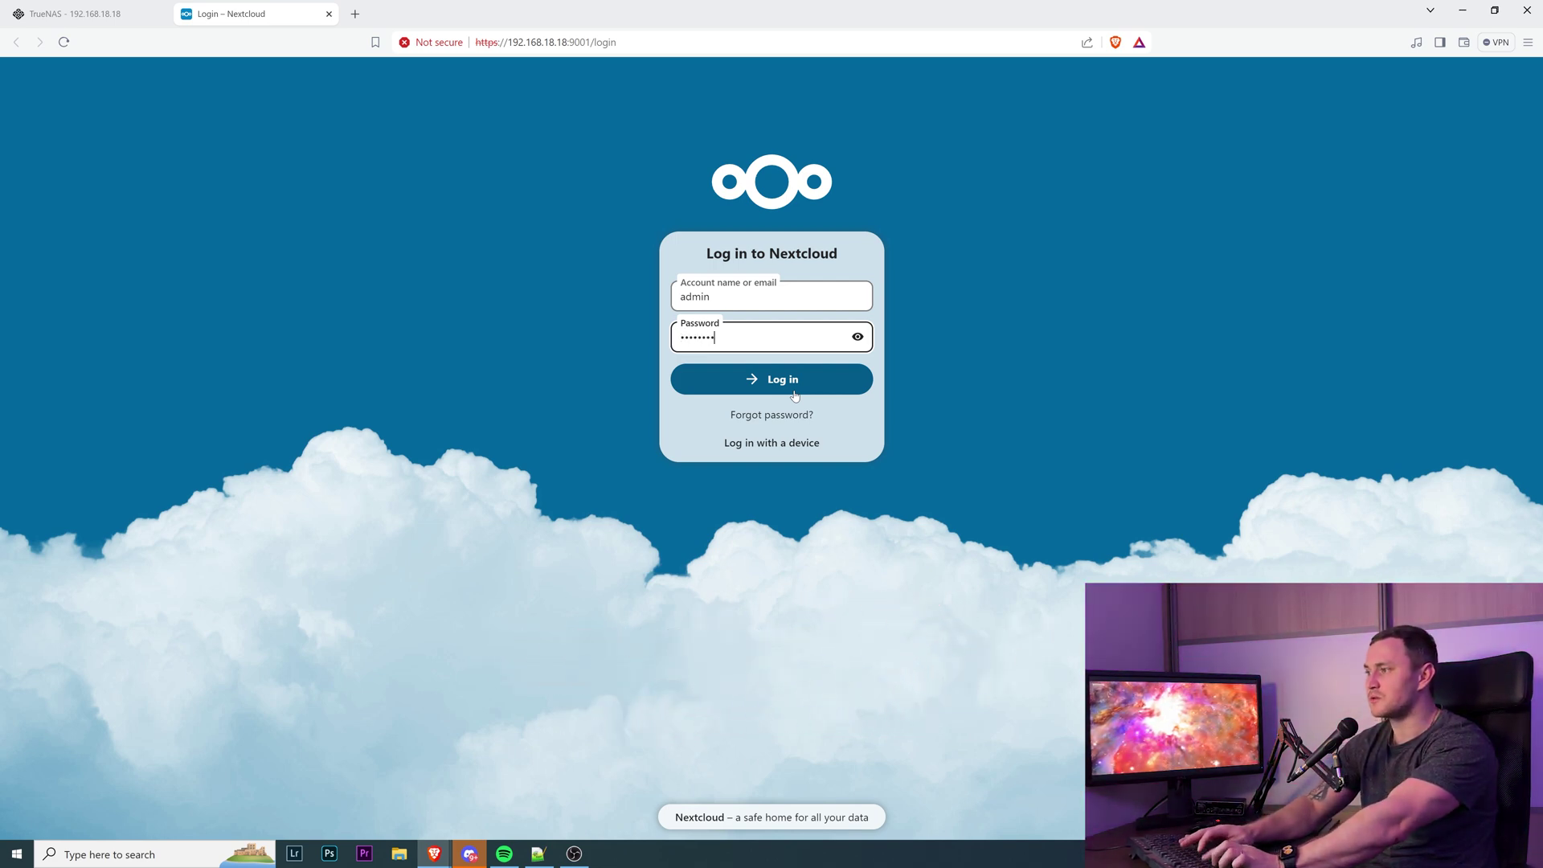
left_click(794, 394)
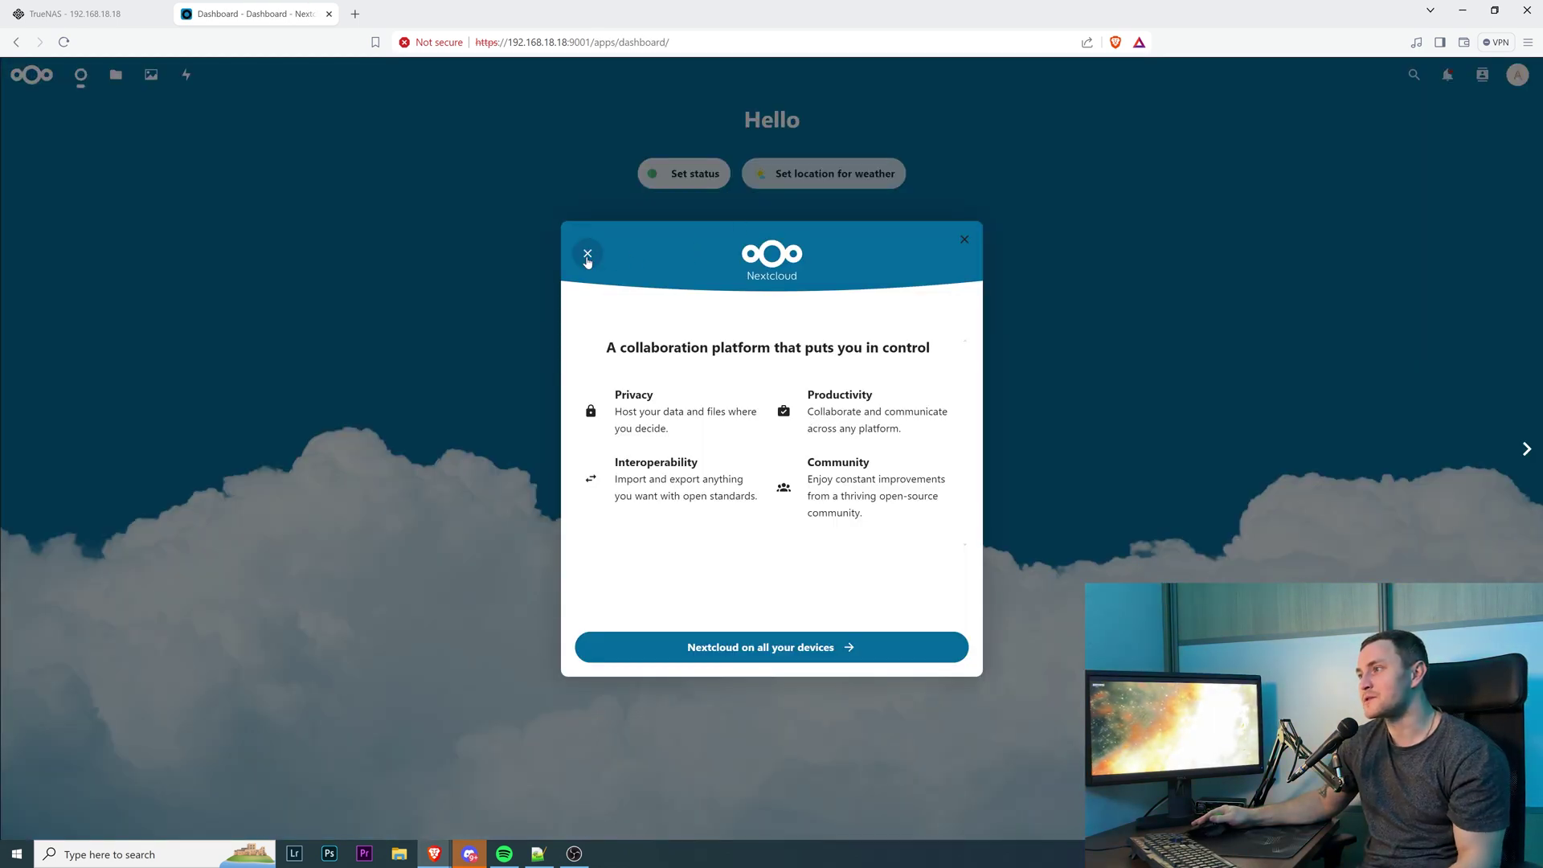
Close the welcome dialog, refresh the dashboard, and go to the Apps page from the account menu.
left_click(587, 255)
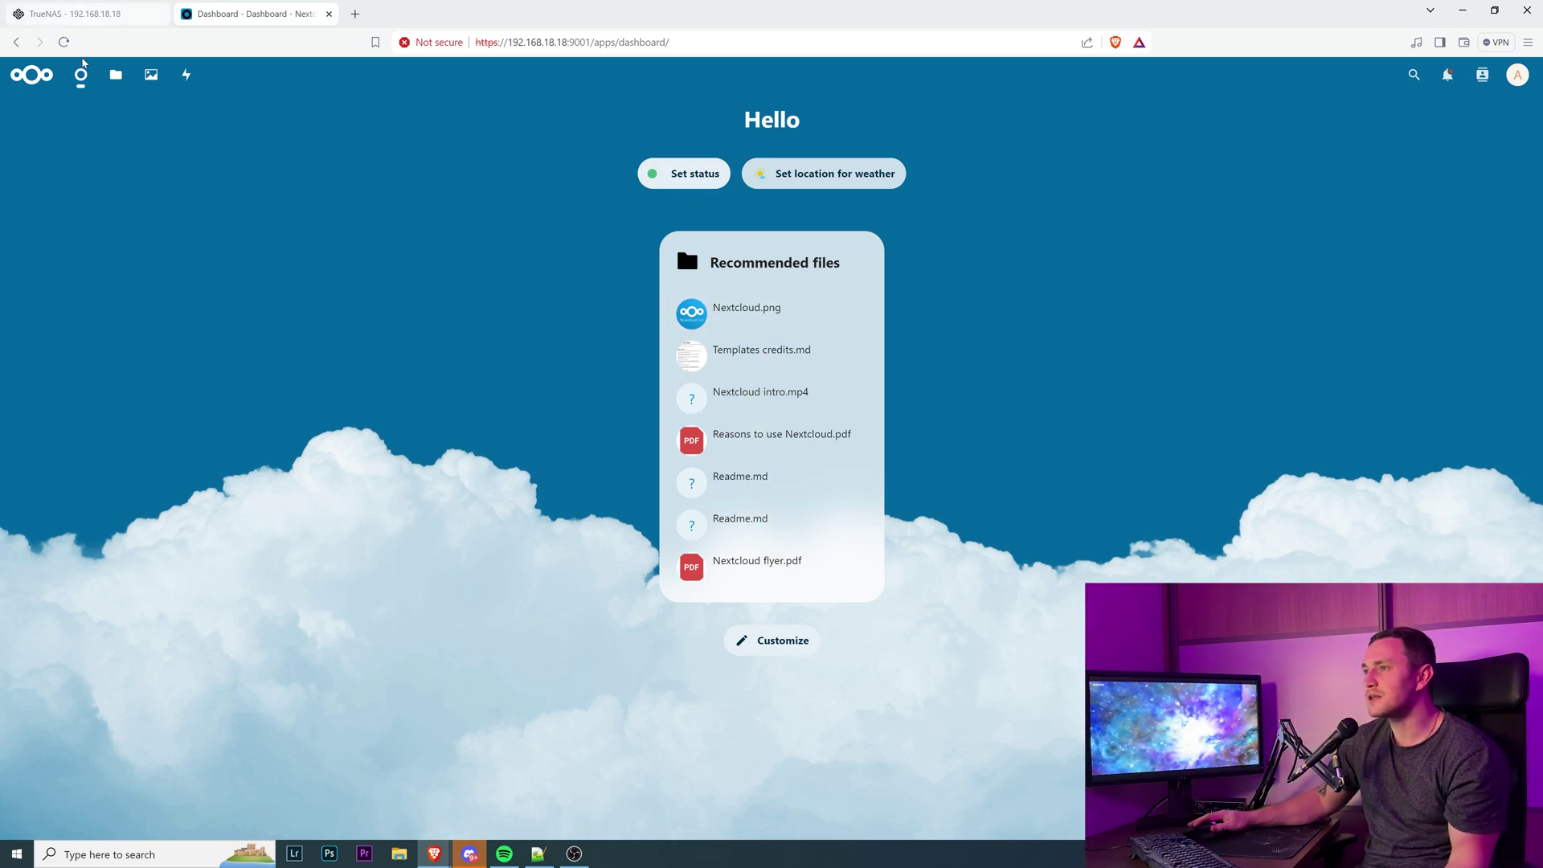
left_click(81, 74)
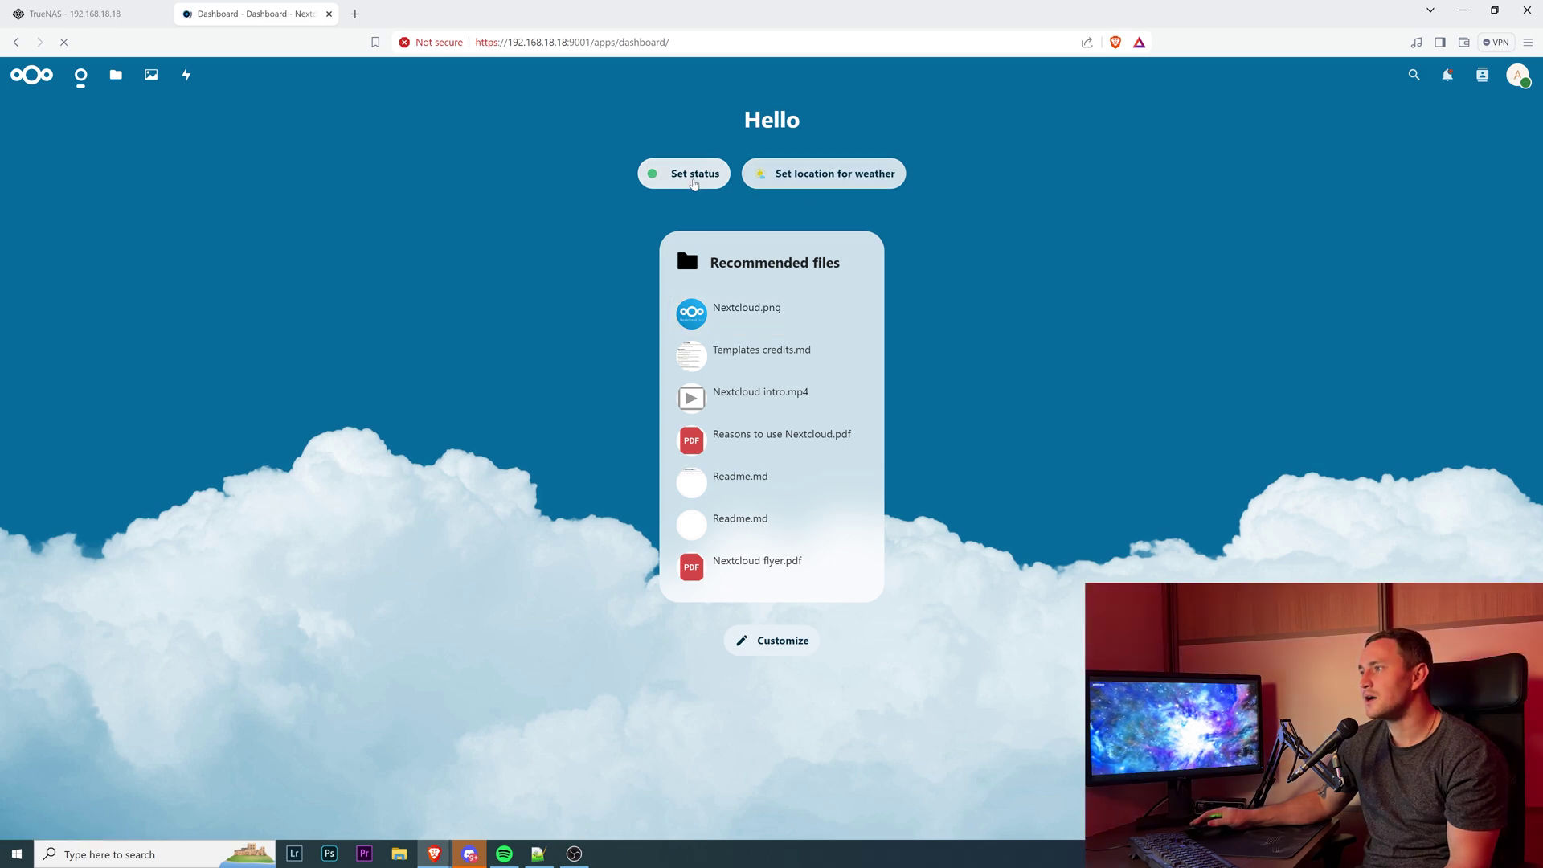
left_click(794, 643)
left_click(1070, 269)
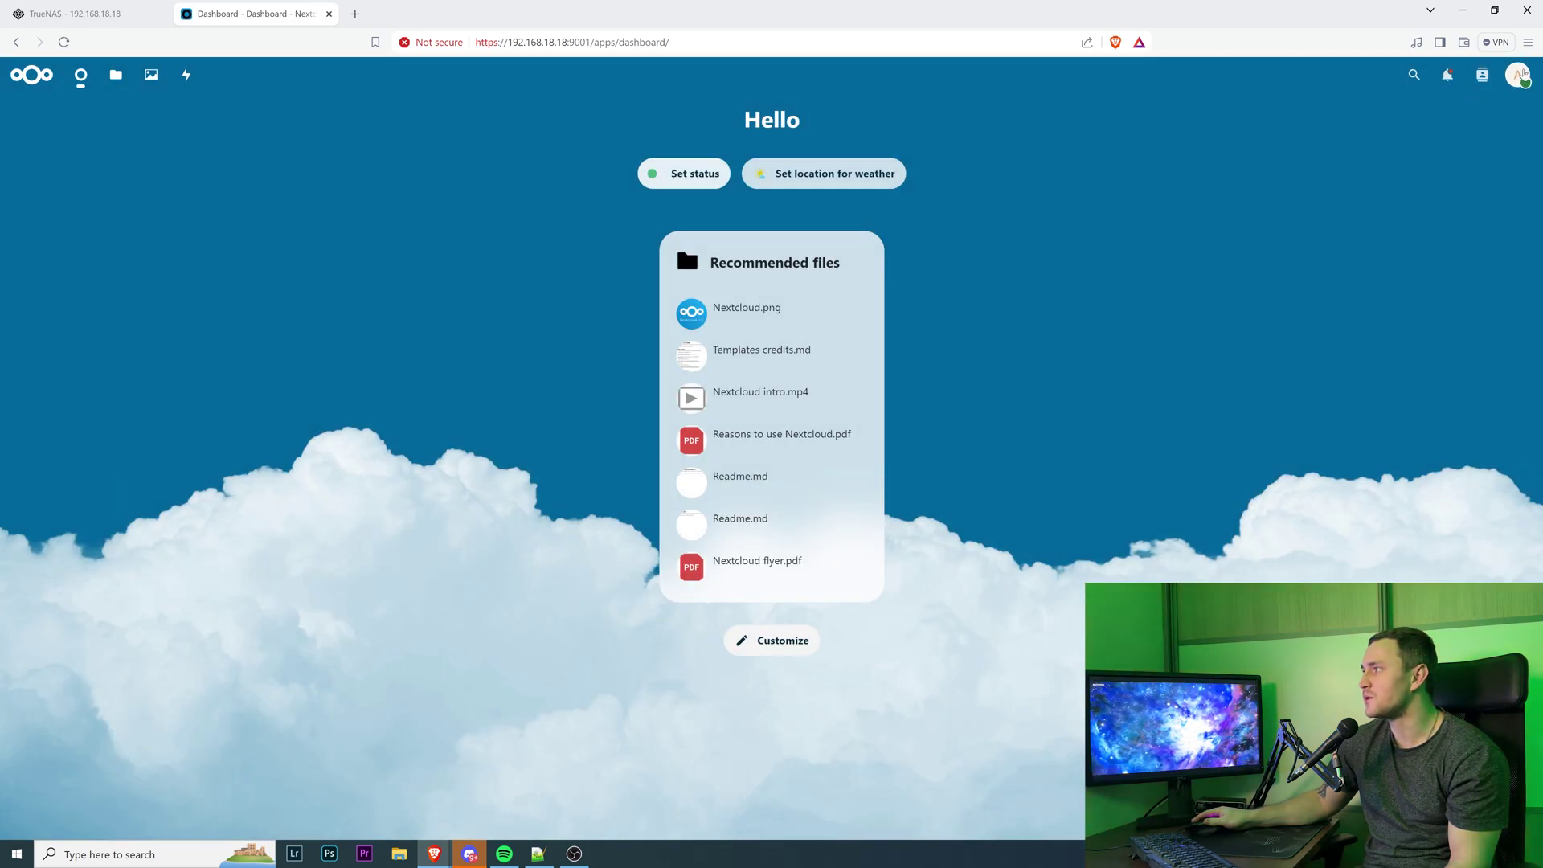
left_click(1523, 74)
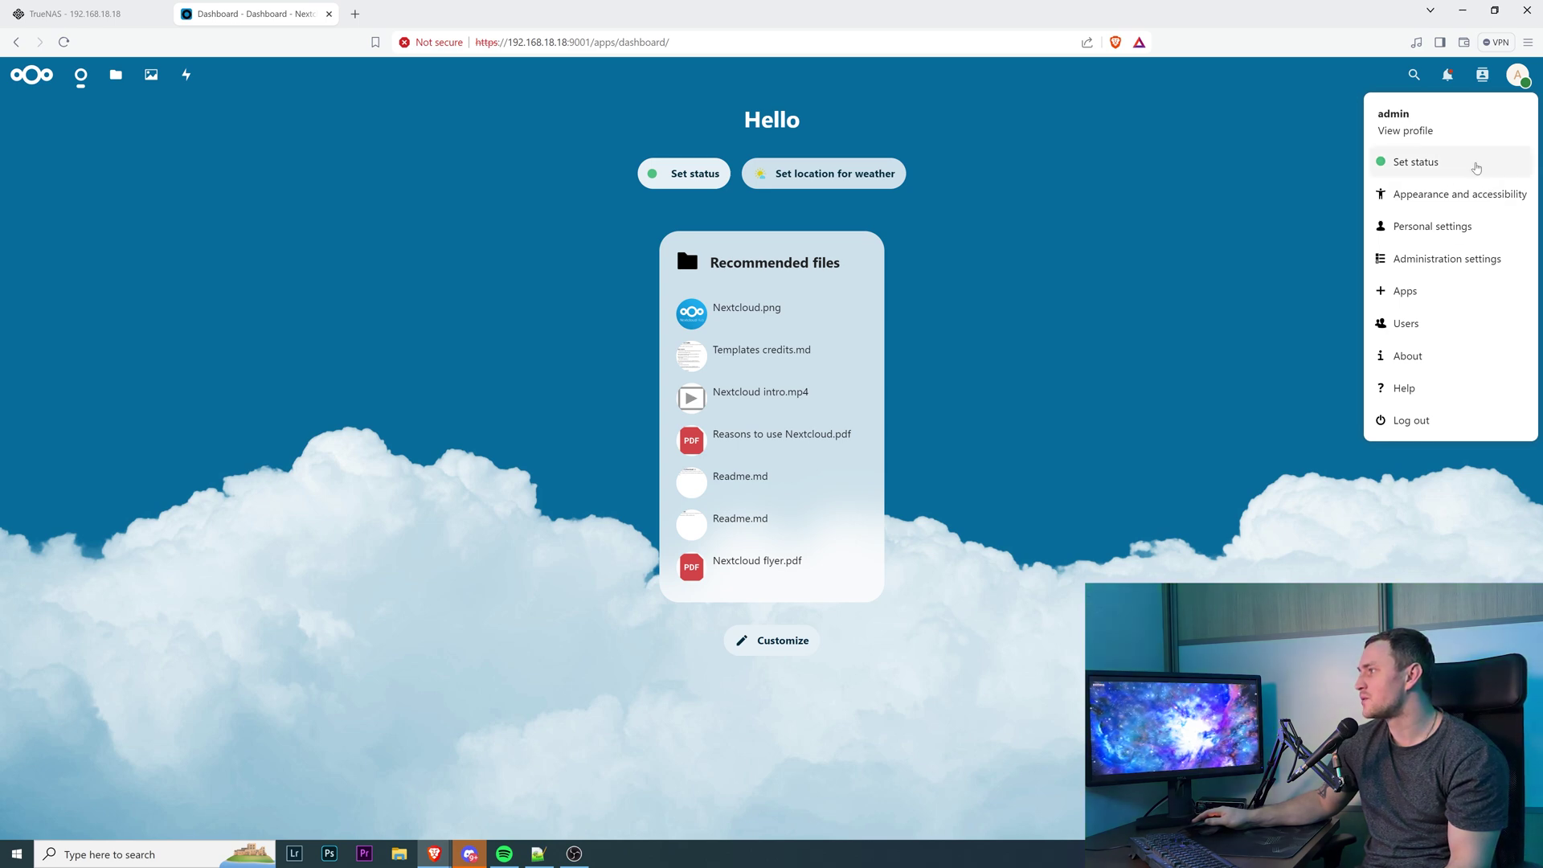
left_click(1453, 293)
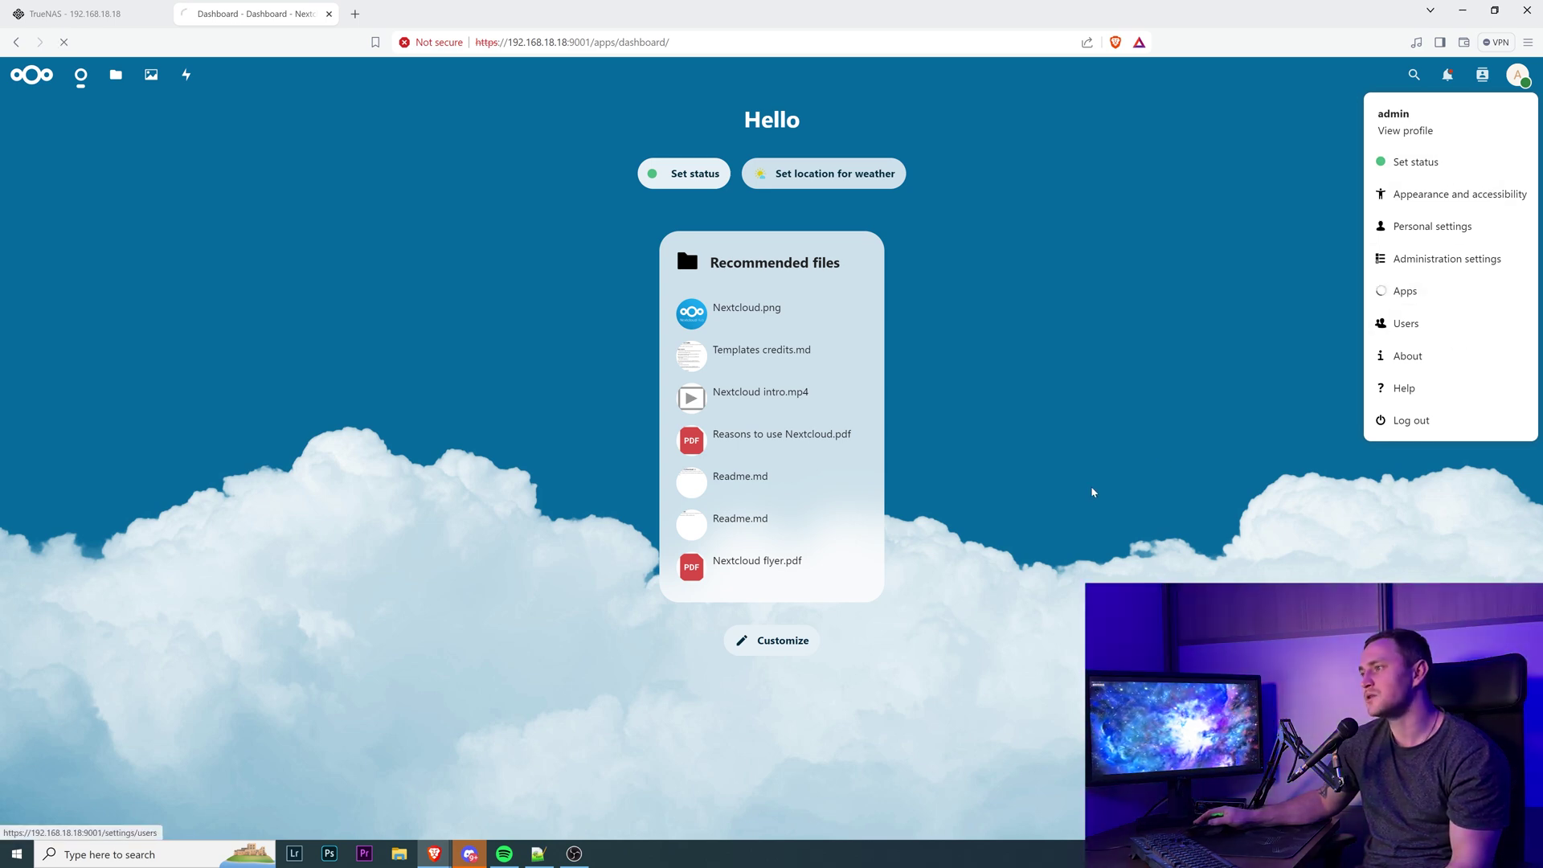